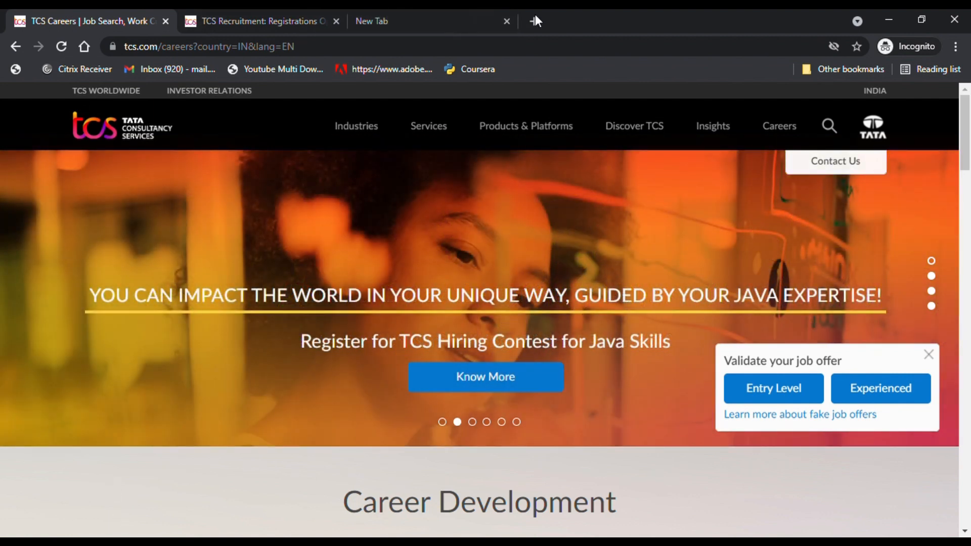
- Switch to the empty New Tab beside the TCS Careers and registration tabs
{"action": "mouse_move", "coordinate": [360, 129]}
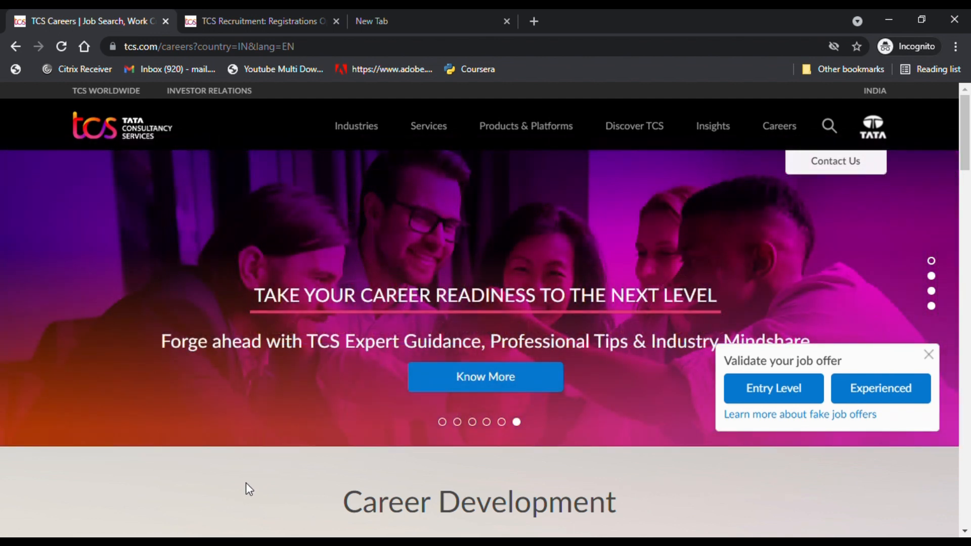
{"action": "left_click", "coordinate": [387, 15]}
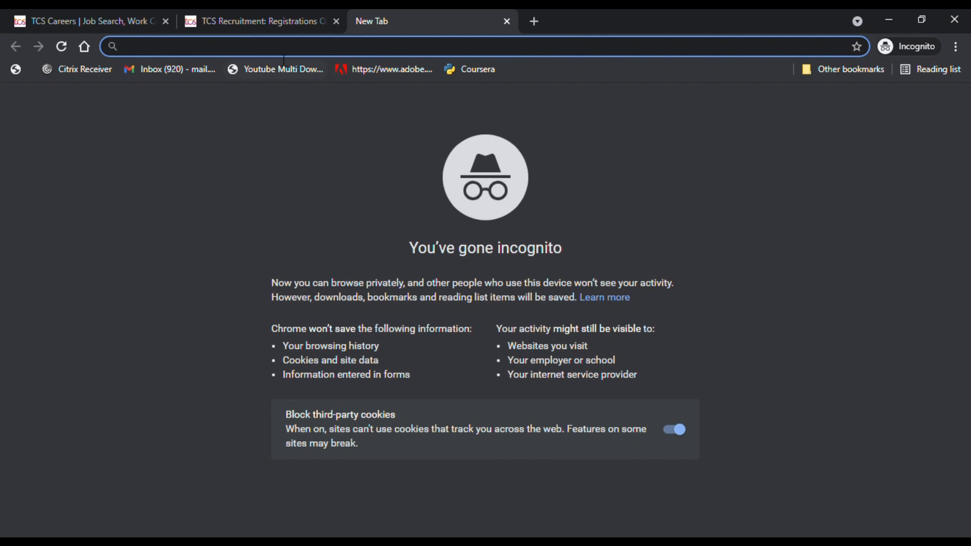
- Load the pasted TCS Ninja Hiring YoP 2022 page and follow its REGISTRATION OPEN link
{"action": "type", "text": "https://www.tcs.com/careers/TCSNinjaHiringYoP2022"}
{"action": "key", "text": "Return"}
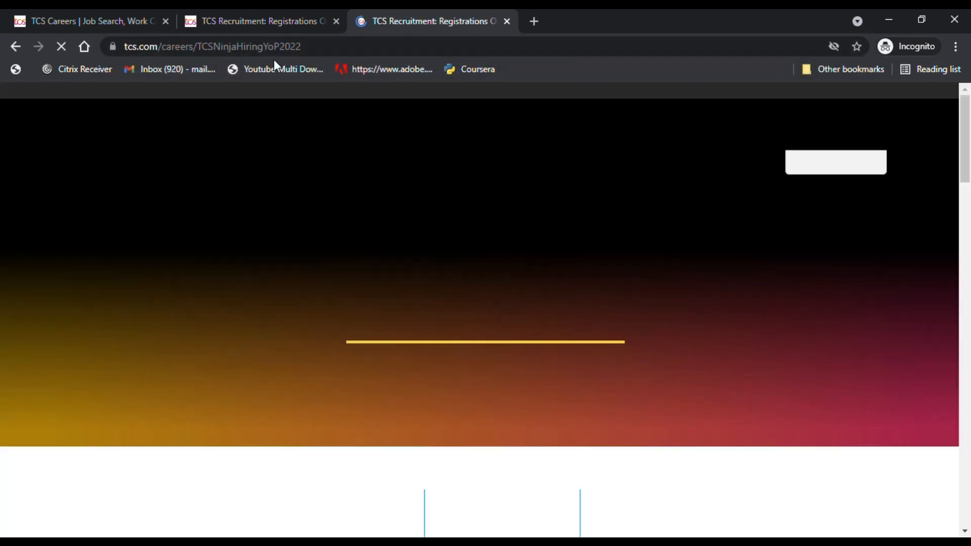
{"action": "scroll", "coordinate": [468, 226], "scroll_direction": "down", "scroll_amount": 5}
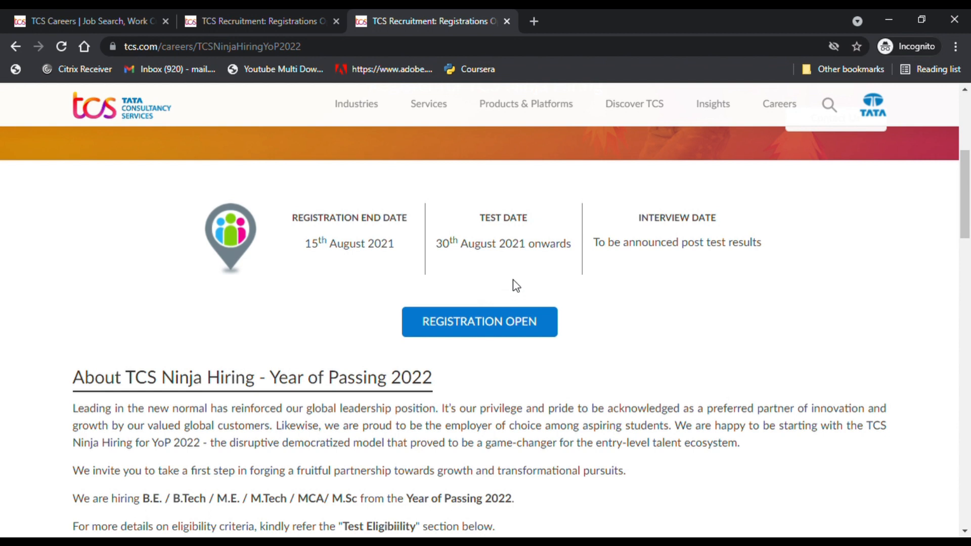
{"action": "left_click", "coordinate": [494, 323]}
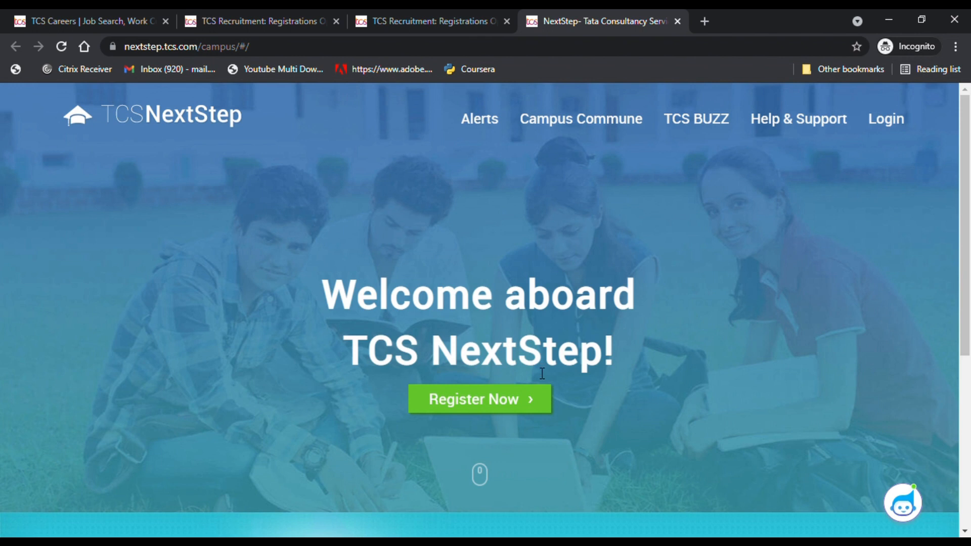
- Start a new NextStep registration in the IT (Information Technology) category
{"action": "left_click", "coordinate": [475, 410]}
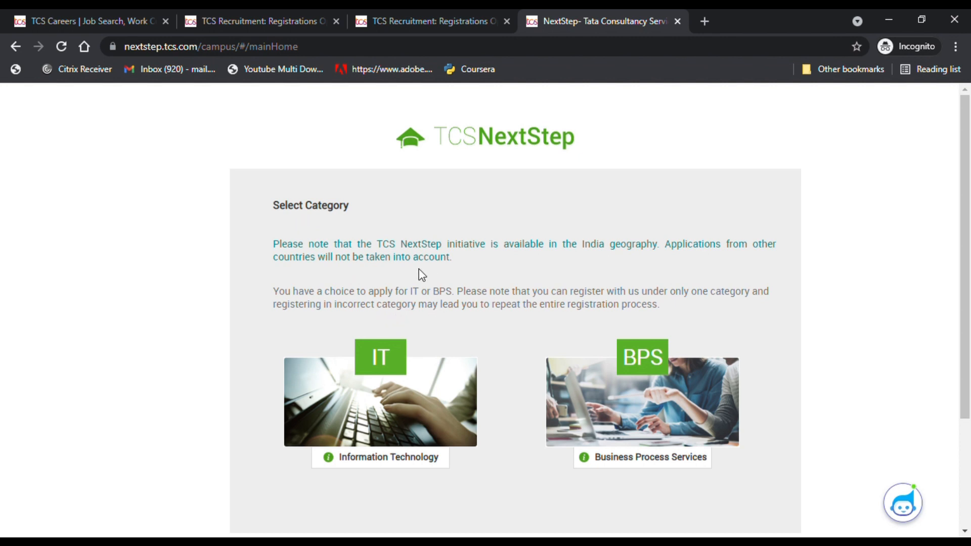
{"action": "left_click", "coordinate": [385, 367]}
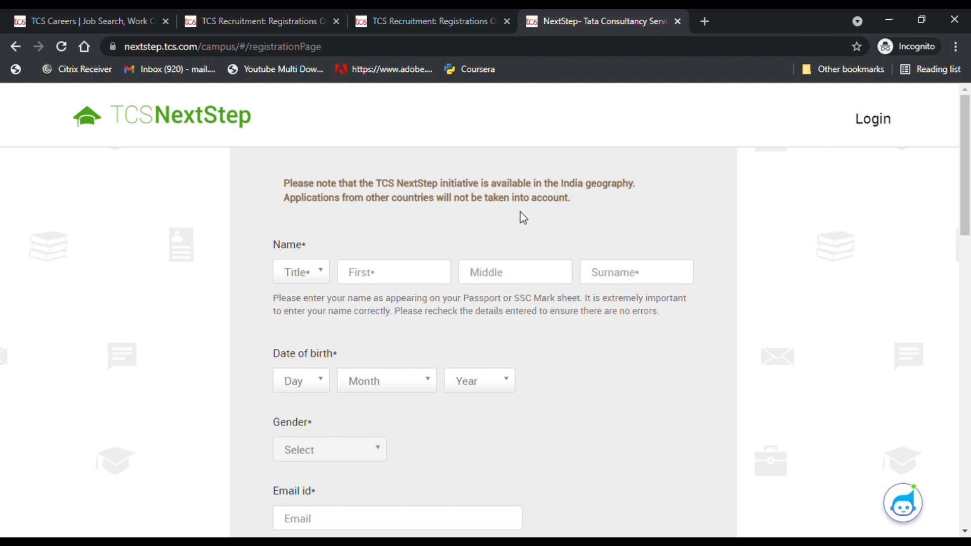
{"action": "left_click", "coordinate": [324, 278]}
- Set the title to Mr. and enter the applicant's first, middle and last name
{"action": "left_click", "coordinate": [303, 298]}
{"action": "left_click", "coordinate": [417, 273]}
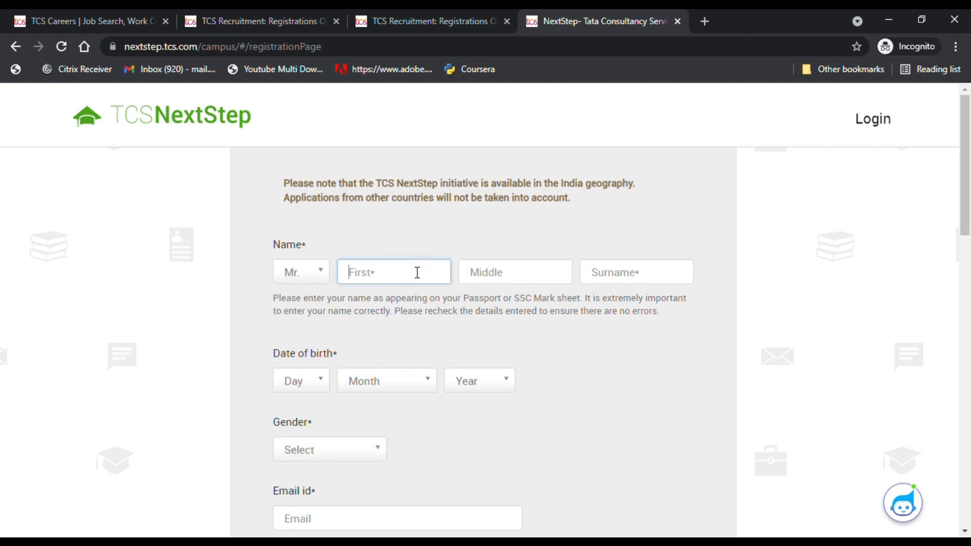
{"action": "left_click", "coordinate": [490, 275]}
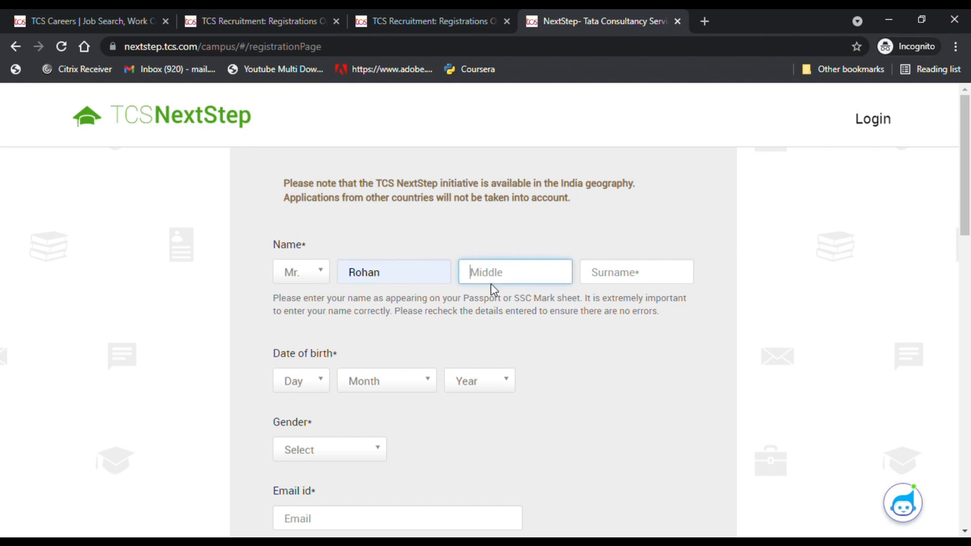
{"action": "left_click", "coordinate": [617, 280]}
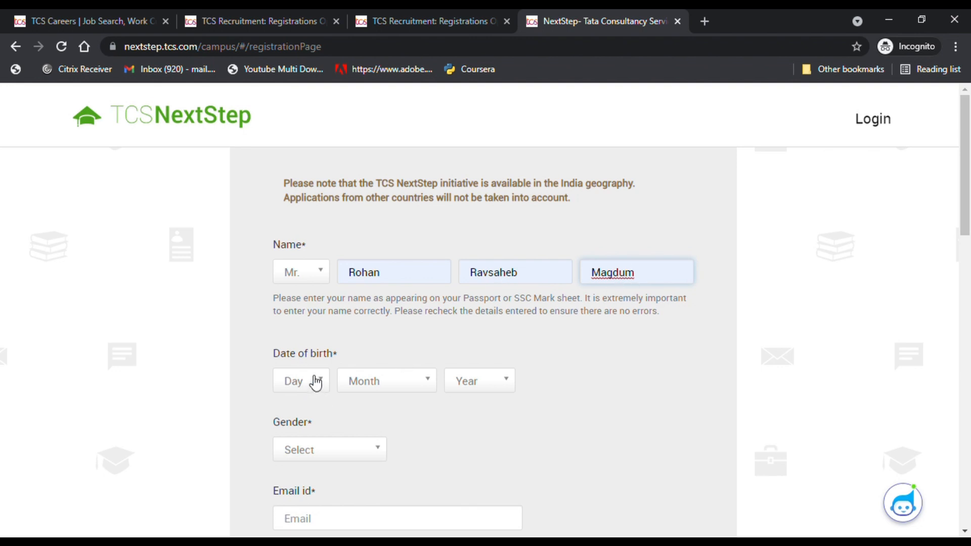
{"action": "scroll", "coordinate": [316, 383], "scroll_direction": "down", "scroll_amount": 3}
{"action": "left_click", "coordinate": [301, 238]}
{"action": "scroll", "coordinate": [290, 332], "scroll_direction": "down", "scroll_amount": 6}
{"action": "scroll", "coordinate": [299, 351], "scroll_direction": "down", "scroll_amount": 1}
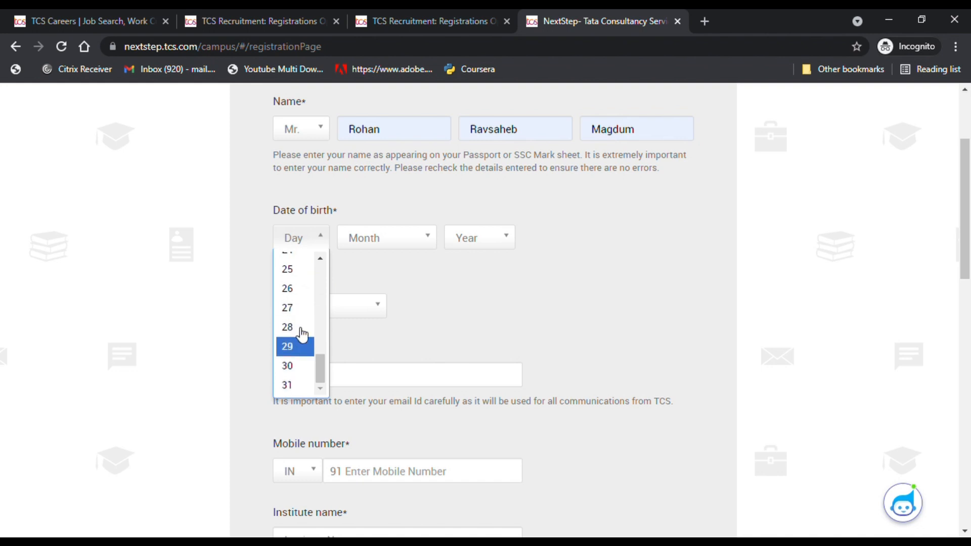
{"action": "left_click", "coordinate": [291, 287]}
{"action": "left_click", "coordinate": [393, 239]}
{"action": "left_click", "coordinate": [382, 261]}
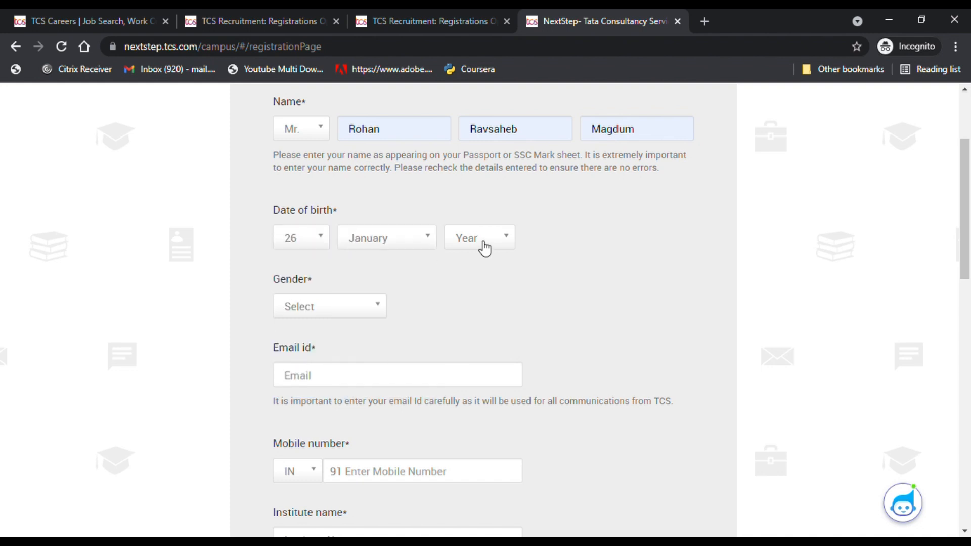
{"action": "left_click", "coordinate": [481, 241]}
{"action": "scroll", "coordinate": [475, 324], "scroll_direction": "down", "scroll_amount": 4}
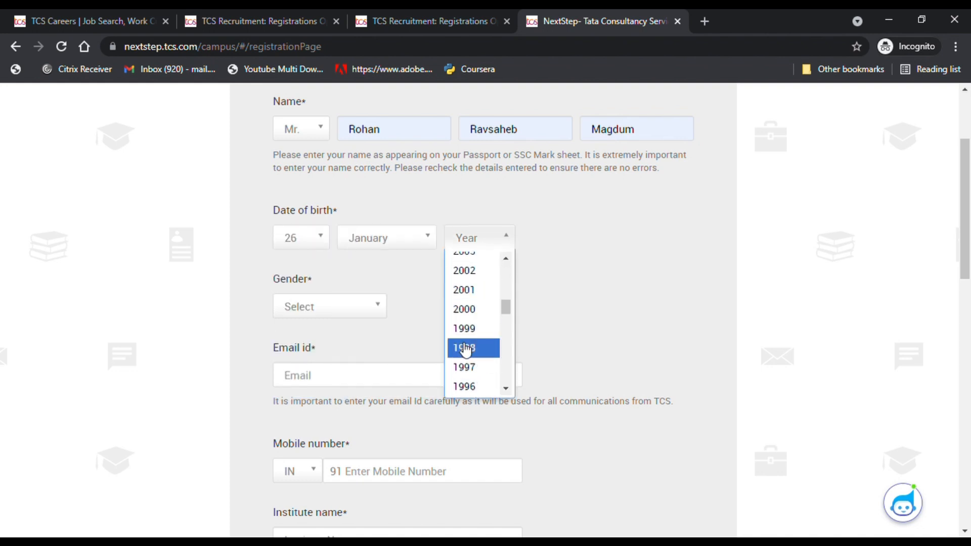
{"action": "left_click", "coordinate": [463, 347]}
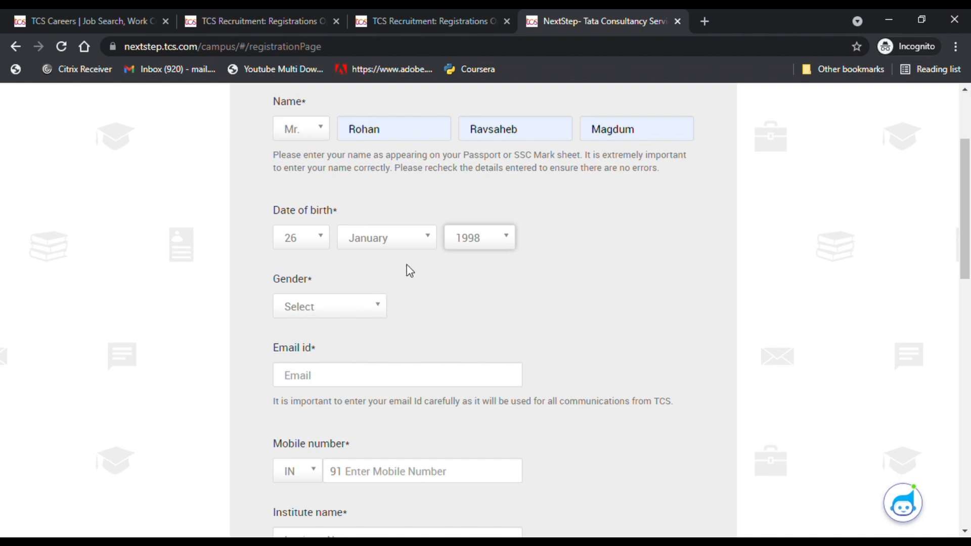
{"action": "scroll", "coordinate": [371, 281], "scroll_direction": "down", "scroll_amount": 1}
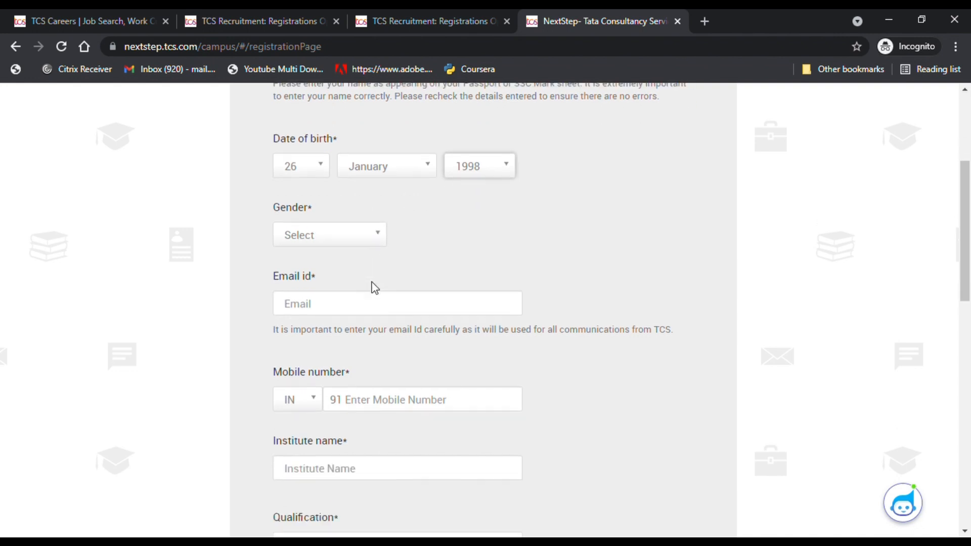
{"action": "left_click", "coordinate": [383, 235]}
{"action": "left_click", "coordinate": [317, 281]}
- Enter the applicant's e-mail address and mobile number
{"action": "left_click", "coordinate": [320, 308]}
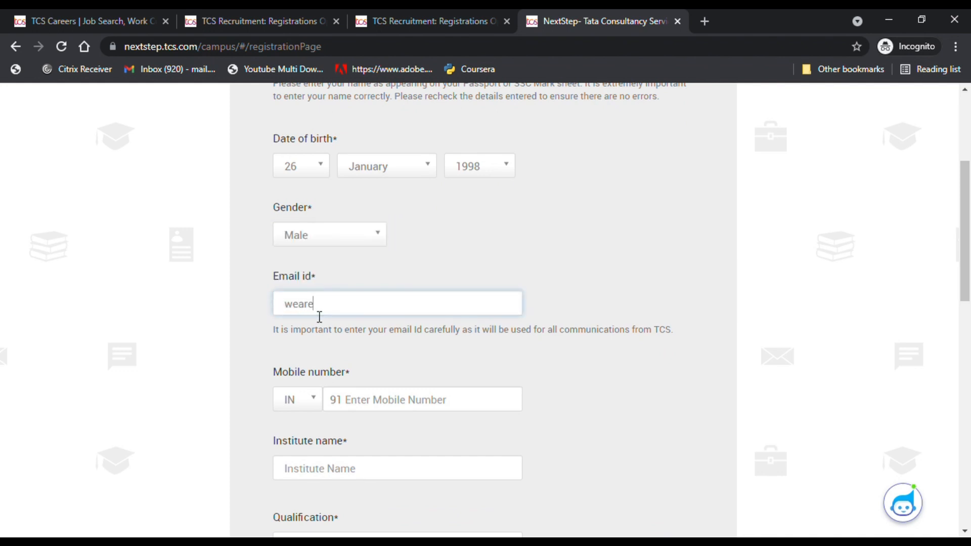
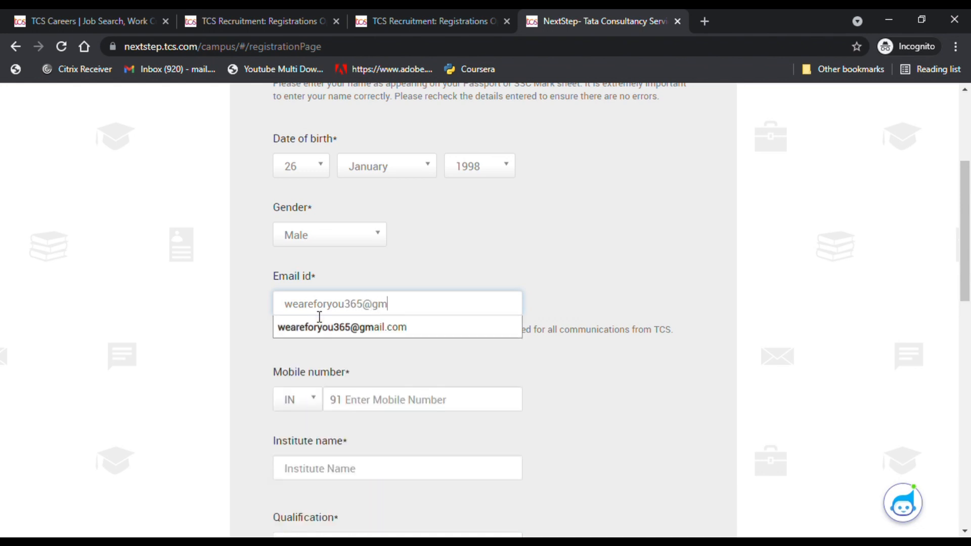
{"action": "left_click", "coordinate": [362, 325]}
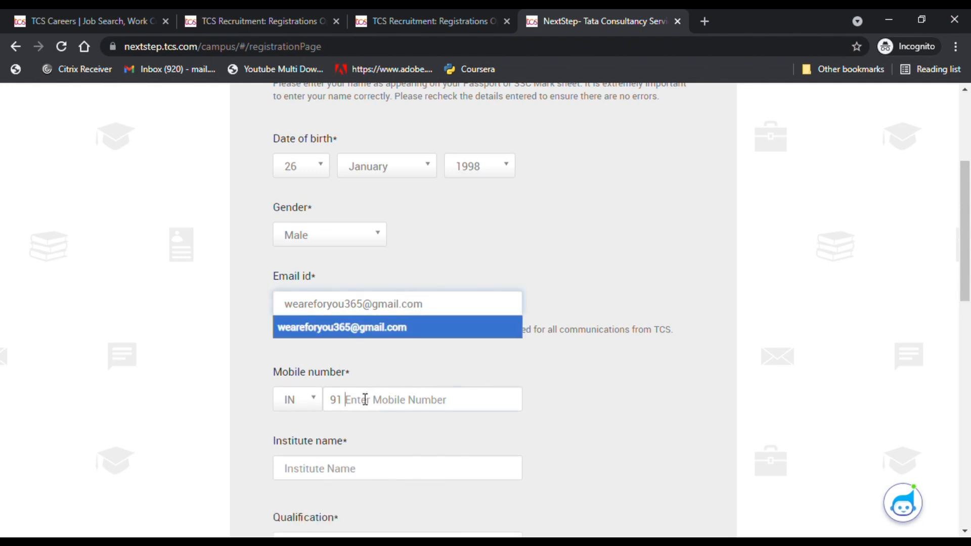
{"action": "left_click", "coordinate": [365, 399]}
{"action": "left_click", "coordinate": [347, 429]}
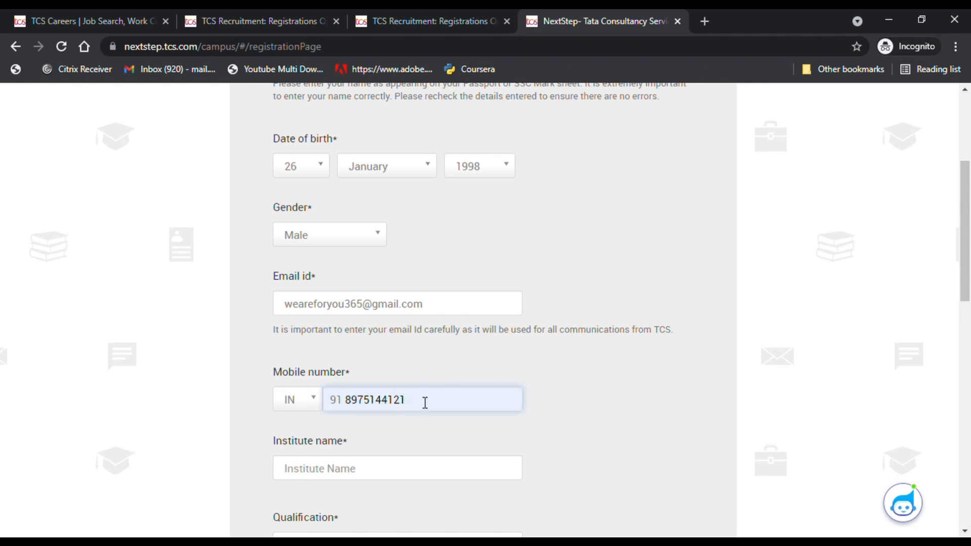
{"action": "key", "text": "BackSpace"}
{"action": "type", "text": "3"}
- Choose Sharad Institute Of Technology College Of Engineering as the institute
{"action": "scroll", "coordinate": [399, 440], "scroll_direction": "down", "scroll_amount": 1}
{"action": "left_click", "coordinate": [346, 403]}
{"action": "type", "text": "sh"}
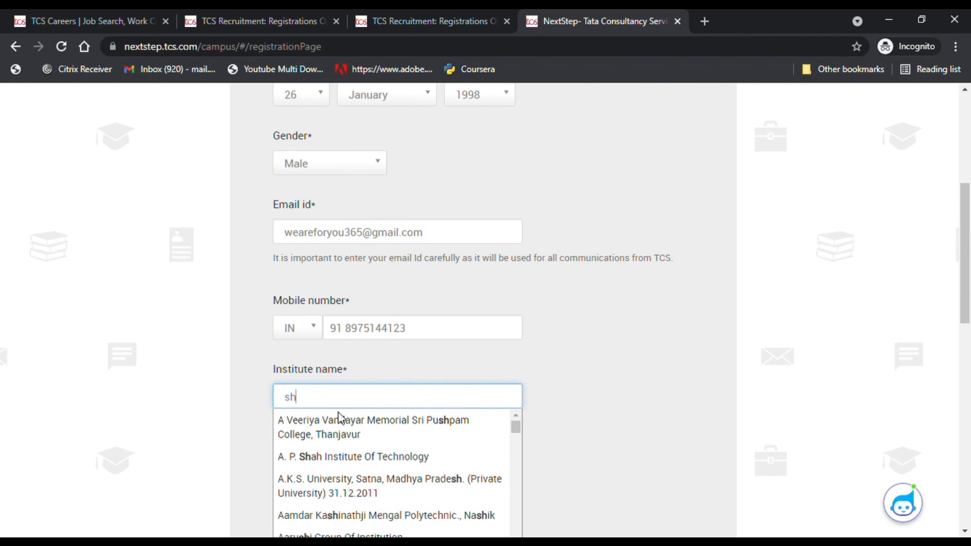
{"action": "type", "text": "arad"}
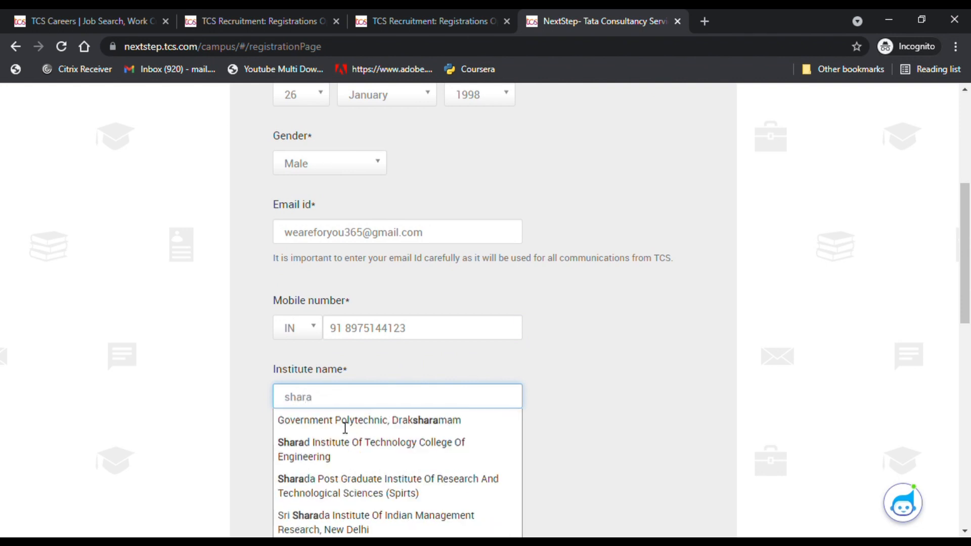
{"action": "left_click", "coordinate": [336, 427]}
{"action": "scroll", "coordinate": [338, 427], "scroll_direction": "down", "scroll_amount": 2}
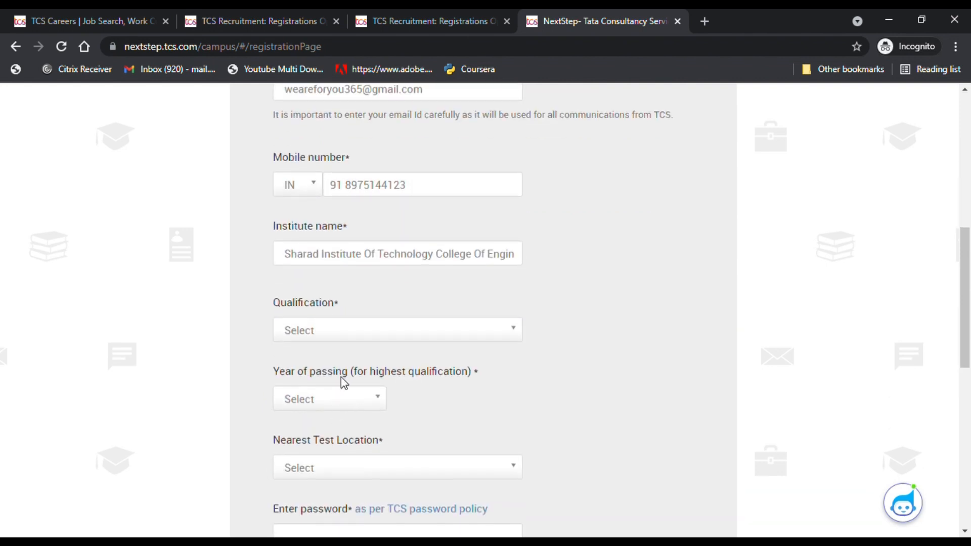
- Set the qualification to Bachelor of Engineering and the year of passing to 2022
{"action": "left_click", "coordinate": [349, 336]}
{"action": "type", "text": "e"}
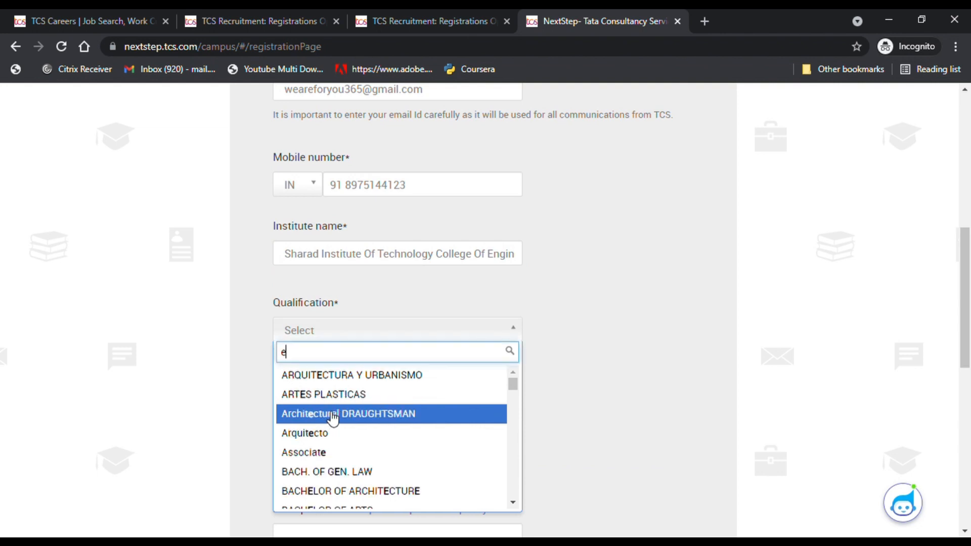
{"action": "type", "text": "ng"}
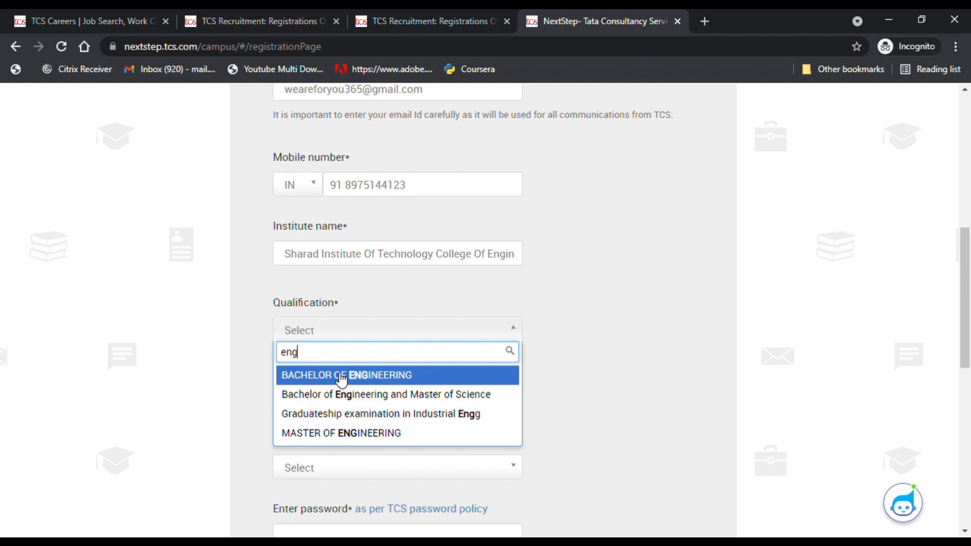
{"action": "left_click", "coordinate": [342, 377]}
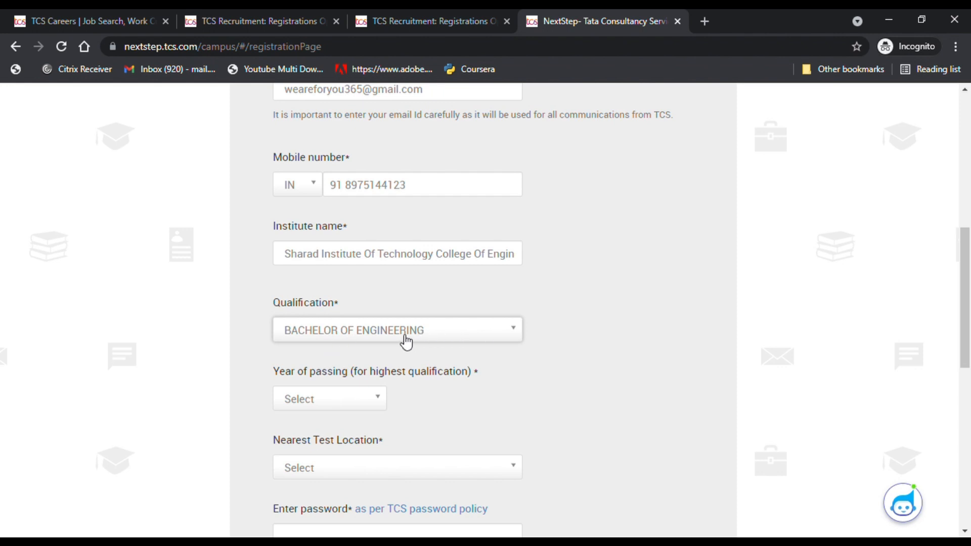
{"action": "left_click", "coordinate": [326, 407]}
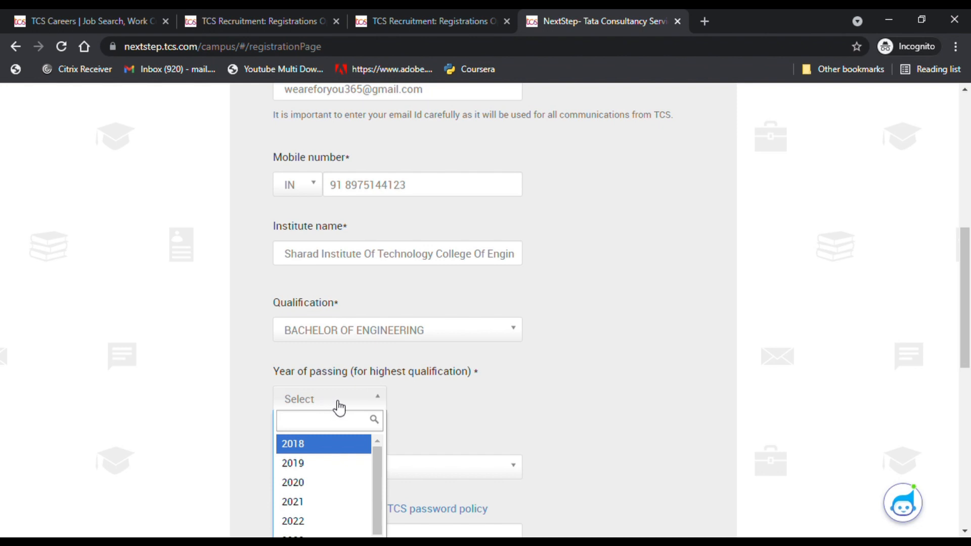
{"action": "left_click", "coordinate": [607, 382]}
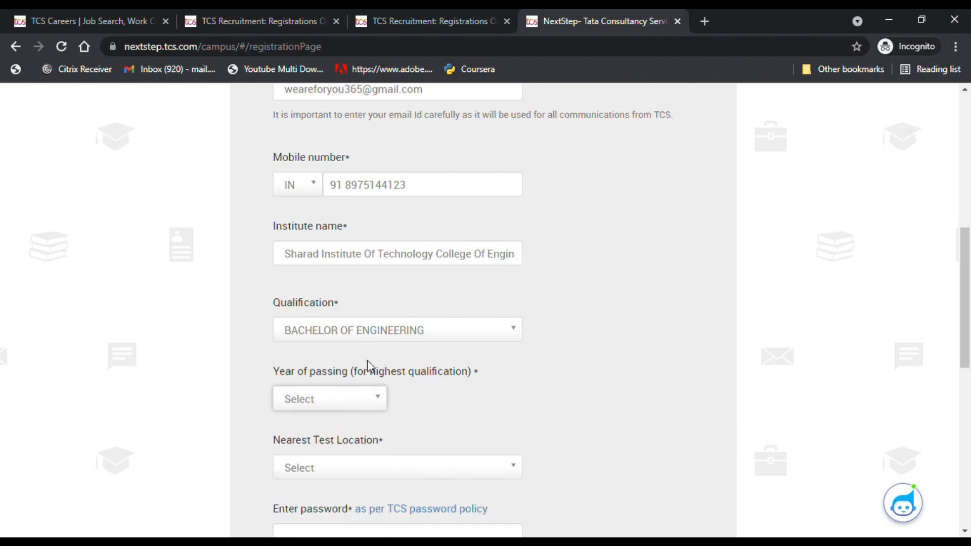
{"action": "scroll", "coordinate": [324, 402], "scroll_direction": "down", "scroll_amount": 3}
{"action": "left_click", "coordinate": [331, 258]}
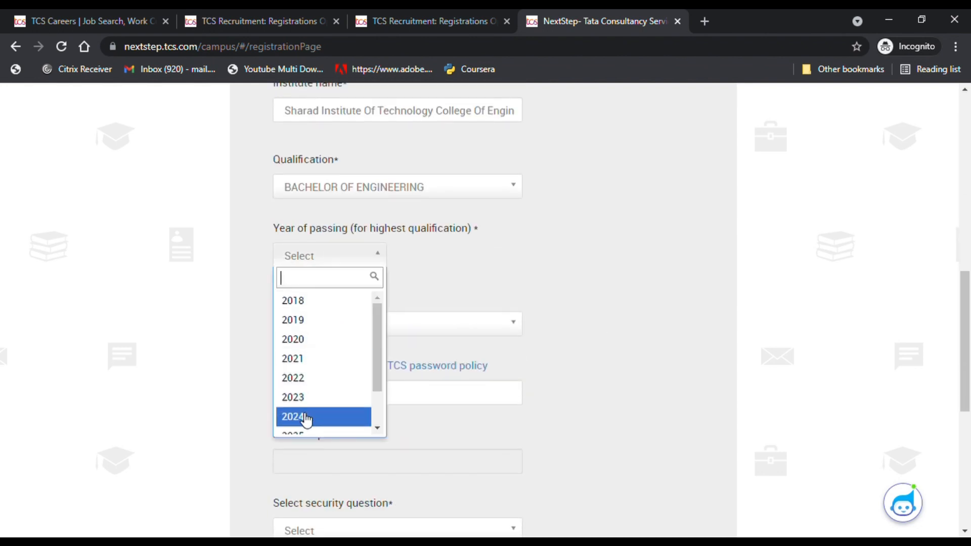
{"action": "left_click", "coordinate": [310, 387]}
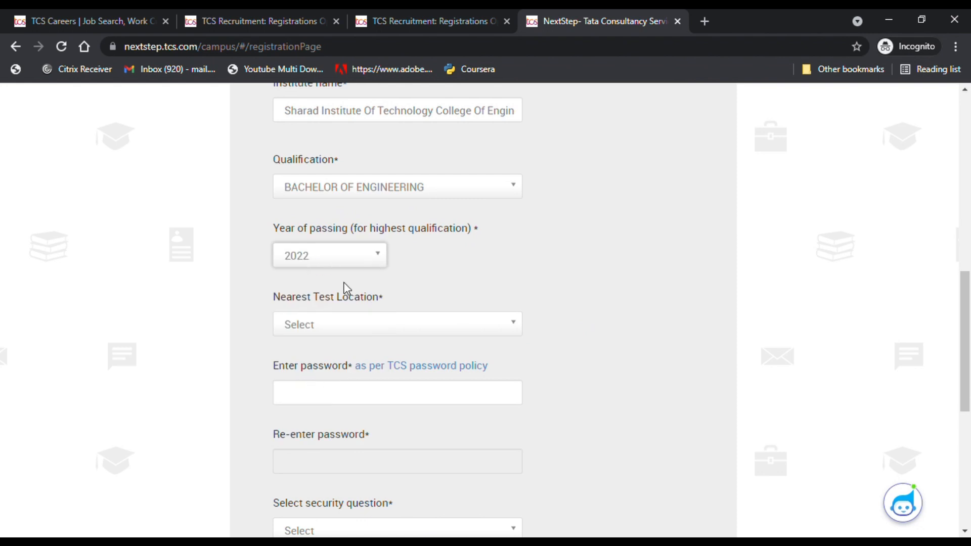
- Search 'kol' and choose KOLHAPUR as the nearest test location
{"action": "scroll", "coordinate": [341, 275], "scroll_direction": "down", "scroll_amount": 1}
{"action": "left_click", "coordinate": [335, 256]}
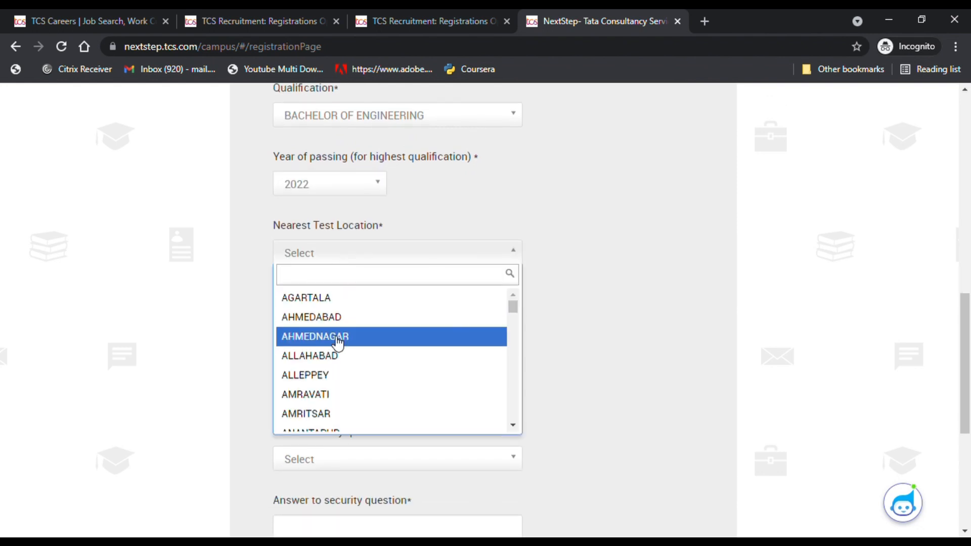
{"action": "type", "text": "kol"}
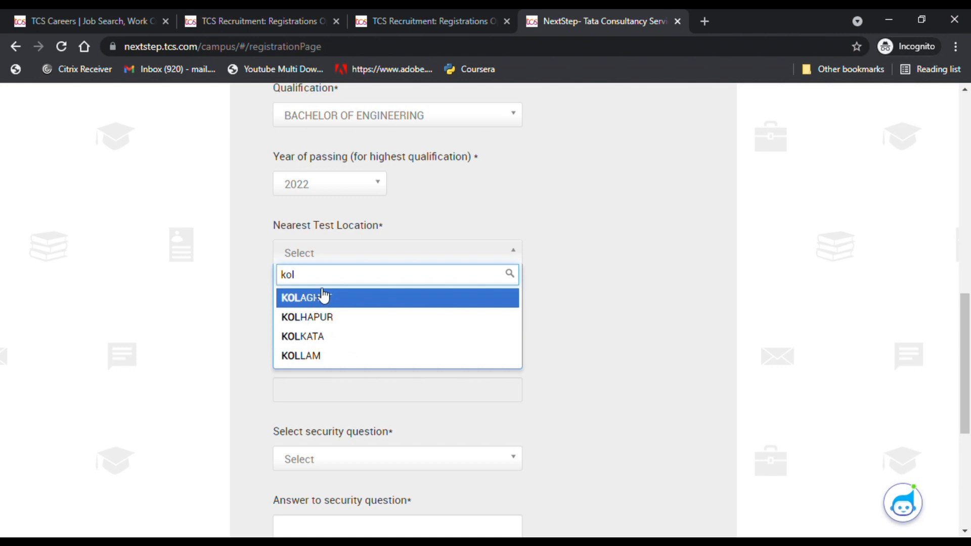
{"action": "left_click", "coordinate": [321, 317]}
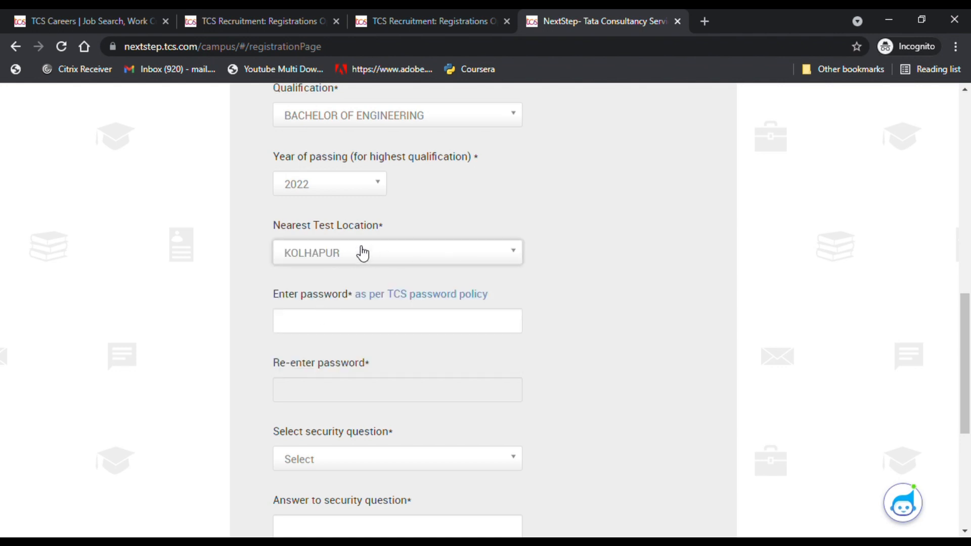
{"action": "scroll", "coordinate": [325, 255], "scroll_direction": "up", "scroll_amount": 4}
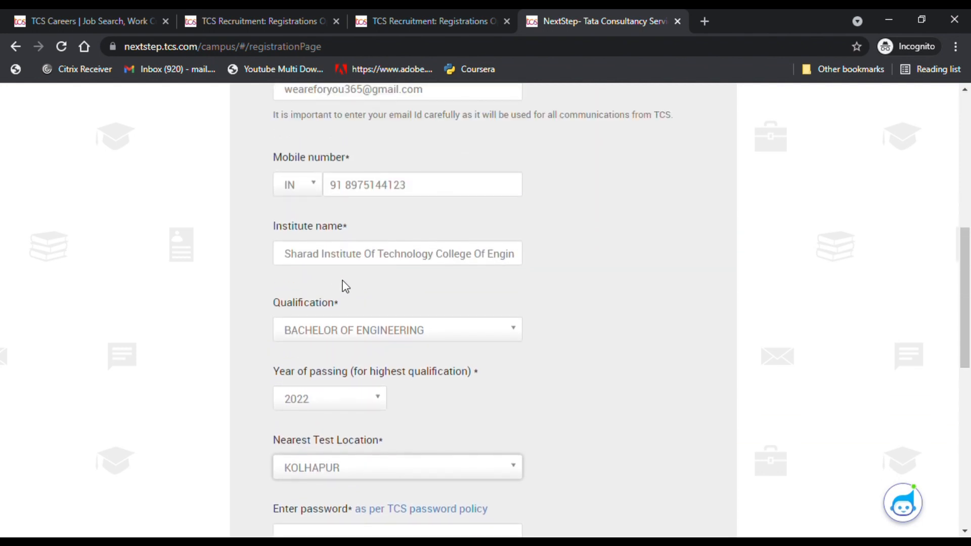
{"action": "scroll", "coordinate": [334, 470], "scroll_direction": "down", "scroll_amount": 1}
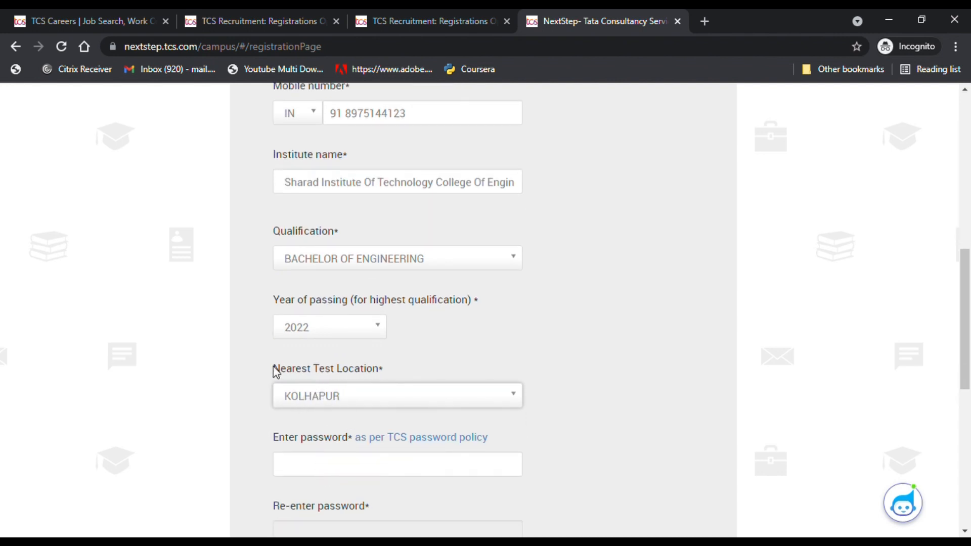
{"action": "scroll", "coordinate": [403, 403], "scroll_direction": "down", "scroll_amount": 1}
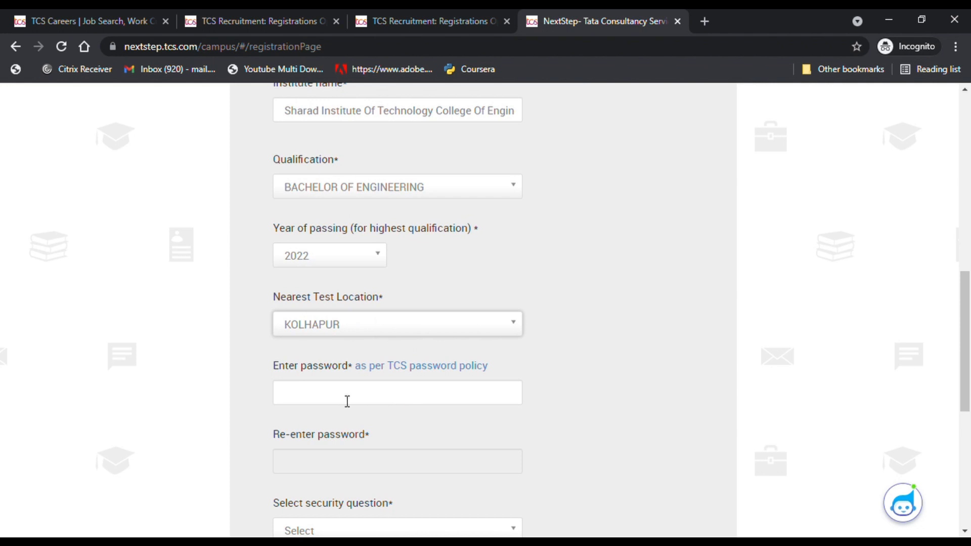
{"action": "scroll", "coordinate": [347, 401], "scroll_direction": "down", "scroll_amount": 1}
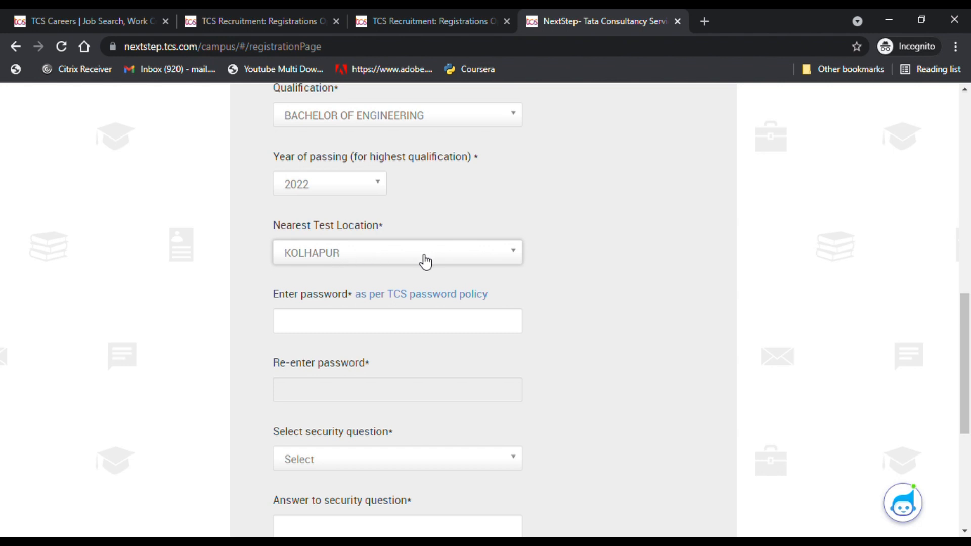
- Read the TCS password policy from the password field, then close it
{"action": "left_click", "coordinate": [327, 330]}
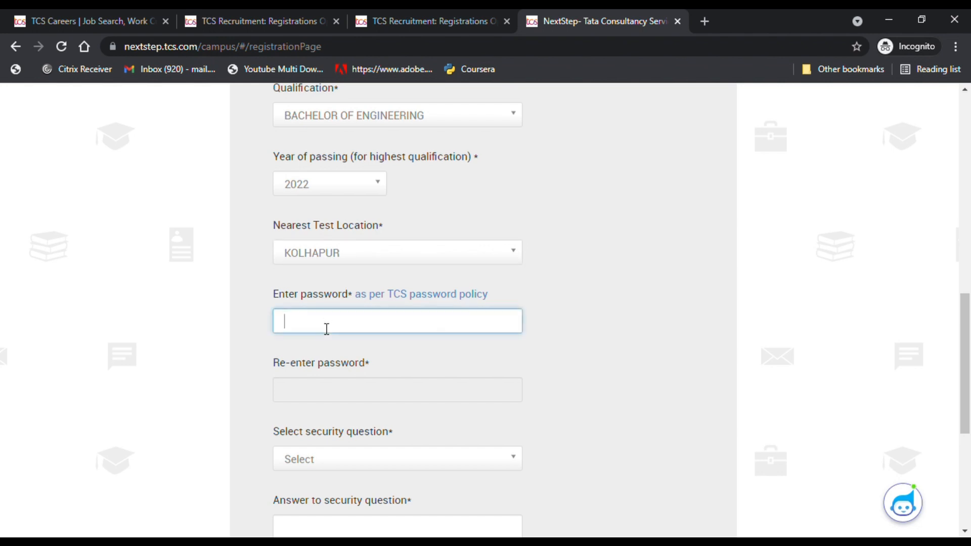
{"action": "left_click", "coordinate": [428, 301]}
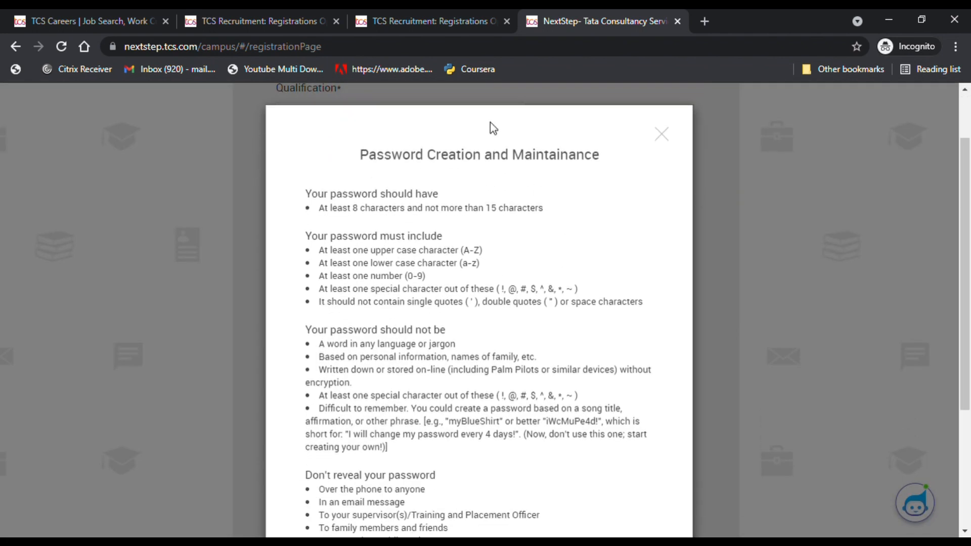
{"action": "left_click_drag", "start_coordinate": [490, 123], "coordinate": [595, 135]}
{"action": "scroll", "coordinate": [369, 222], "scroll_direction": "down", "scroll_amount": 1}
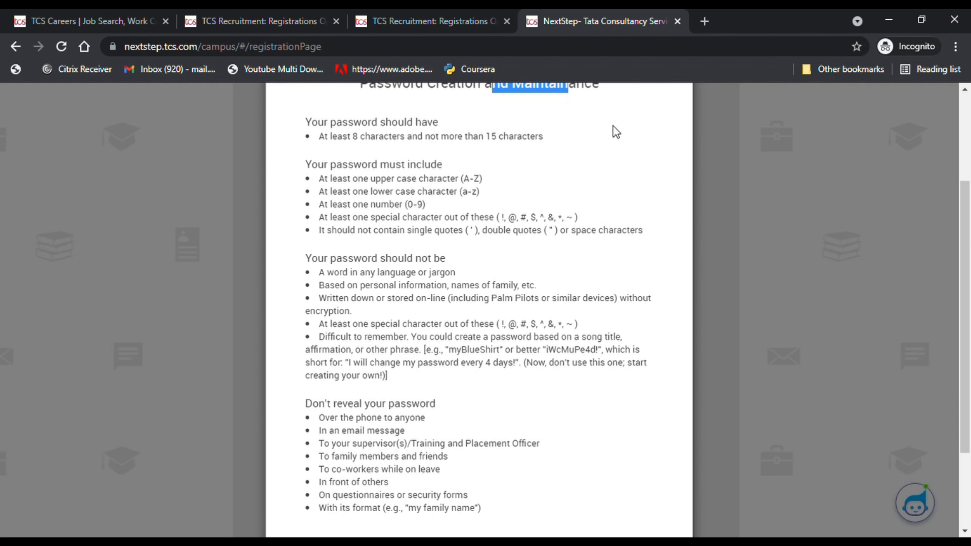
{"action": "scroll", "coordinate": [627, 192], "scroll_direction": "up", "scroll_amount": 3}
{"action": "left_click", "coordinate": [664, 209]}
- Enter the account password and re-enter it to confirm
{"action": "left_click", "coordinate": [338, 328]}
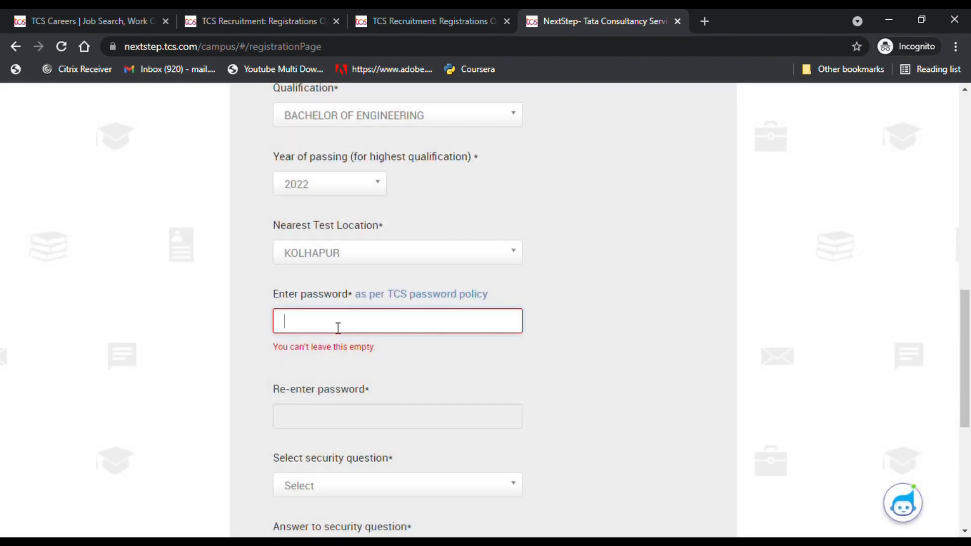
{"action": "type", "text": "••"}
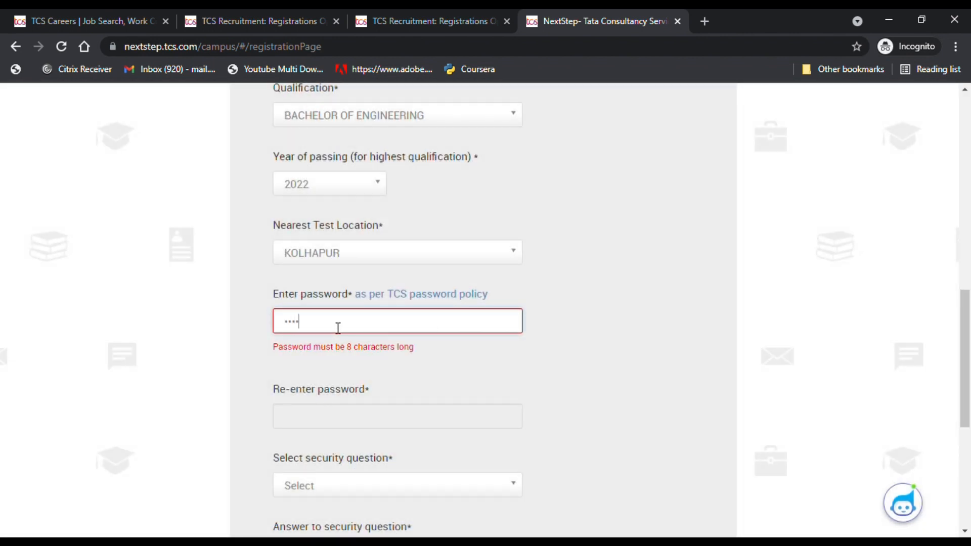
{"action": "type", "text": "•••••••"}
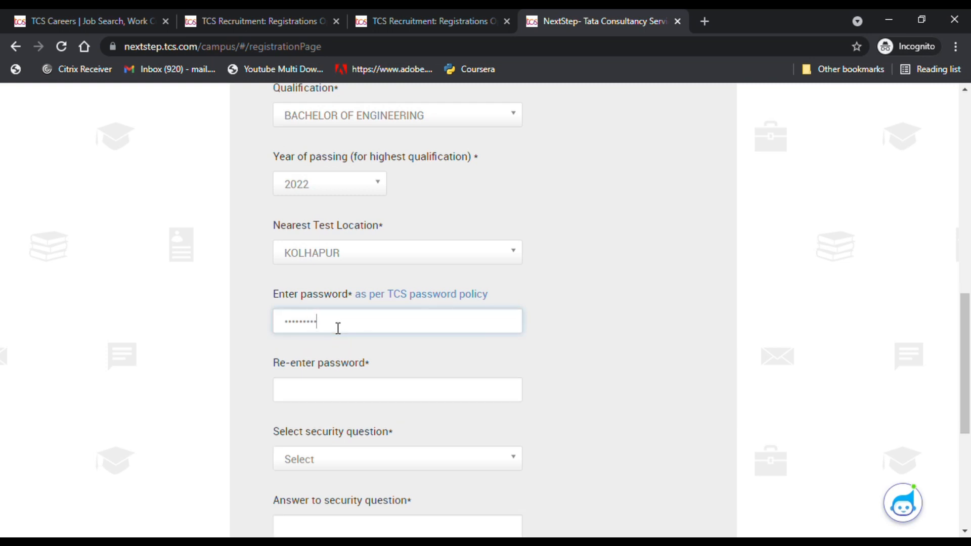
{"action": "left_click", "coordinate": [324, 387]}
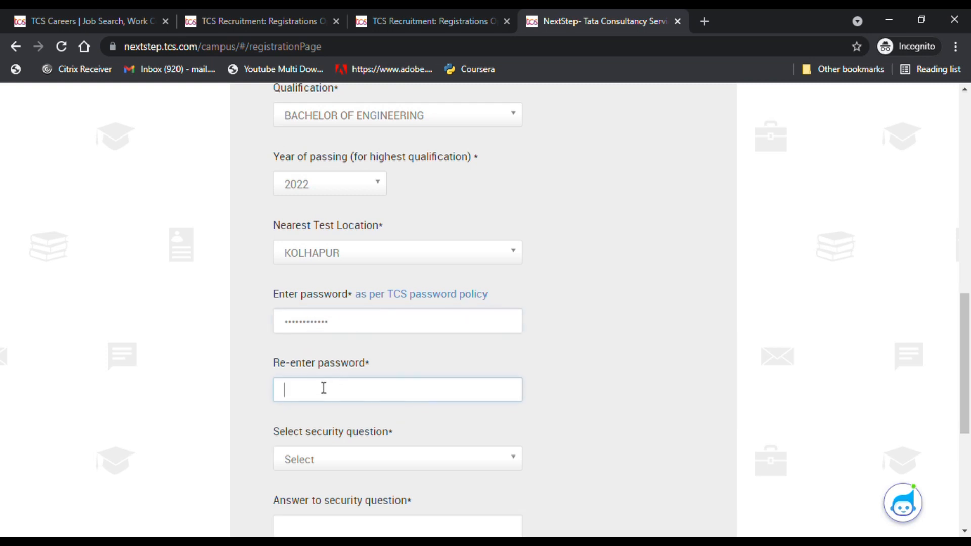
{"action": "type", "text": "••"}
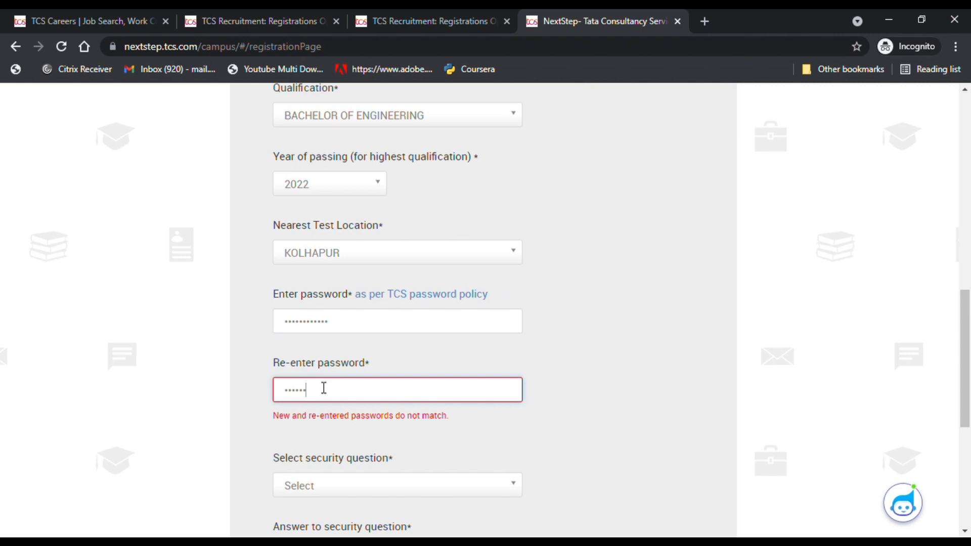
{"action": "type", "text": "•••"}
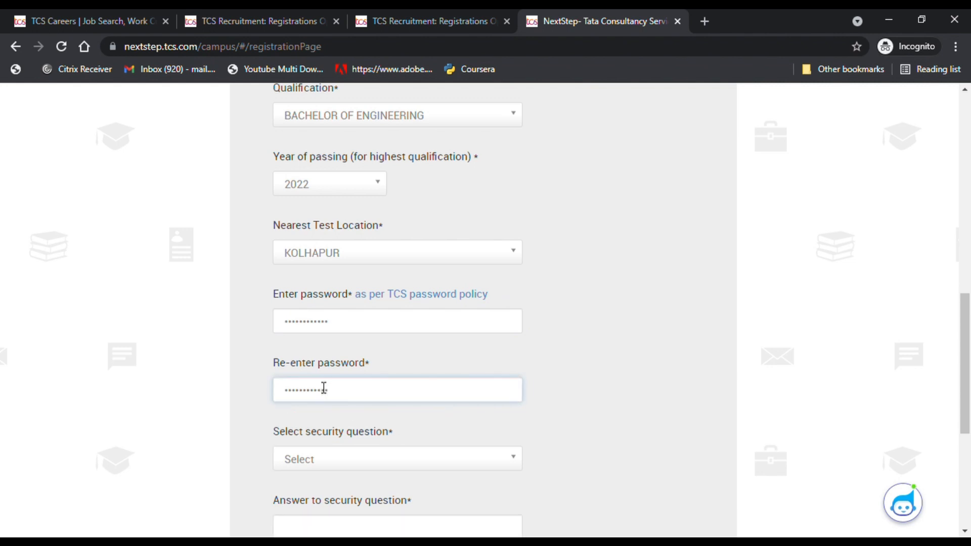
{"action": "scroll", "coordinate": [349, 440], "scroll_direction": "down", "scroll_amount": 2}
{"action": "left_click", "coordinate": [342, 393]}
{"action": "left_click", "coordinate": [346, 408]}
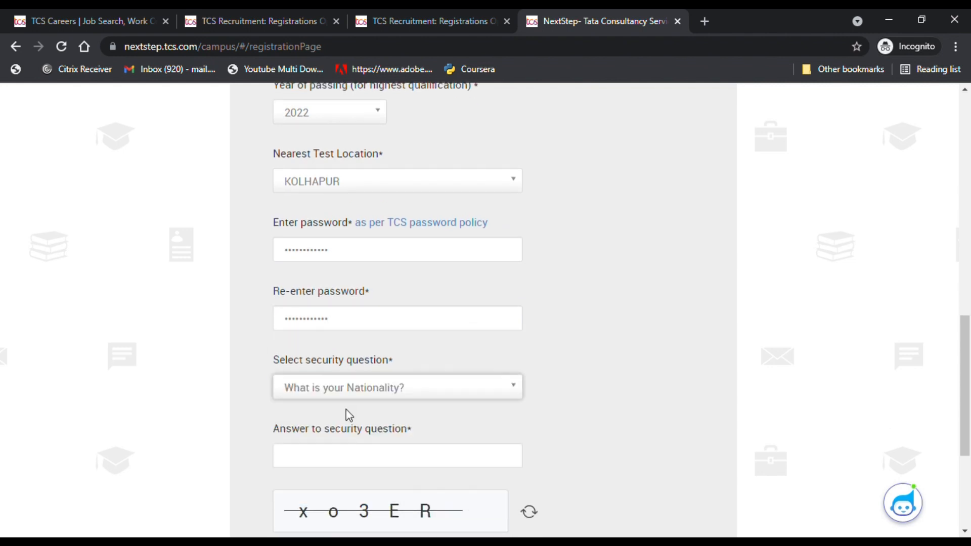
{"action": "left_click", "coordinate": [298, 447]}
{"action": "type", "text": "India"}
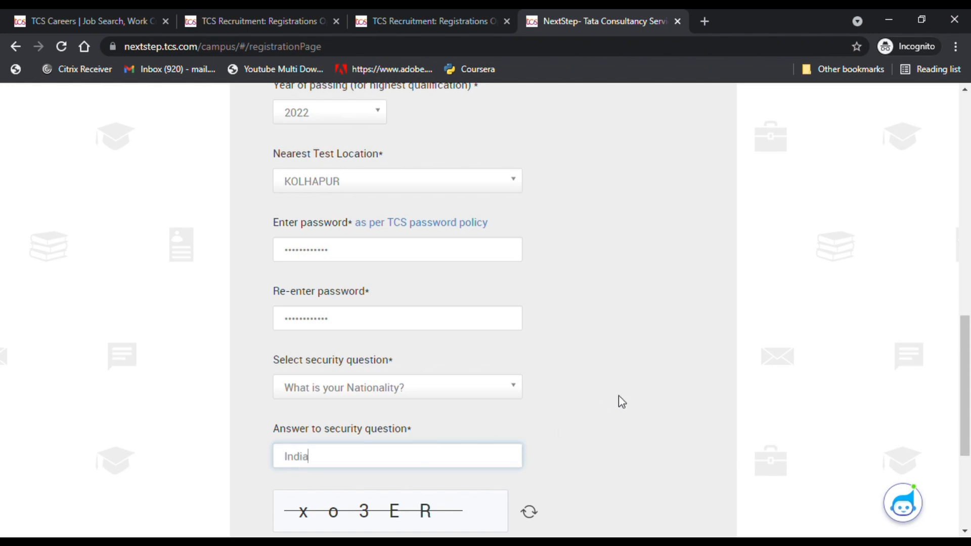
{"action": "left_click", "coordinate": [669, 397]}
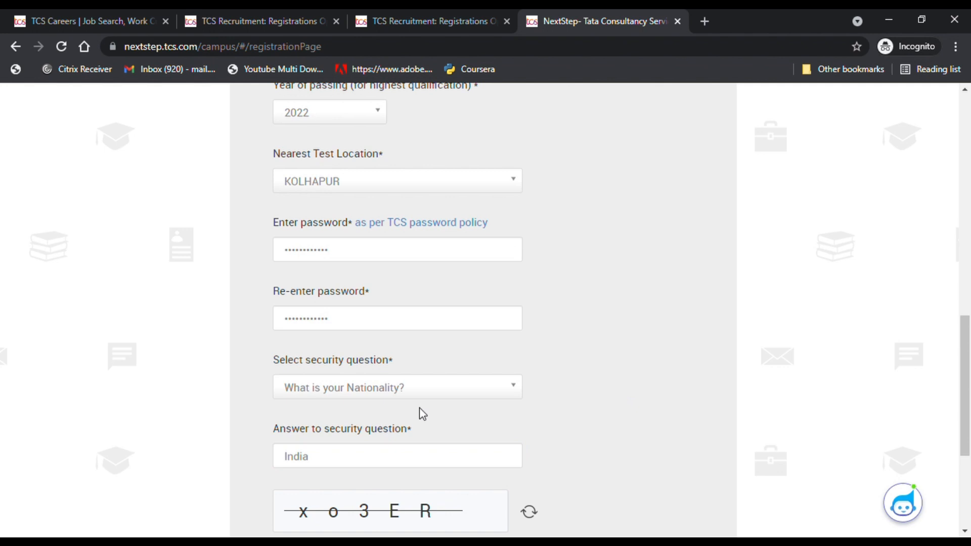
{"action": "scroll", "coordinate": [353, 425], "scroll_direction": "down", "scroll_amount": 2}
{"action": "left_click", "coordinate": [321, 389]}
{"action": "type", "text": "n"}
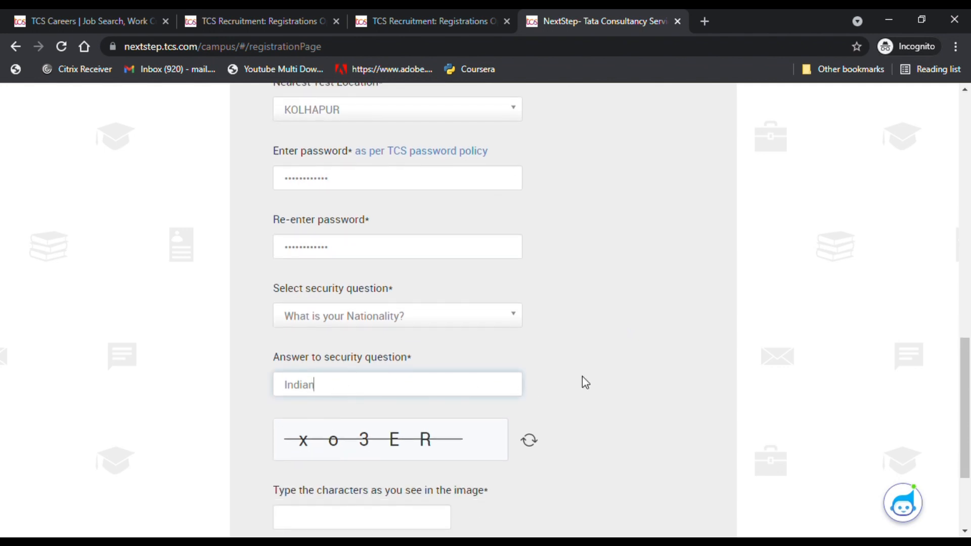
- Type the displayed captcha characters
{"action": "scroll", "coordinate": [324, 387], "scroll_direction": "down", "scroll_amount": 3}
{"action": "left_click", "coordinate": [309, 370]}
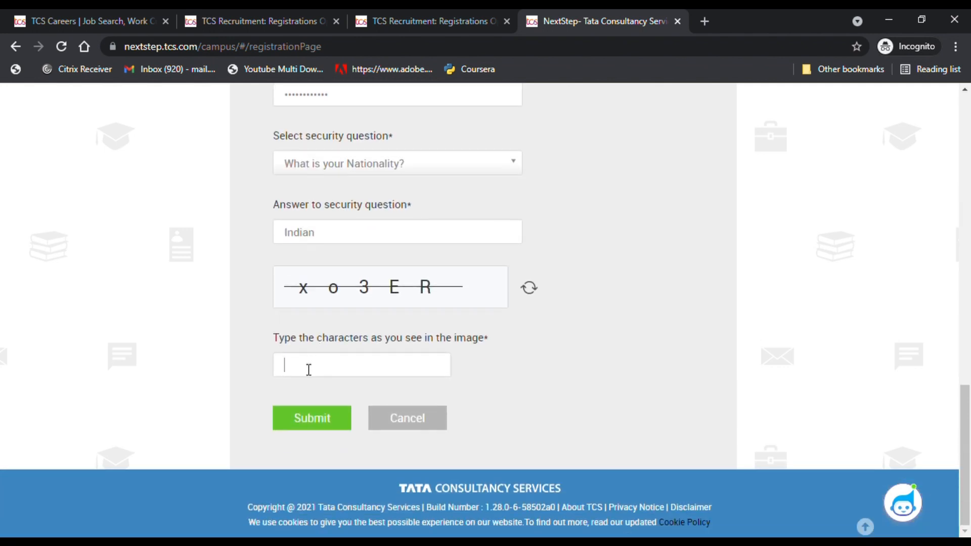
{"action": "type", "text": "xo"}
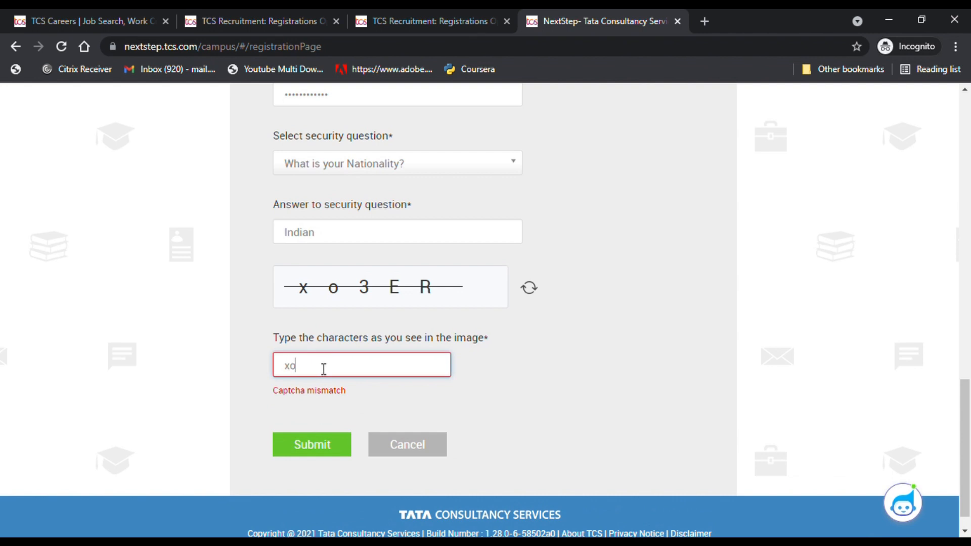
{"action": "type", "text": "3ER"}
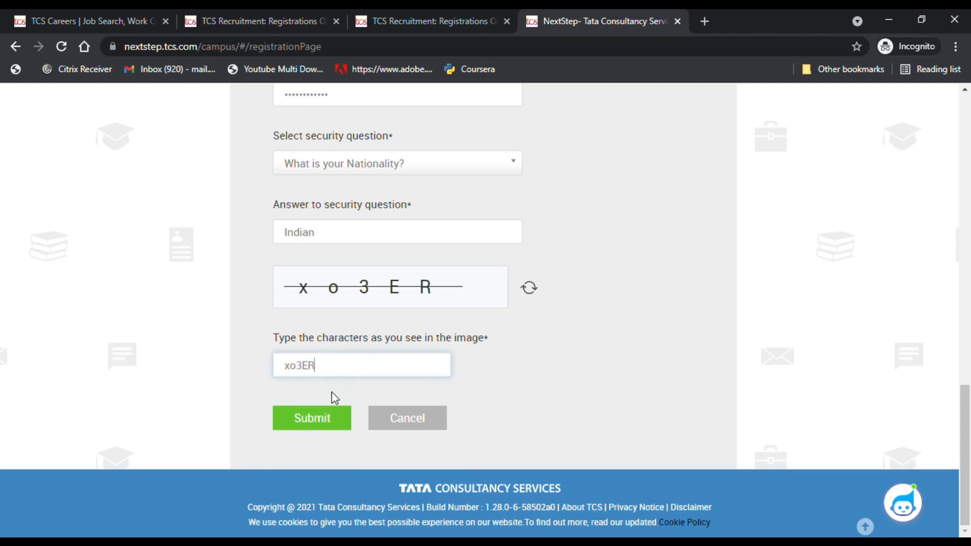
- Submit the registration form and confirm the registered e-mail and mobile number
{"action": "left_click", "coordinate": [311, 417]}
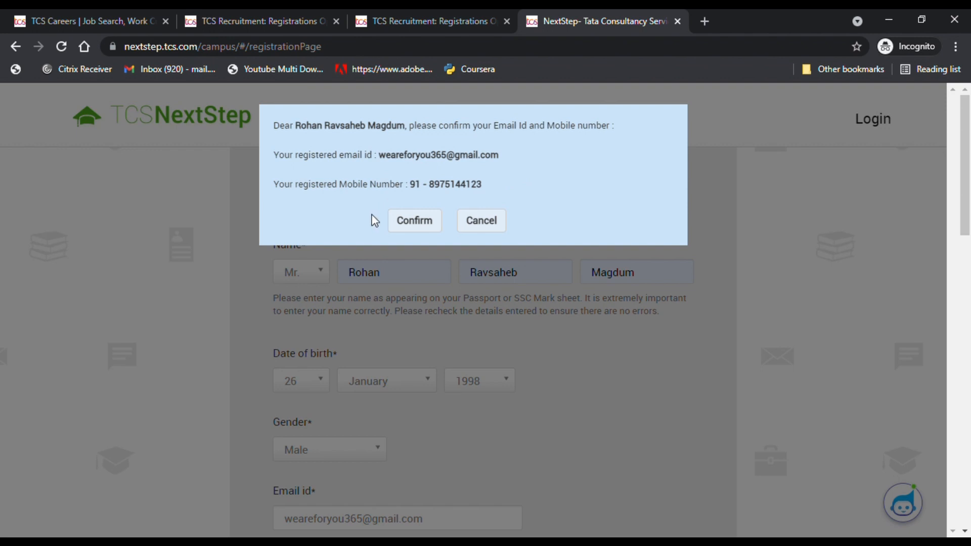
{"action": "left_click", "coordinate": [410, 222]}
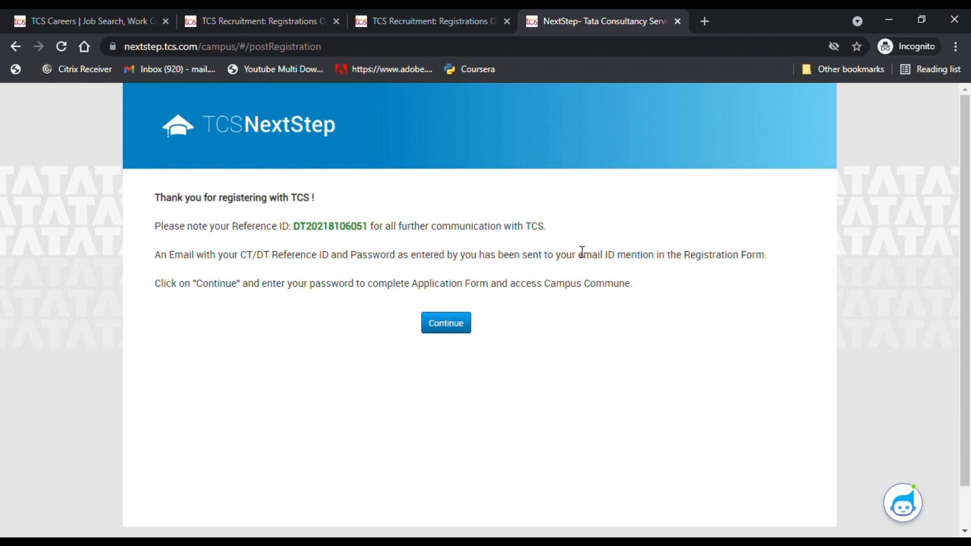
- Re-enter the account password in the continue dialog and proceed to the portal home page
{"action": "left_click", "coordinate": [455, 327]}
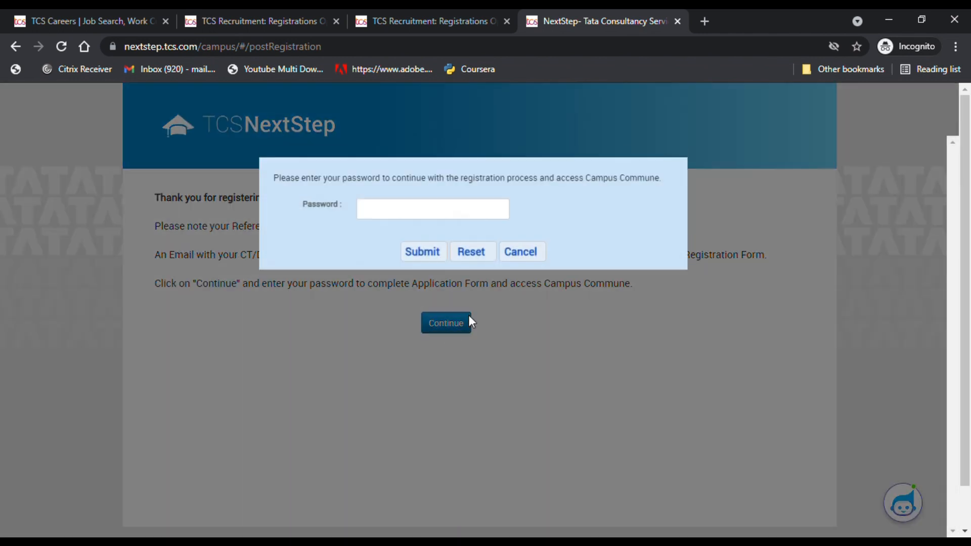
{"action": "left_click", "coordinate": [407, 217]}
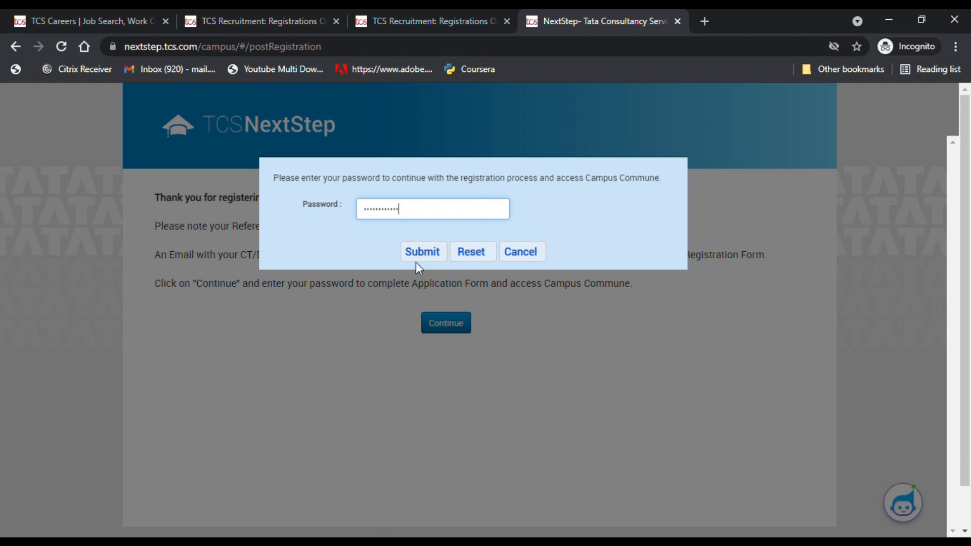
{"action": "left_click", "coordinate": [426, 252]}
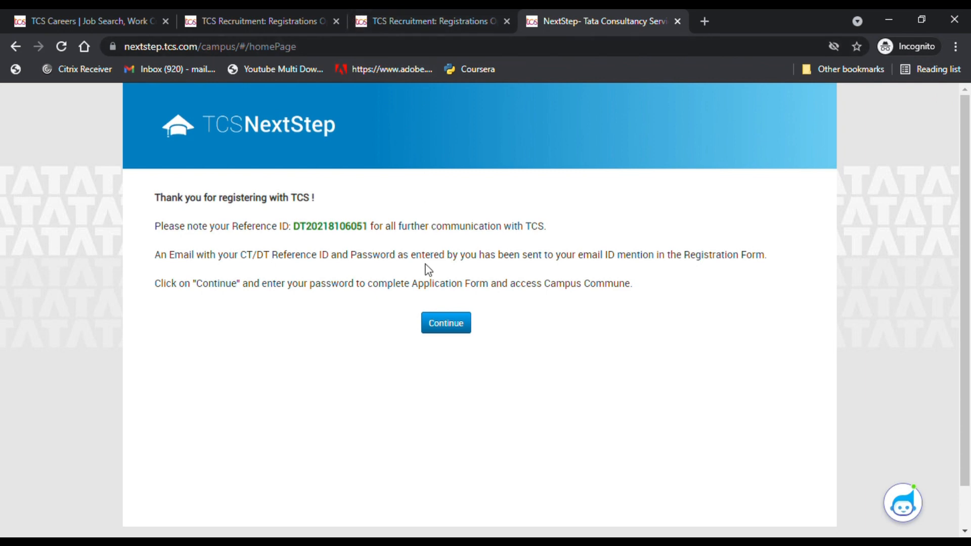
{"action": "left_click", "coordinate": [446, 329]}
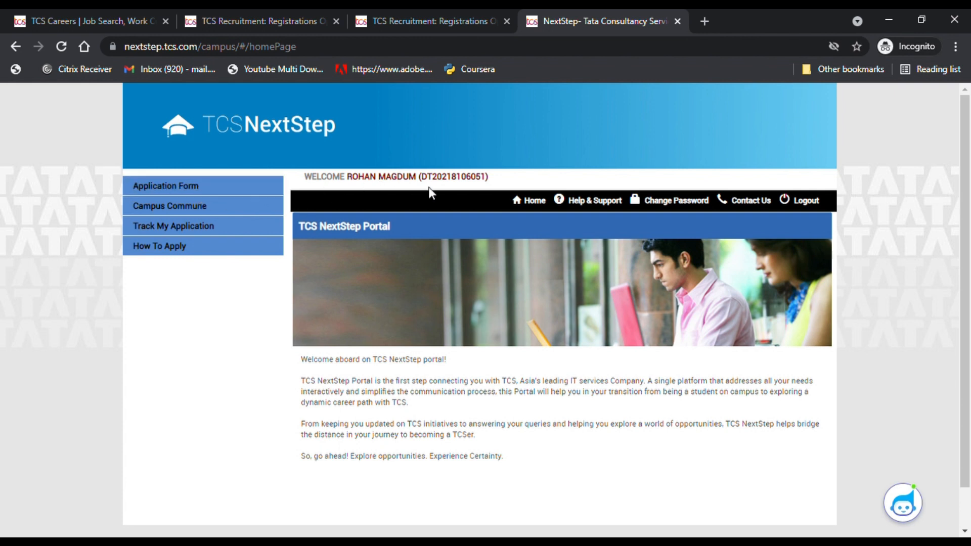
- Open the Application Form from the side menu and read through its Important Instructions
{"action": "left_click", "coordinate": [207, 193]}
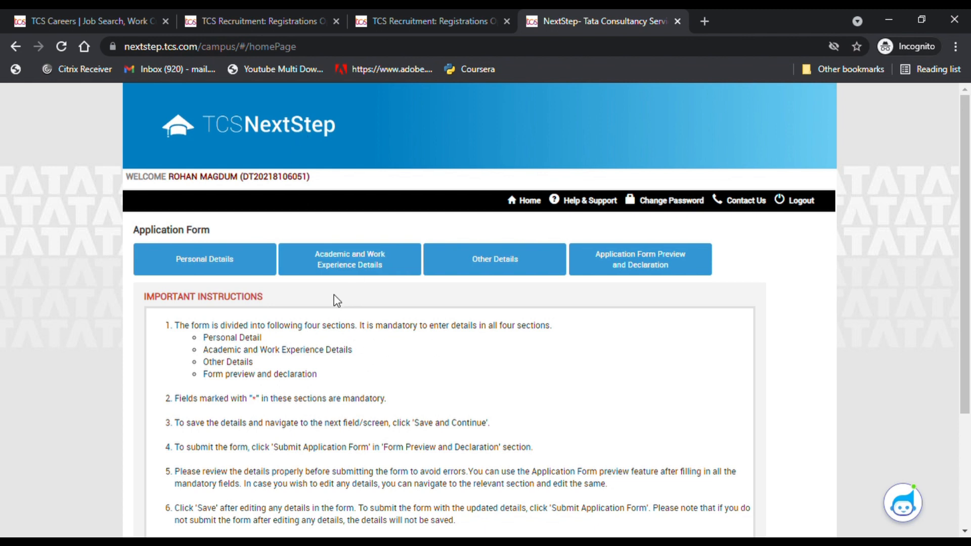
{"action": "scroll", "coordinate": [240, 352], "scroll_direction": "down", "scroll_amount": 3}
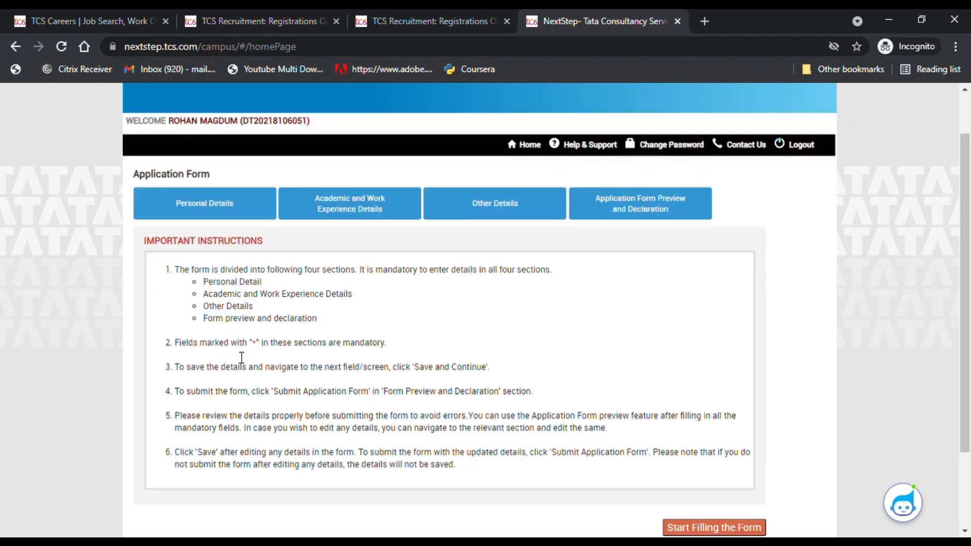
{"action": "scroll", "coordinate": [433, 354], "scroll_direction": "up", "scroll_amount": 3}
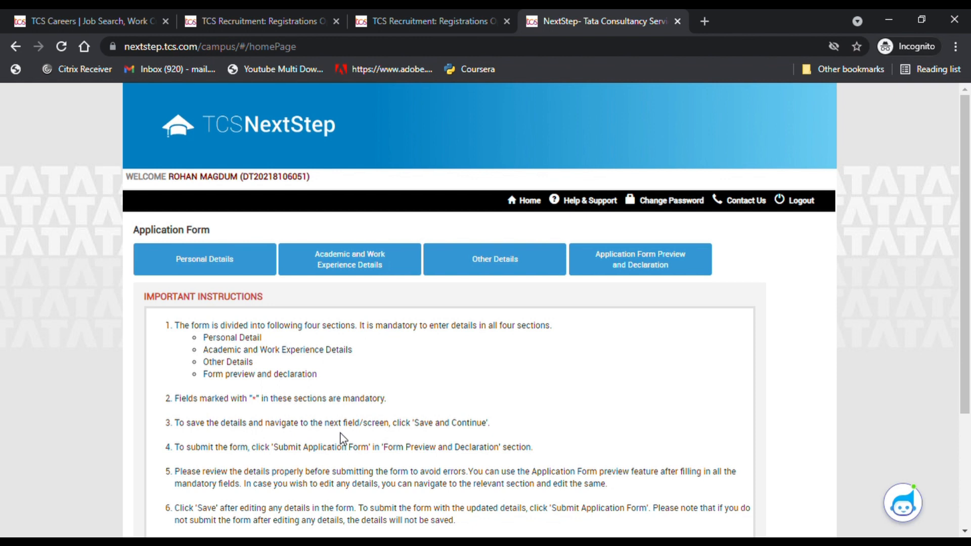
{"action": "scroll", "coordinate": [478, 432], "scroll_direction": "down", "scroll_amount": 3}
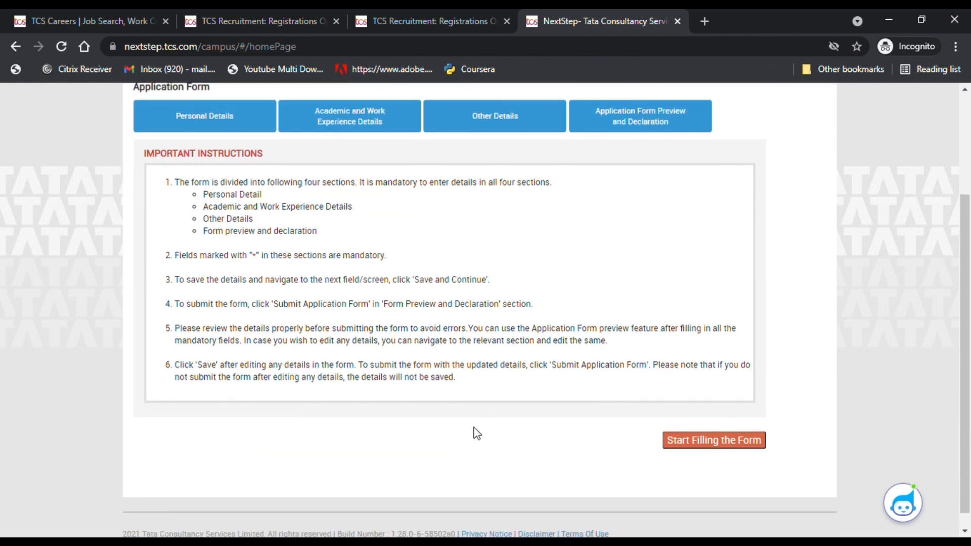
{"action": "scroll", "coordinate": [359, 378], "scroll_direction": "up", "scroll_amount": 1}
{"action": "scroll", "coordinate": [359, 377], "scroll_direction": "up", "scroll_amount": 1}
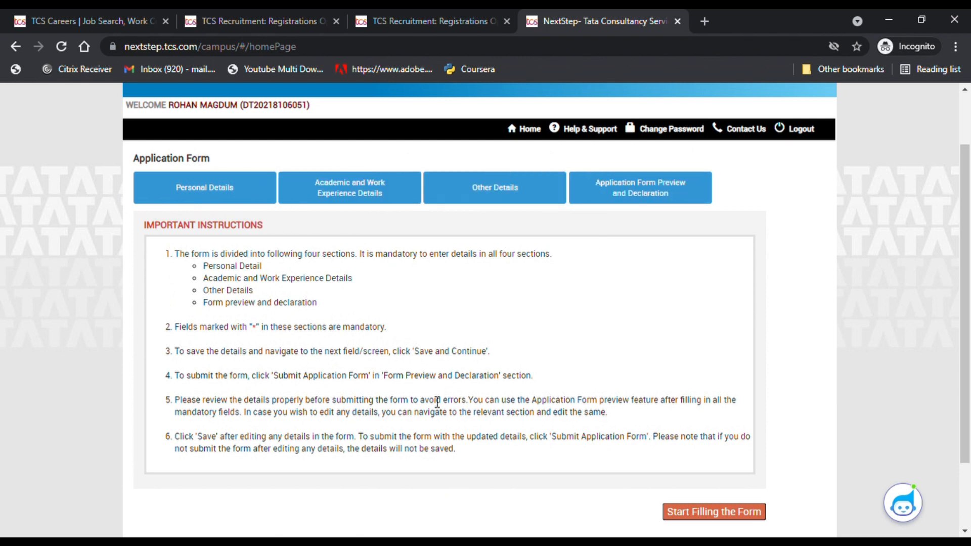
{"action": "scroll", "coordinate": [537, 496], "scroll_direction": "up", "scroll_amount": 2}
{"action": "scroll", "coordinate": [540, 494], "scroll_direction": "down", "scroll_amount": 2}
{"action": "left_click", "coordinate": [271, 10]}
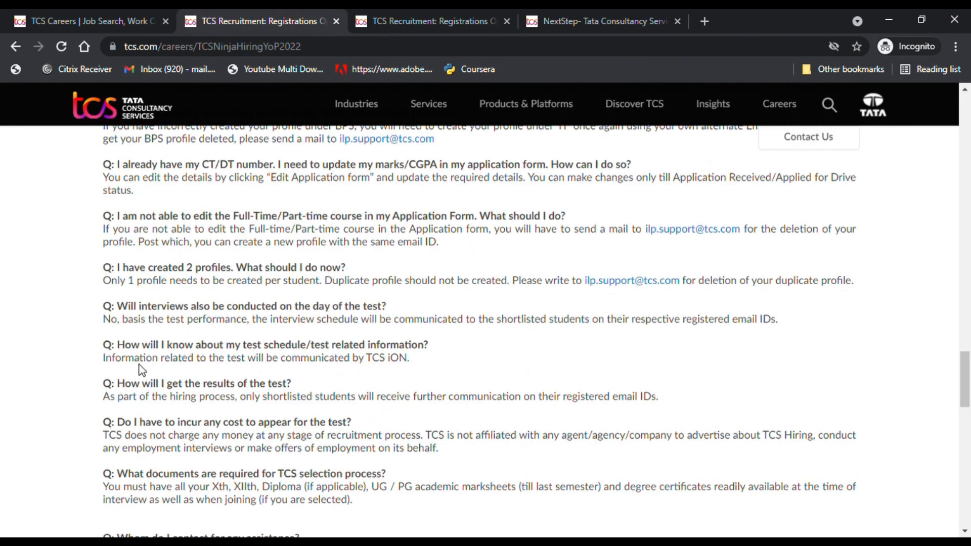
{"action": "left_click_drag", "start_coordinate": [350, 270], "coordinate": [117, 273]}
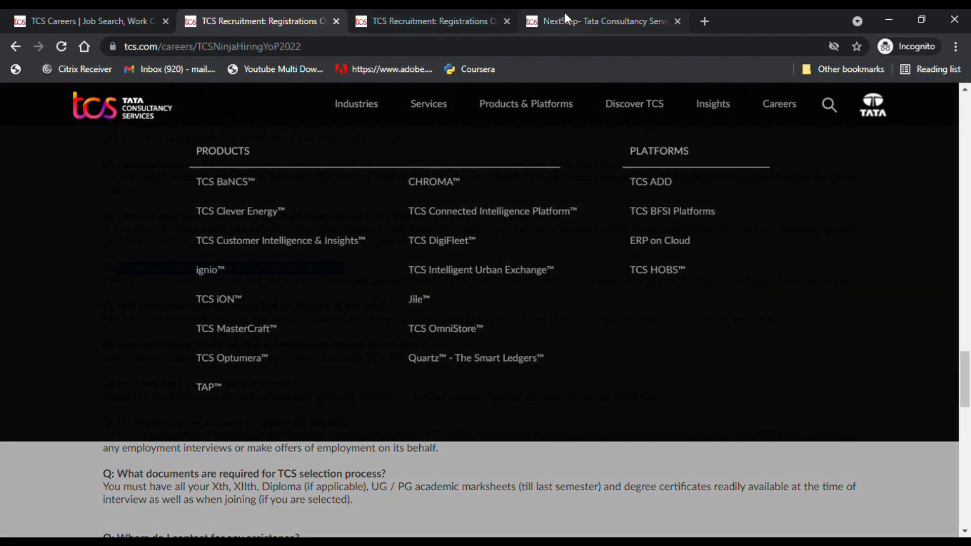
{"action": "left_click", "coordinate": [564, 15]}
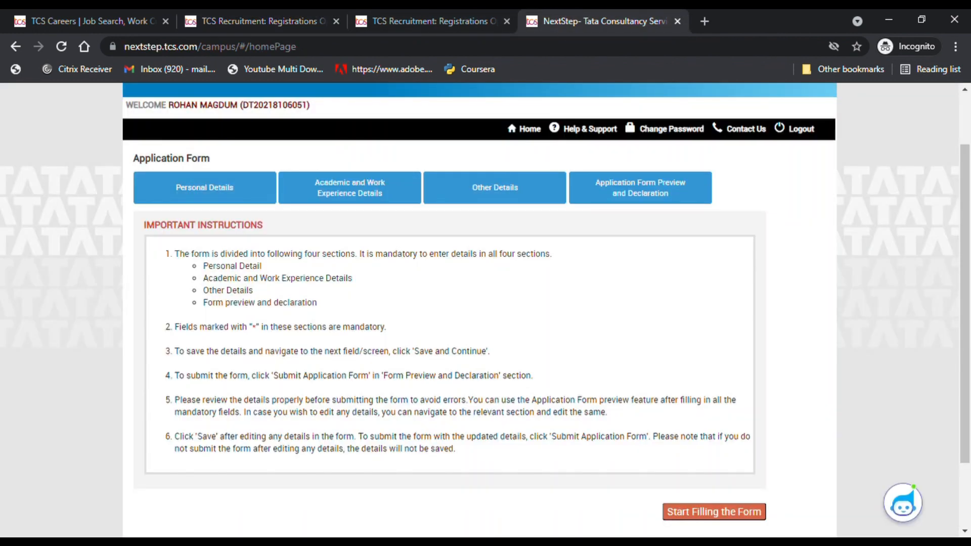
- Start Filling the Form and review the pre-filled Personal Details fields
{"action": "left_click", "coordinate": [700, 513]}
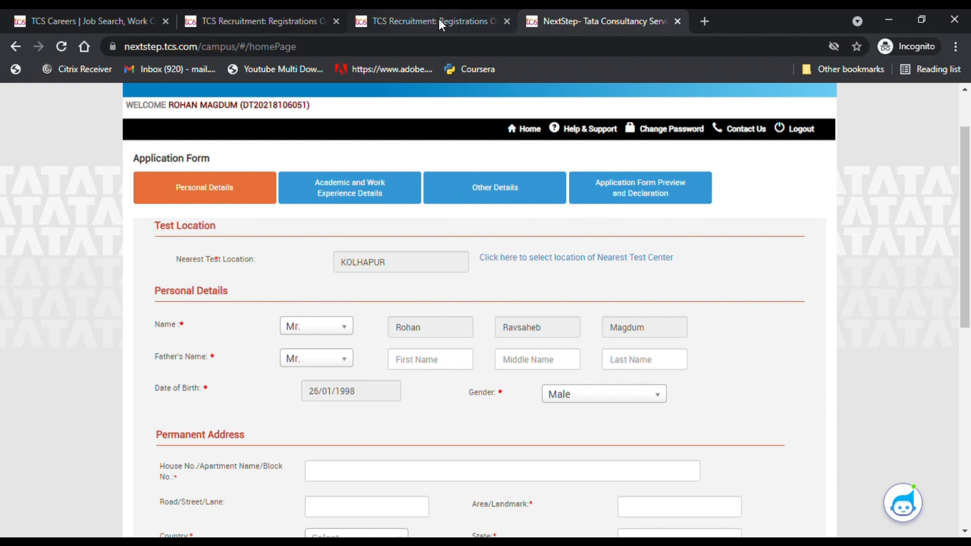
{"action": "scroll", "coordinate": [324, 268], "scroll_direction": "up", "scroll_amount": 2}
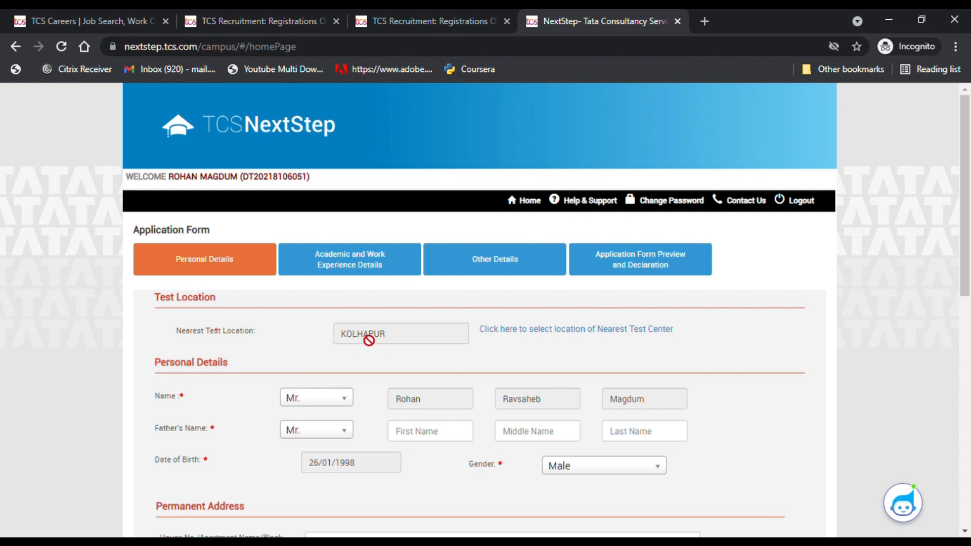
{"action": "scroll", "coordinate": [365, 341], "scroll_direction": "down", "scroll_amount": 2}
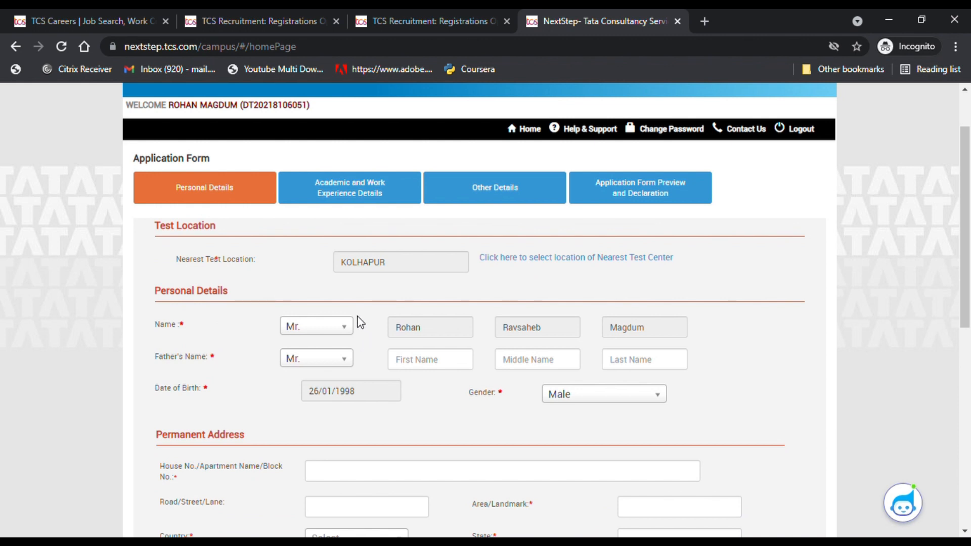
{"action": "scroll", "coordinate": [253, 299], "scroll_direction": "up", "scroll_amount": 2}
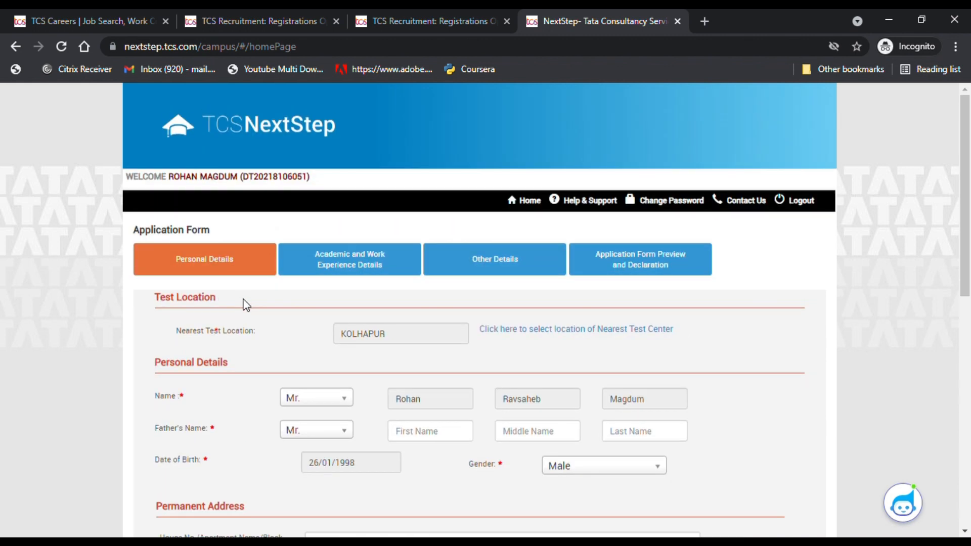
{"action": "scroll", "coordinate": [311, 301], "scroll_direction": "down", "scroll_amount": 2}
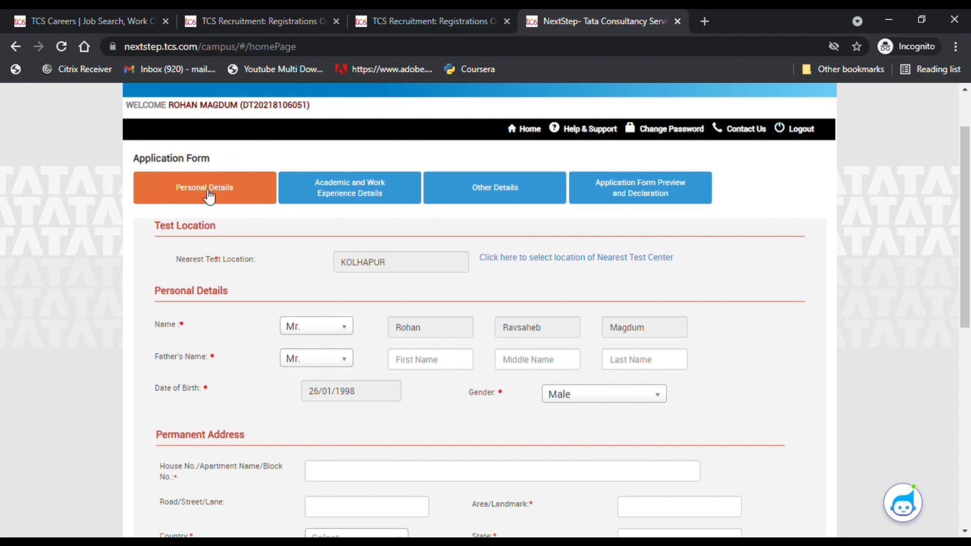
- Enter the father's first, last and middle names
{"action": "left_click", "coordinate": [430, 362]}
{"action": "left_click", "coordinate": [638, 365]}
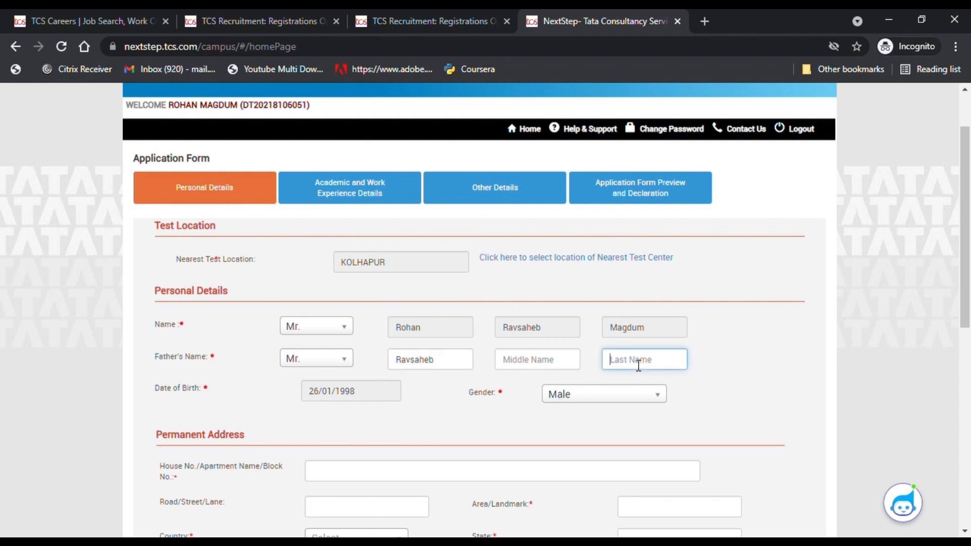
{"action": "left_click", "coordinate": [542, 366]}
- Fill in the permanent address house number, street, area and state fields
{"action": "scroll", "coordinate": [541, 368], "scroll_direction": "down", "scroll_amount": 3}
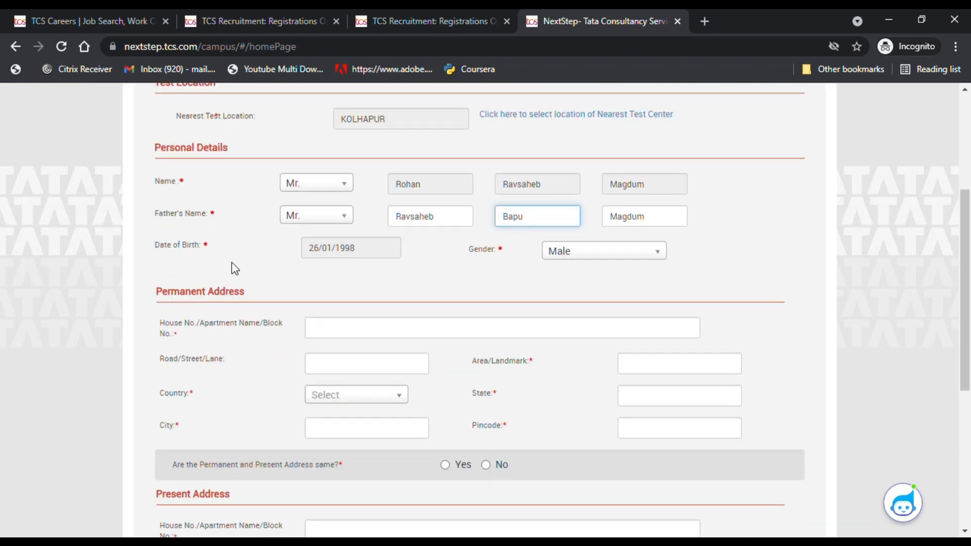
{"action": "scroll", "coordinate": [369, 307], "scroll_direction": "down", "scroll_amount": 1}
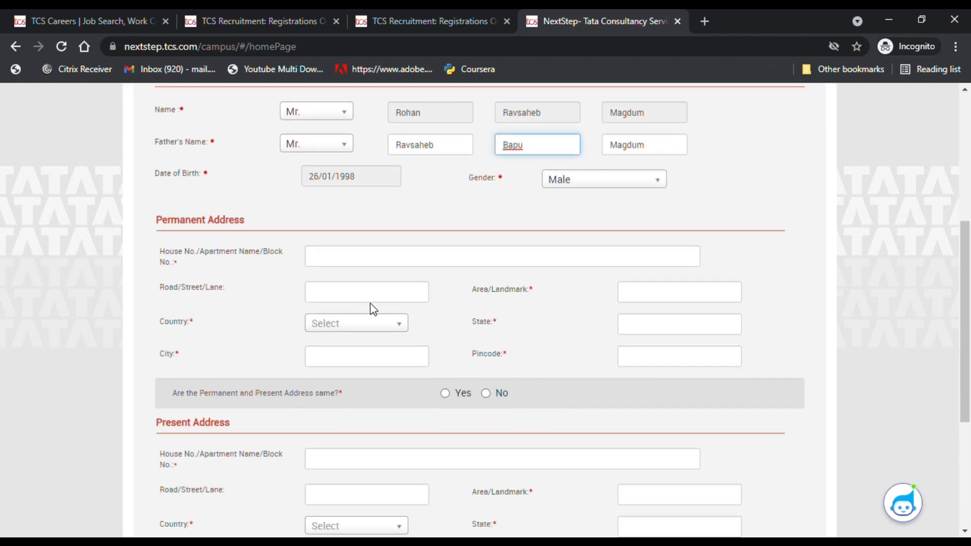
{"action": "left_click", "coordinate": [361, 258]}
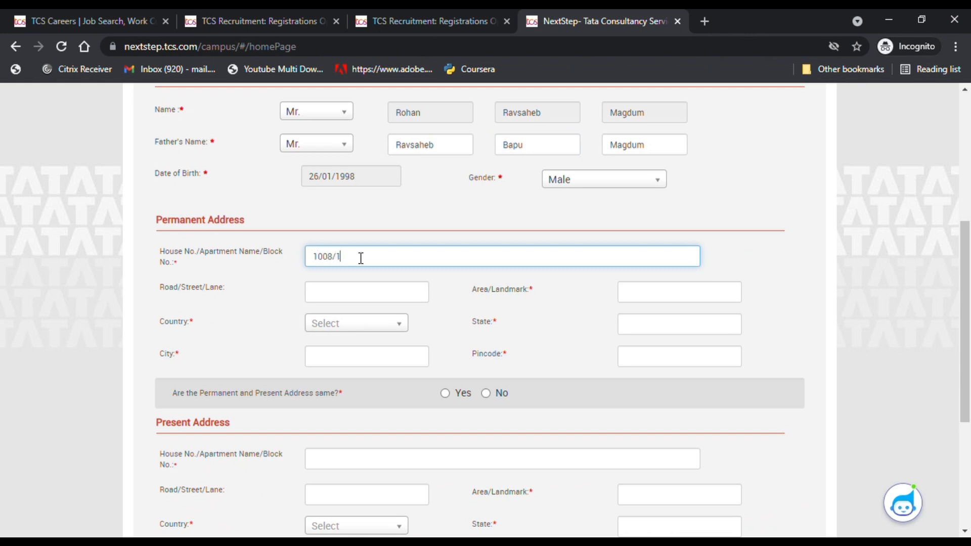
{"action": "left_click", "coordinate": [343, 293]}
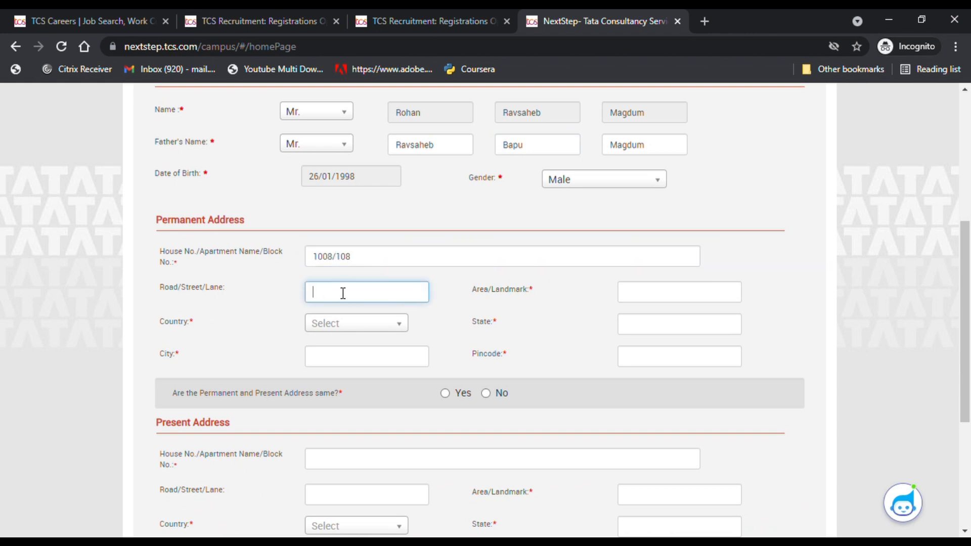
{"action": "type", "text": "Lords Road"}
{"action": "left_click", "coordinate": [663, 299]}
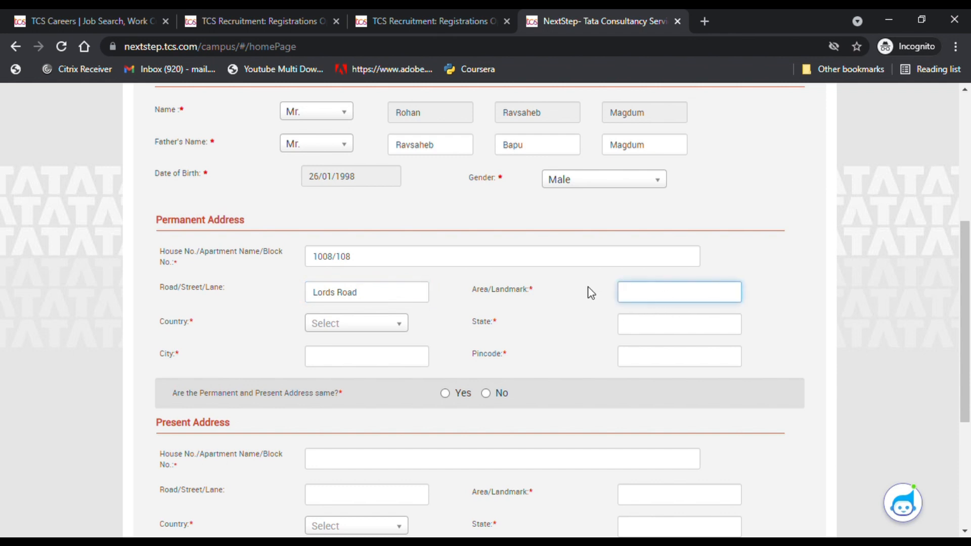
{"action": "type", "text": "Reliance mall"}
{"action": "left_click", "coordinate": [725, 331]}
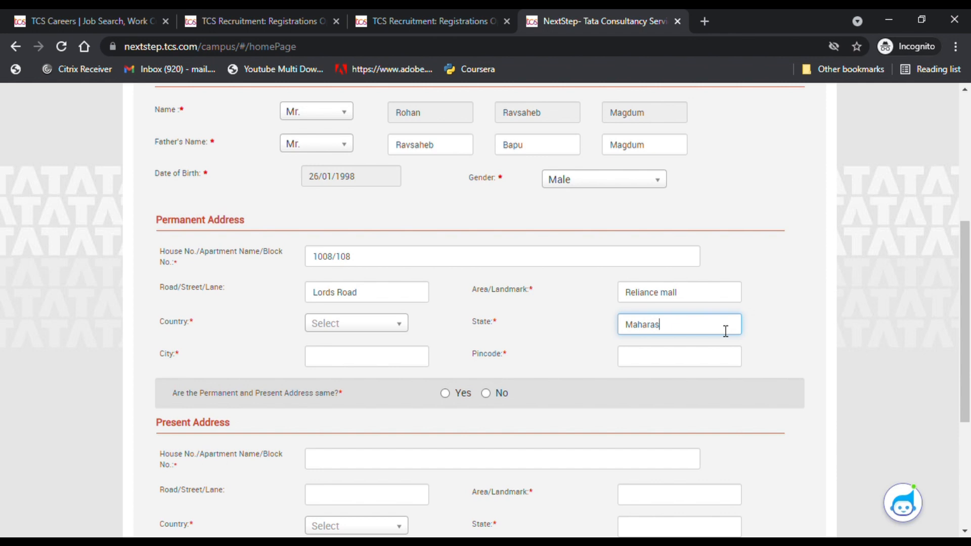
{"action": "type", "text": "Maharashtra"}
- Set the country to India, fill city and pincode, and mark the present address as the same
{"action": "left_click", "coordinate": [378, 330]}
{"action": "left_click", "coordinate": [330, 368]}
{"action": "left_click", "coordinate": [348, 360]}
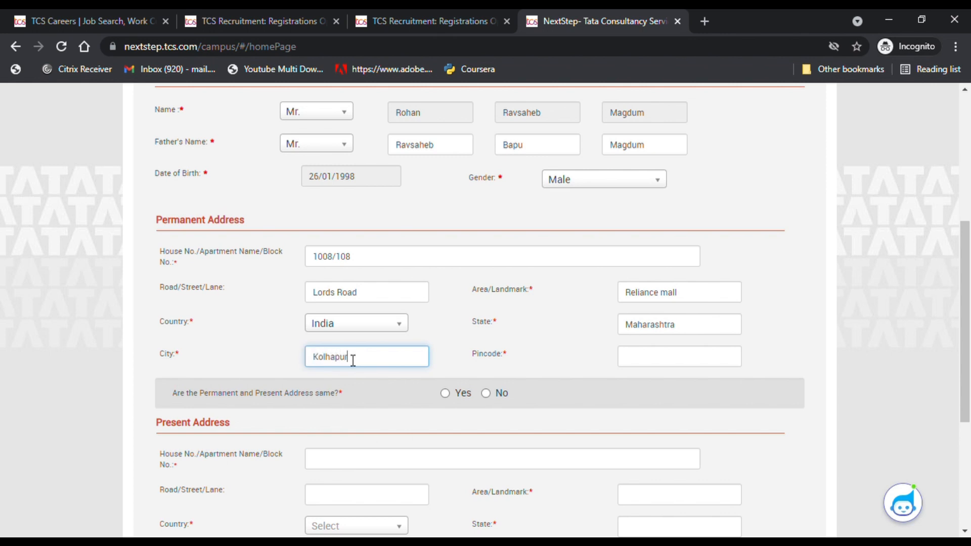
{"action": "left_click", "coordinate": [682, 366]}
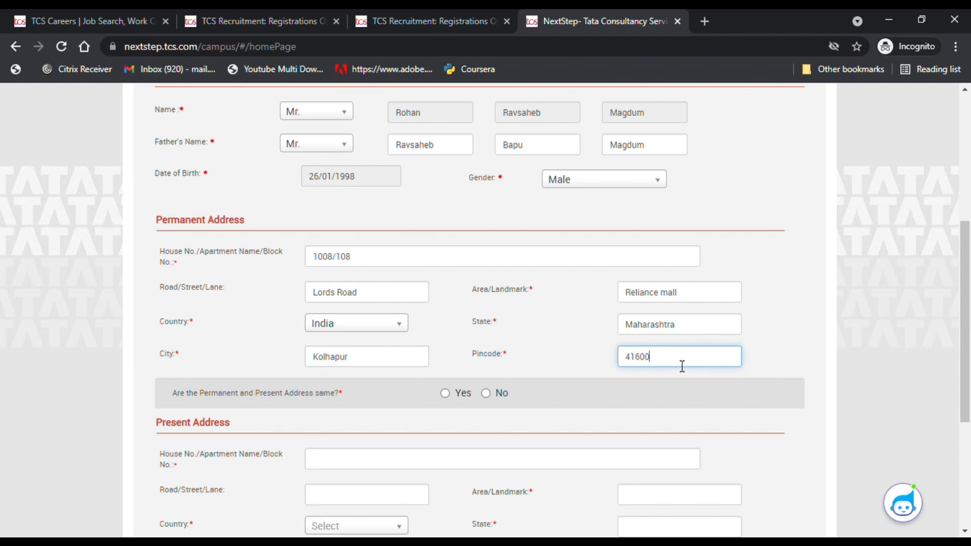
{"action": "left_click", "coordinate": [445, 393]}
{"action": "scroll", "coordinate": [430, 384], "scroll_direction": "down", "scroll_amount": 1}
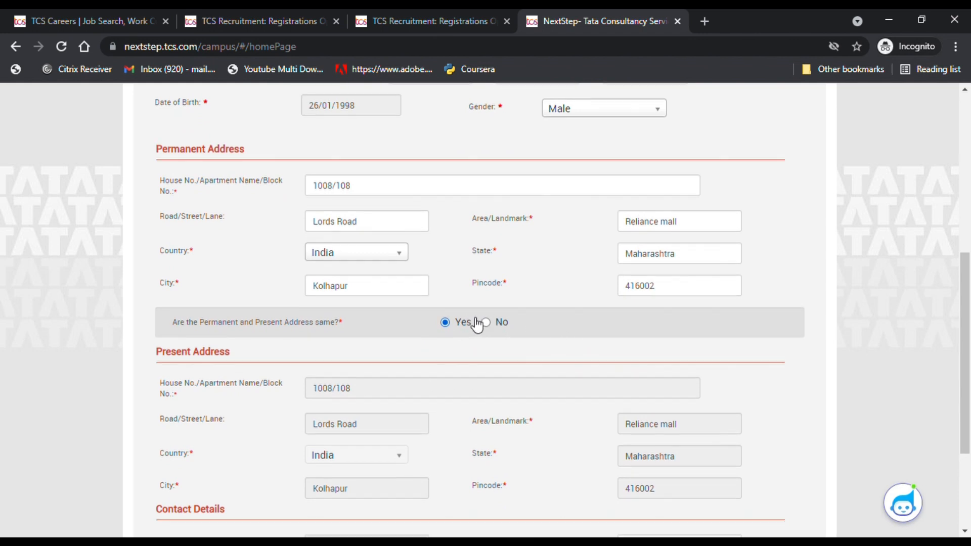
{"action": "scroll", "coordinate": [477, 324], "scroll_direction": "up", "scroll_amount": 3}
{"action": "left_click", "coordinate": [384, 15]}
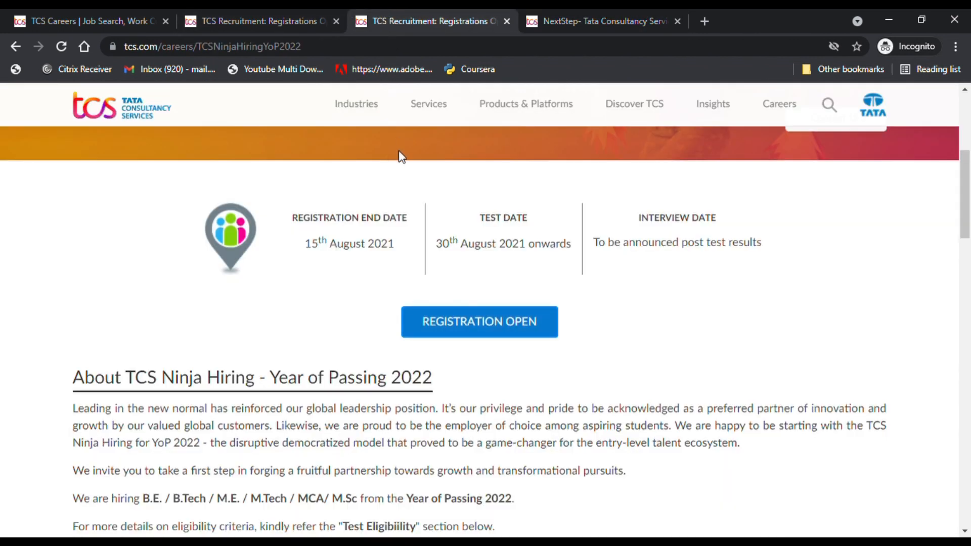
{"action": "left_click", "coordinate": [232, 12]}
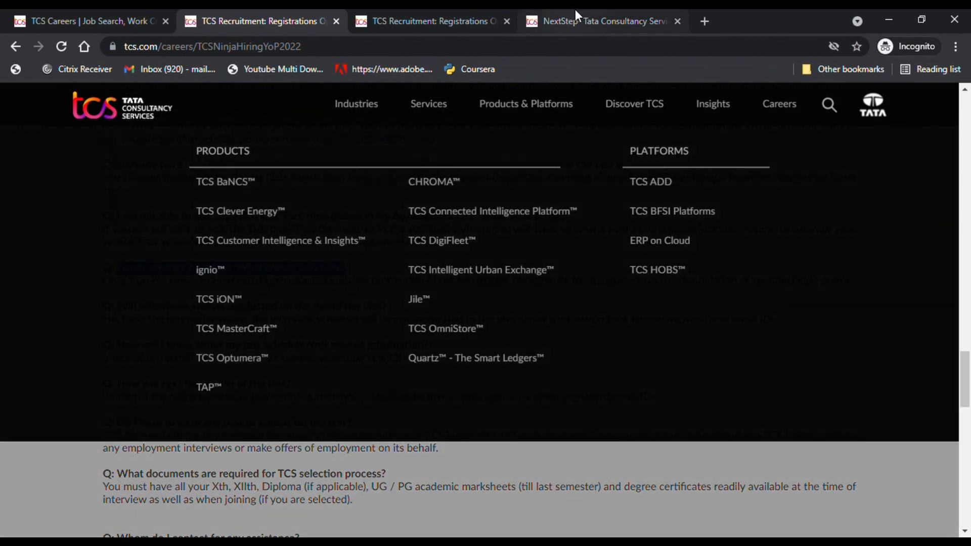
{"action": "left_click", "coordinate": [575, 10]}
{"action": "scroll", "coordinate": [225, 303], "scroll_direction": "up", "scroll_amount": 1}
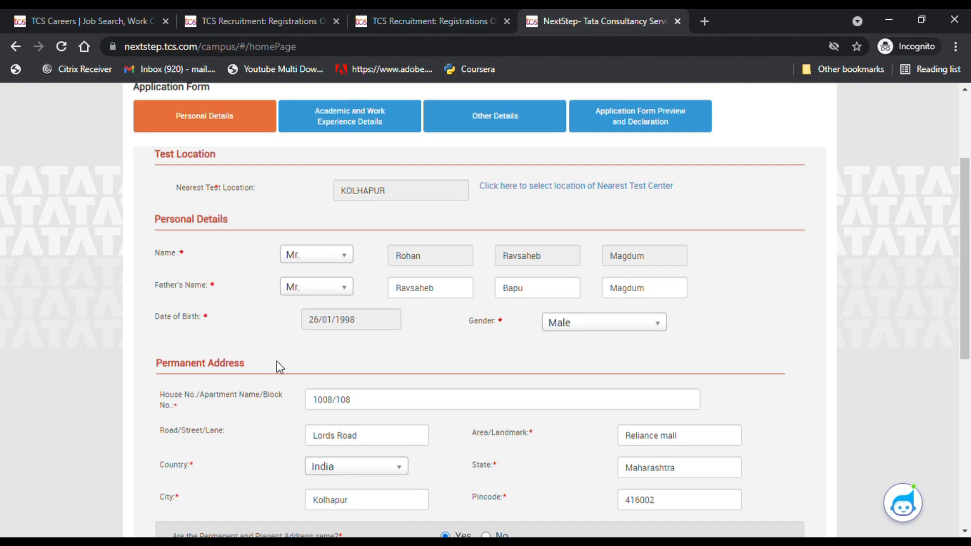
- Save the personal details and continue to the Academic details
{"action": "scroll", "coordinate": [271, 372], "scroll_direction": "down", "scroll_amount": 2}
{"action": "scroll", "coordinate": [263, 371], "scroll_direction": "down", "scroll_amount": 3}
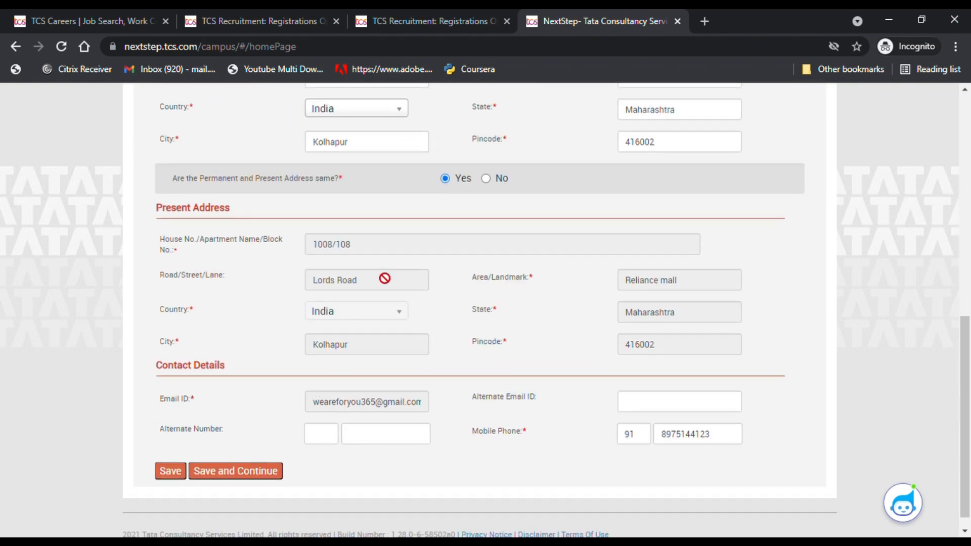
{"action": "left_click", "coordinate": [231, 473]}
- Open Highest Qualification details, keeping the institute with Bachelor of Engineering, 2022
{"action": "scroll", "coordinate": [375, 298], "scroll_direction": "up", "scroll_amount": 3}
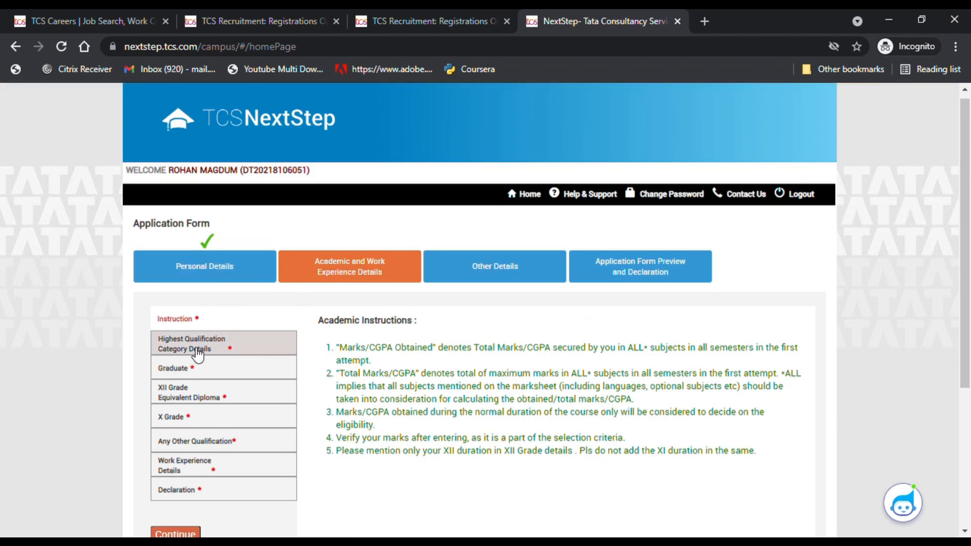
{"action": "left_click", "coordinate": [278, 346]}
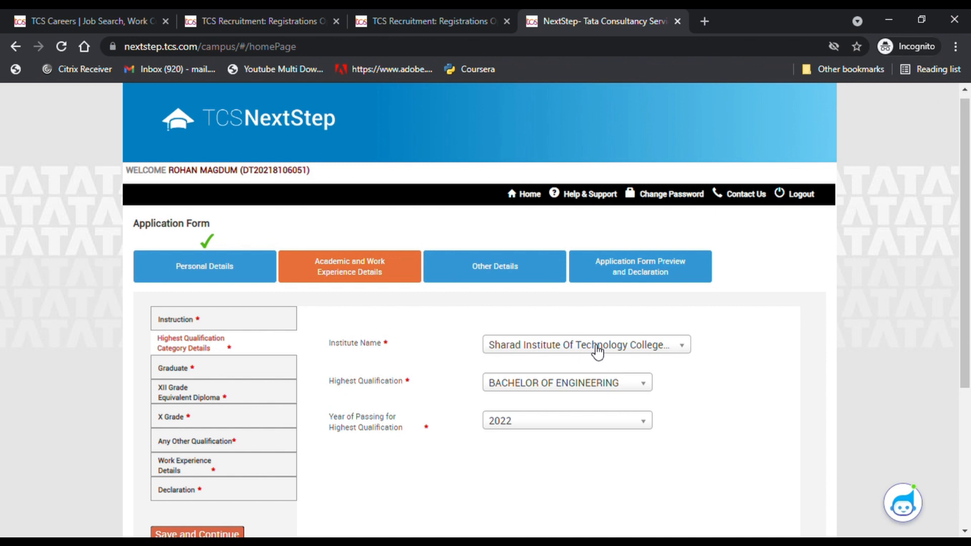
{"action": "left_click", "coordinate": [575, 348]}
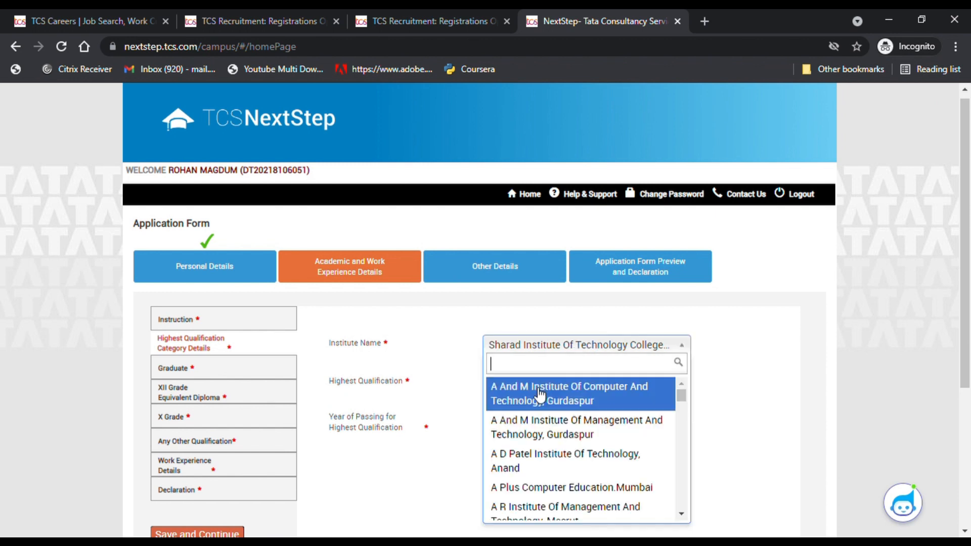
{"action": "left_click", "coordinate": [763, 364]}
{"action": "scroll", "coordinate": [538, 412], "scroll_direction": "down", "scroll_amount": 2}
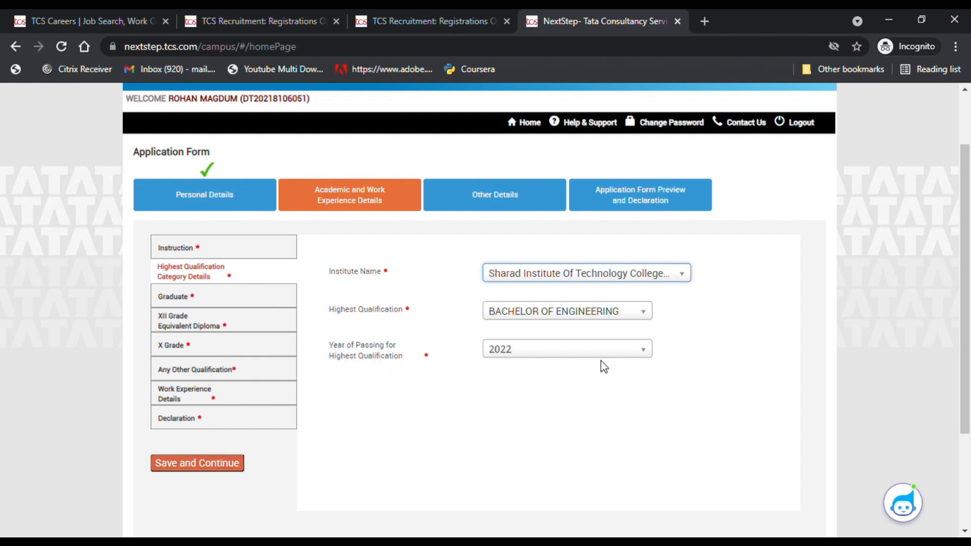
- Save the highest qualification and set the course start date to 01/06/2018
{"action": "left_click", "coordinate": [187, 462]}
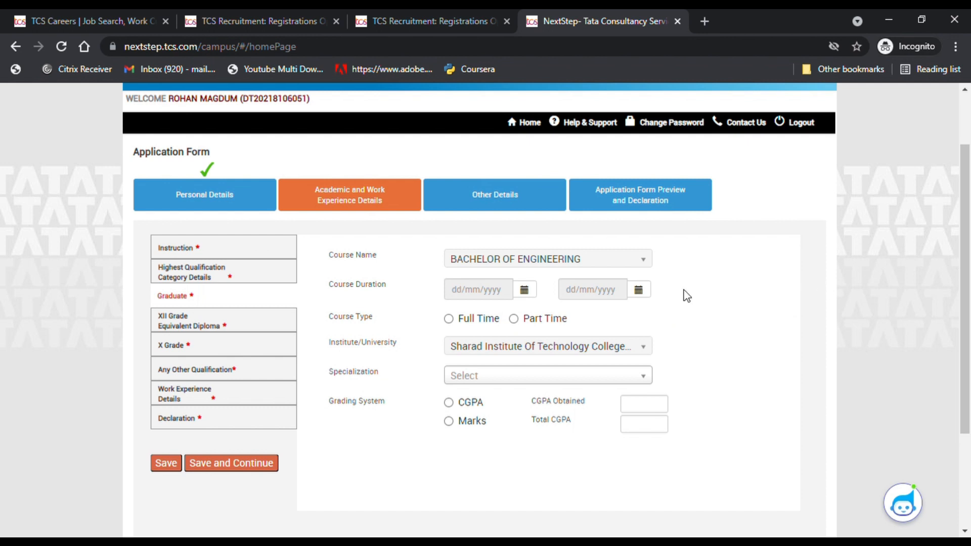
{"action": "left_click", "coordinate": [525, 290]}
{"action": "left_click", "coordinate": [546, 317]}
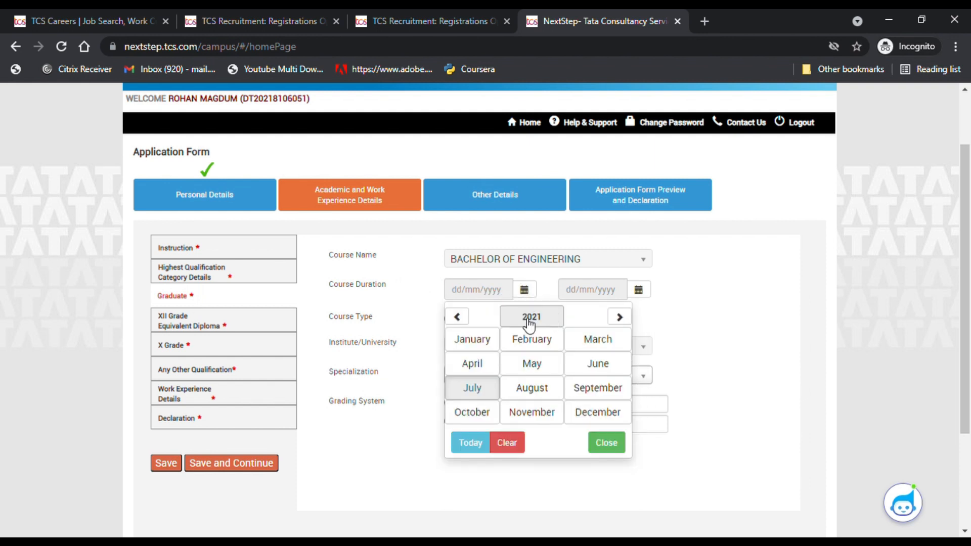
{"action": "left_click", "coordinate": [467, 318]}
{"action": "left_click", "coordinate": [531, 319]}
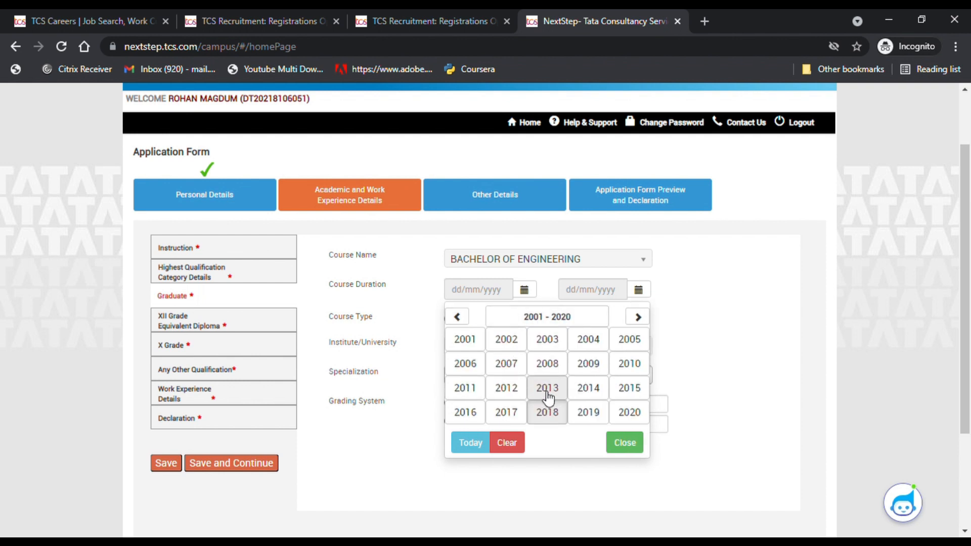
{"action": "left_click", "coordinate": [547, 410]}
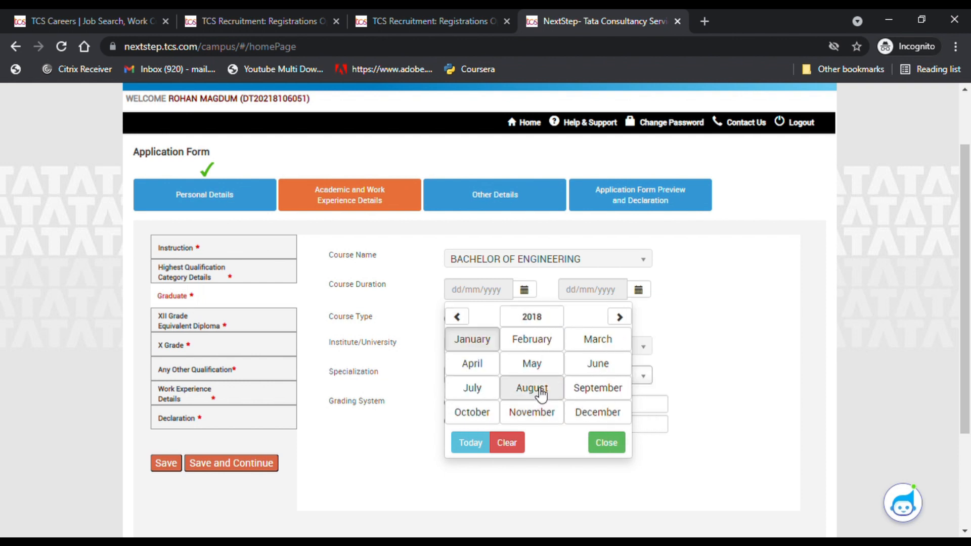
{"action": "left_click", "coordinate": [587, 368]}
{"action": "left_click", "coordinate": [571, 359]}
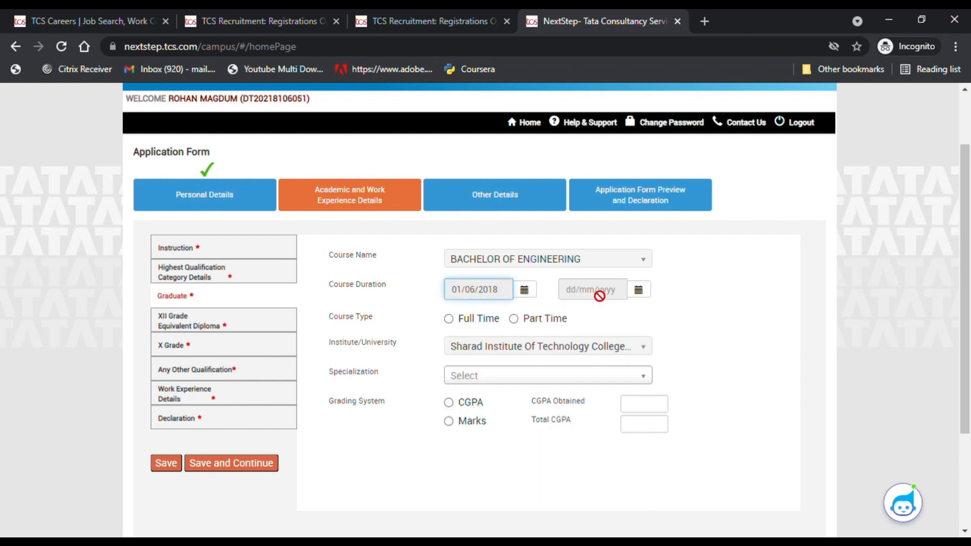
- Pick 15/06/2018 as the end date and dismiss the year-of-passing mismatch warning
{"action": "left_click", "coordinate": [639, 290]}
{"action": "left_click", "coordinate": [652, 317]}
{"action": "left_click", "coordinate": [580, 321]}
{"action": "left_click", "coordinate": [571, 317]}
{"action": "left_click", "coordinate": [571, 316]}
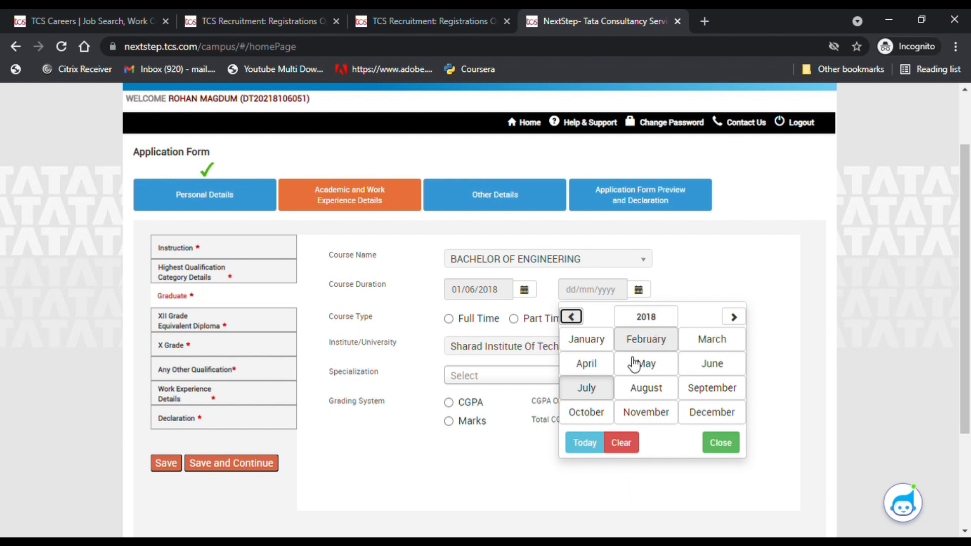
{"action": "left_click", "coordinate": [683, 368]}
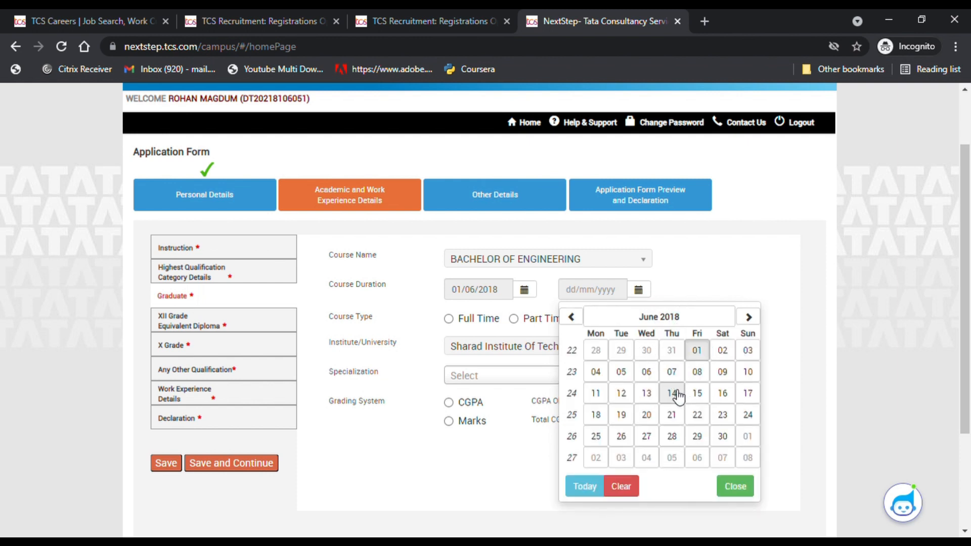
{"action": "left_click", "coordinate": [697, 393]}
{"action": "left_click", "coordinate": [475, 269]}
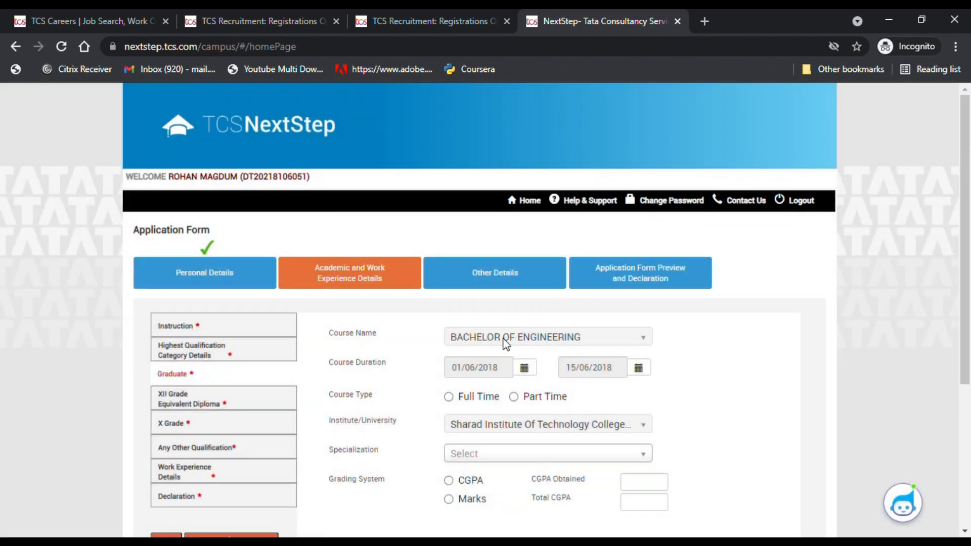
- Correct the end date to 15/06/2022 and accept updating the year of passing
{"action": "left_click", "coordinate": [618, 369]}
{"action": "left_click", "coordinate": [647, 371]}
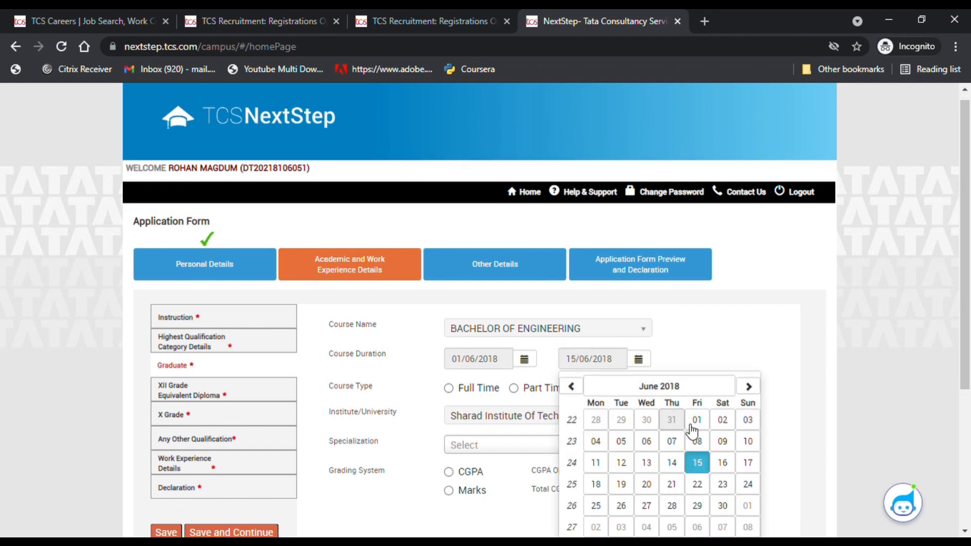
{"action": "left_click", "coordinate": [679, 388]}
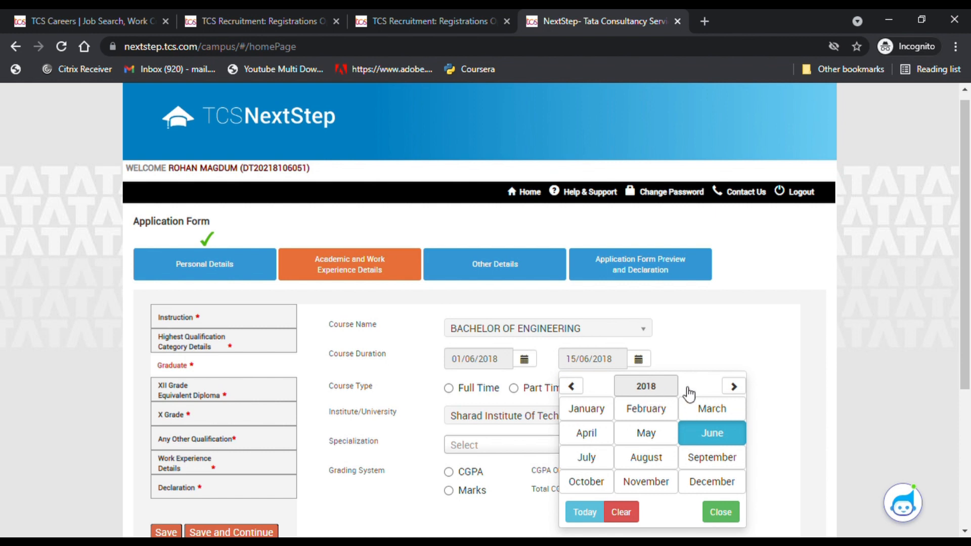
{"action": "left_click", "coordinate": [736, 388]}
{"action": "left_click", "coordinate": [738, 390]}
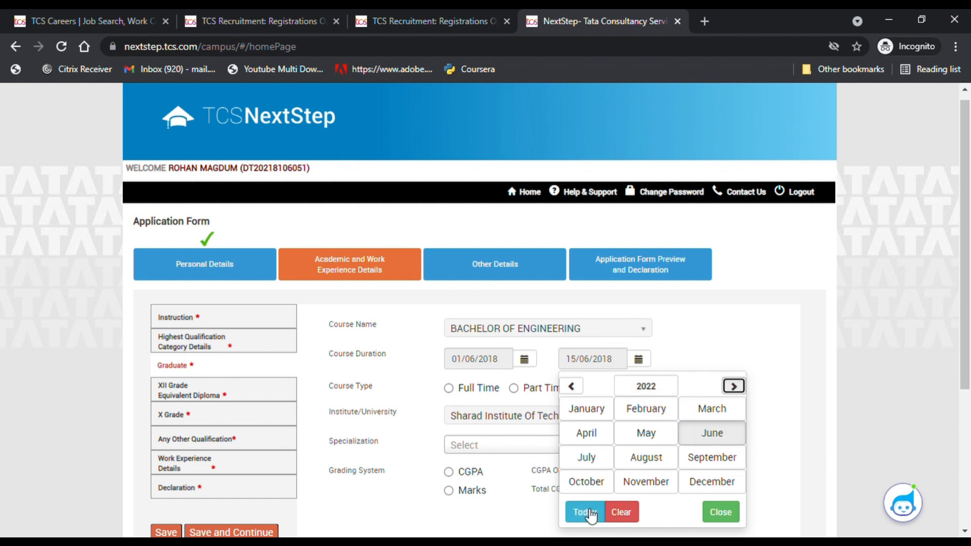
{"action": "left_click", "coordinate": [713, 432]}
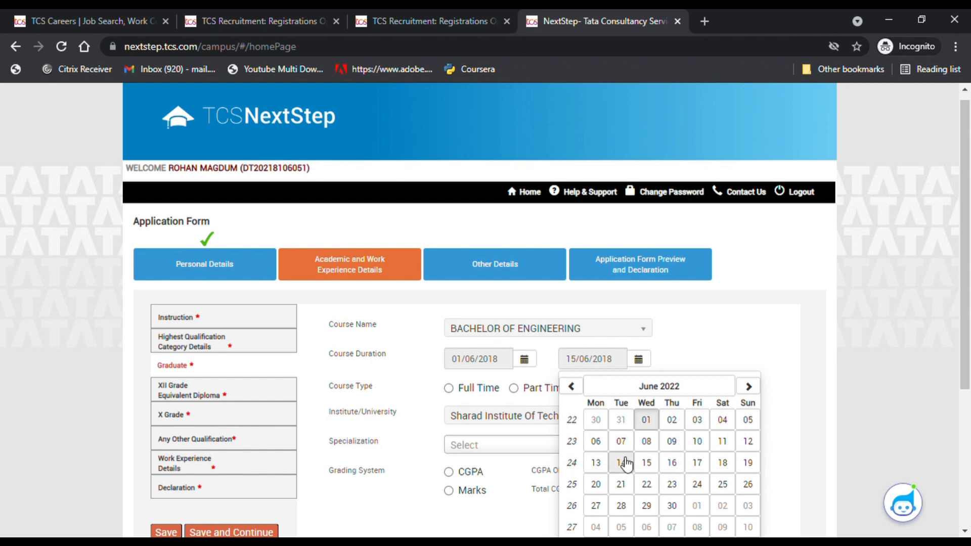
{"action": "left_click", "coordinate": [646, 462]}
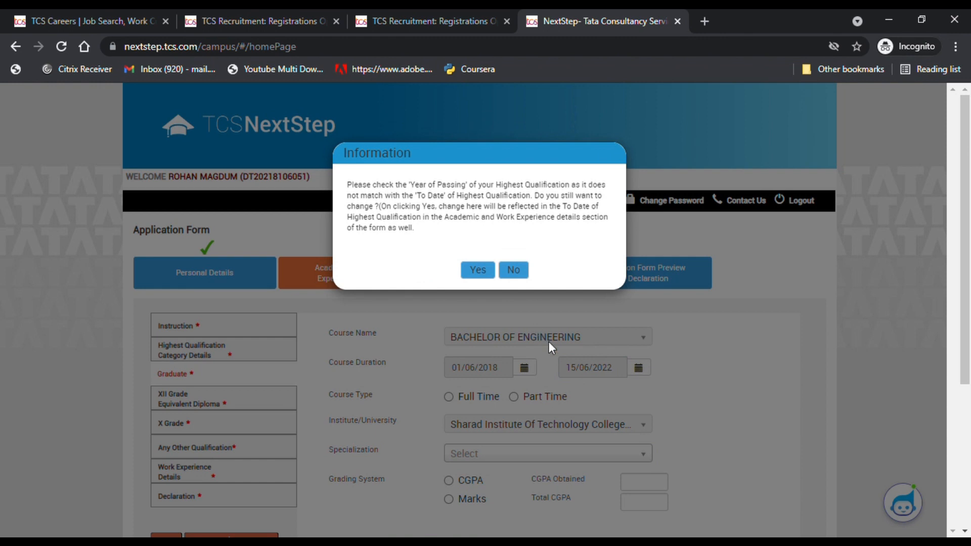
{"action": "left_click", "coordinate": [478, 270]}
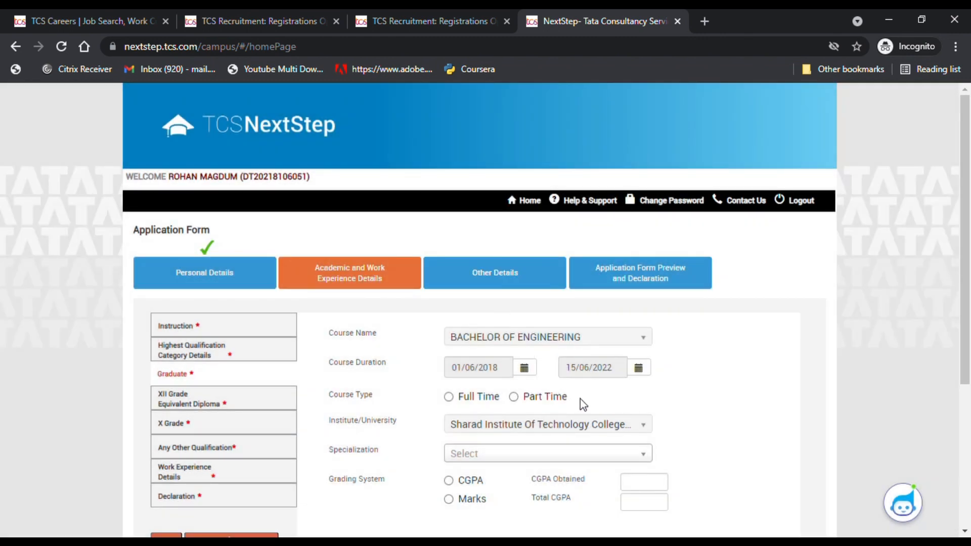
{"action": "scroll", "coordinate": [483, 392], "scroll_direction": "down", "scroll_amount": 1}
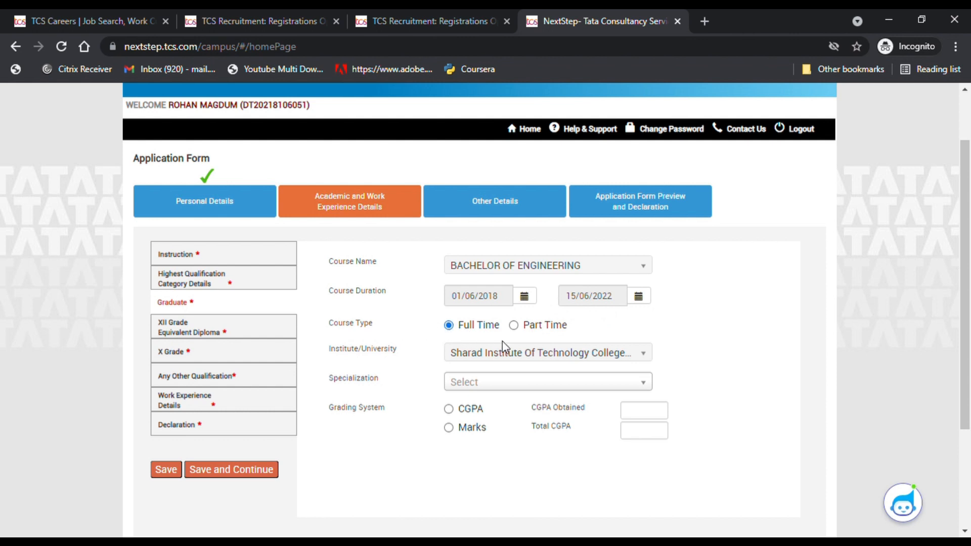
- Choose MECHANICAL ENGINEERING as the graduate specialization
{"action": "scroll", "coordinate": [502, 341], "scroll_direction": "down", "scroll_amount": 1}
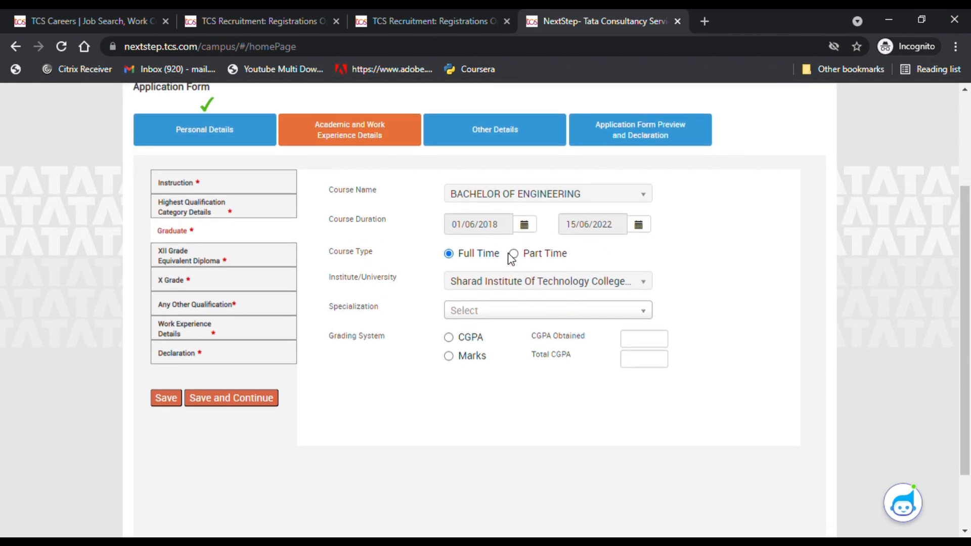
{"action": "left_click", "coordinate": [481, 315]}
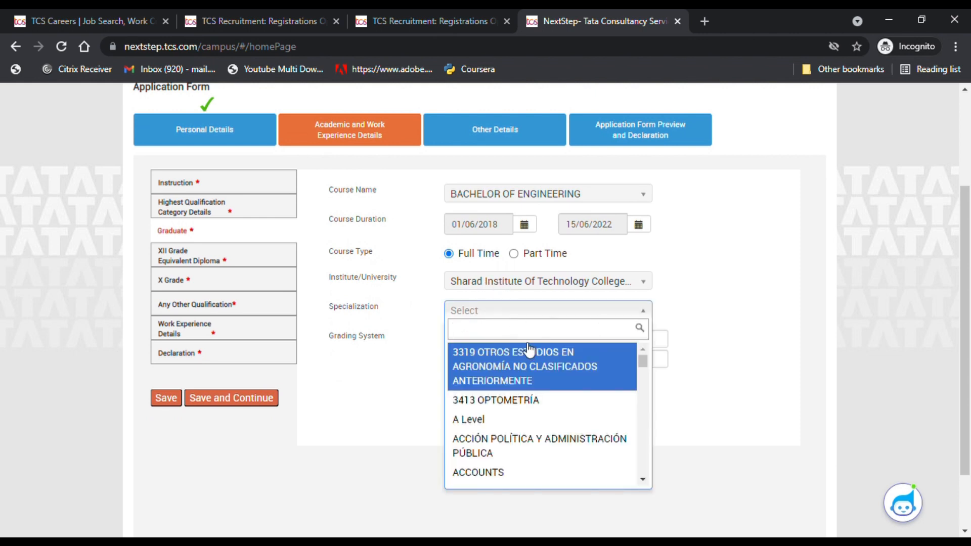
{"action": "type", "text": "me"}
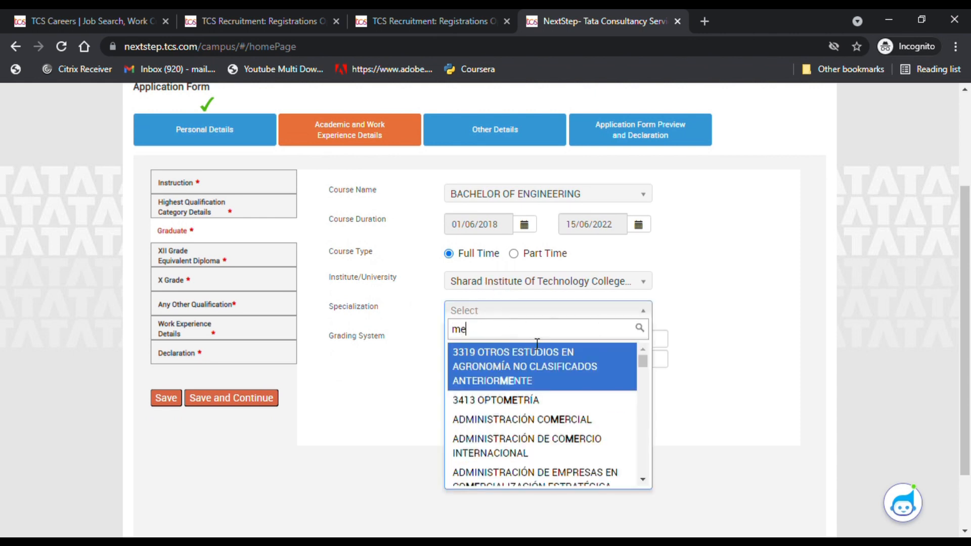
{"action": "type", "text": "chani"}
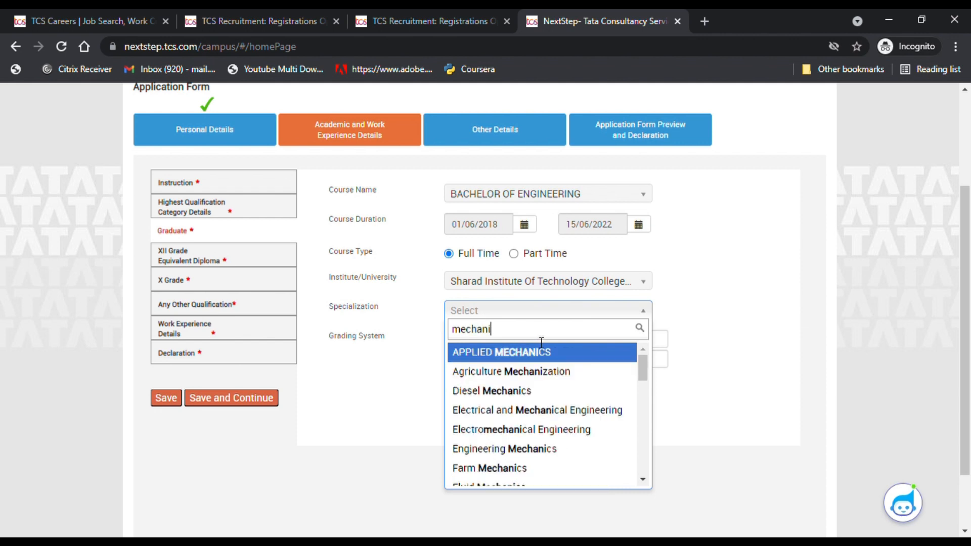
{"action": "type", "text": "cal"}
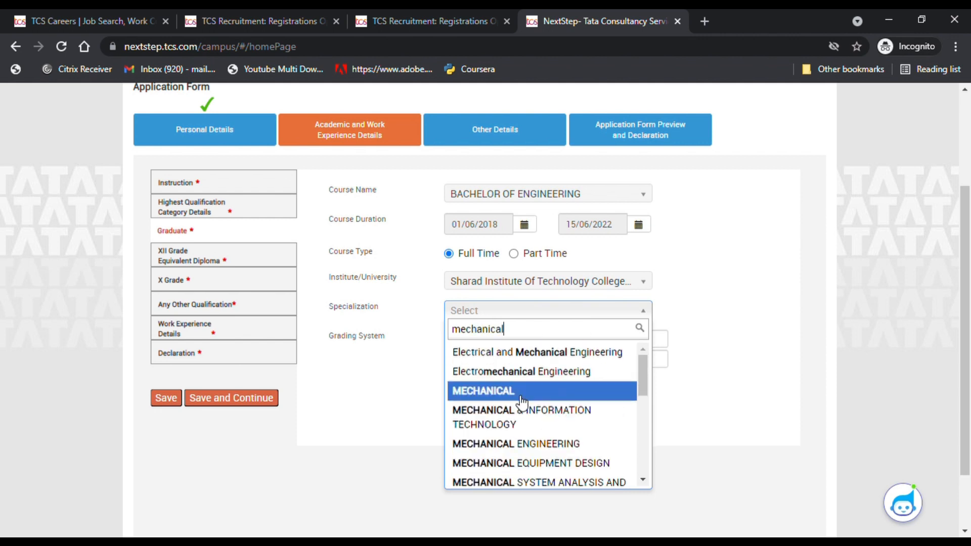
{"action": "left_click", "coordinate": [528, 443]}
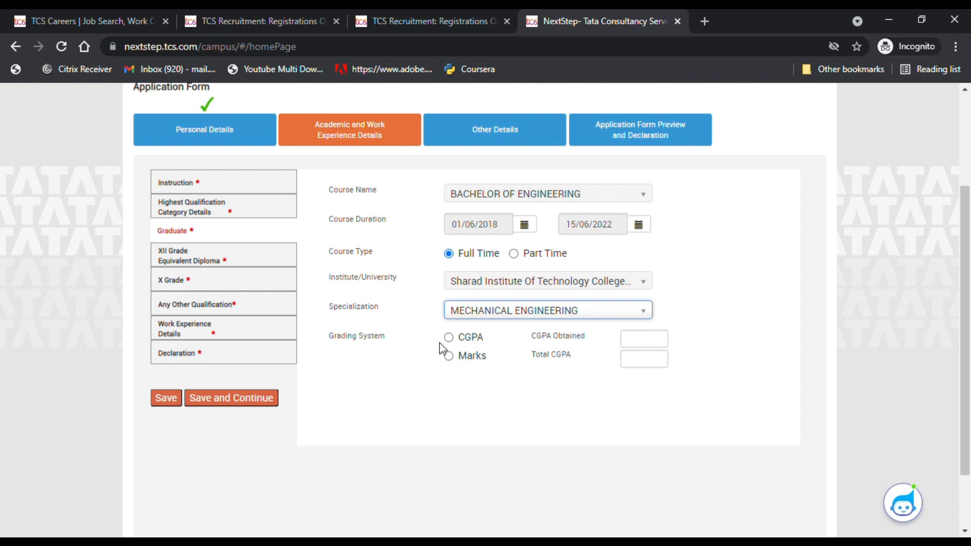
- Select Marks grading and enter 750 marks obtained out of 800 maximum
{"action": "left_click", "coordinate": [448, 356]}
{"action": "left_click", "coordinate": [674, 345]}
{"action": "type", "text": "750"}
{"action": "left_click", "coordinate": [681, 360]}
{"action": "type", "text": "800"}
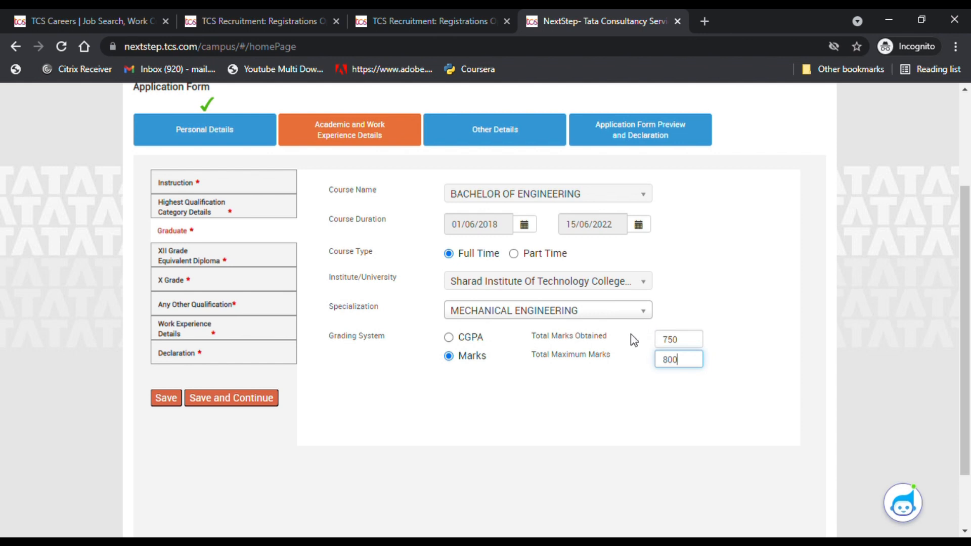
{"action": "scroll", "coordinate": [643, 334], "scroll_direction": "up", "scroll_amount": 1}
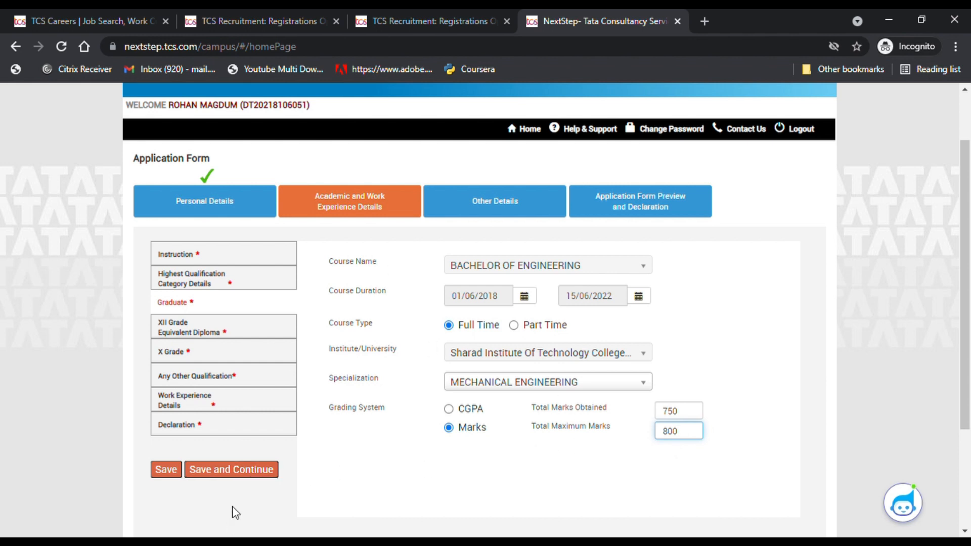
- Save the graduate details and choose XII Grade as the relevant course
{"action": "left_click", "coordinate": [248, 473]}
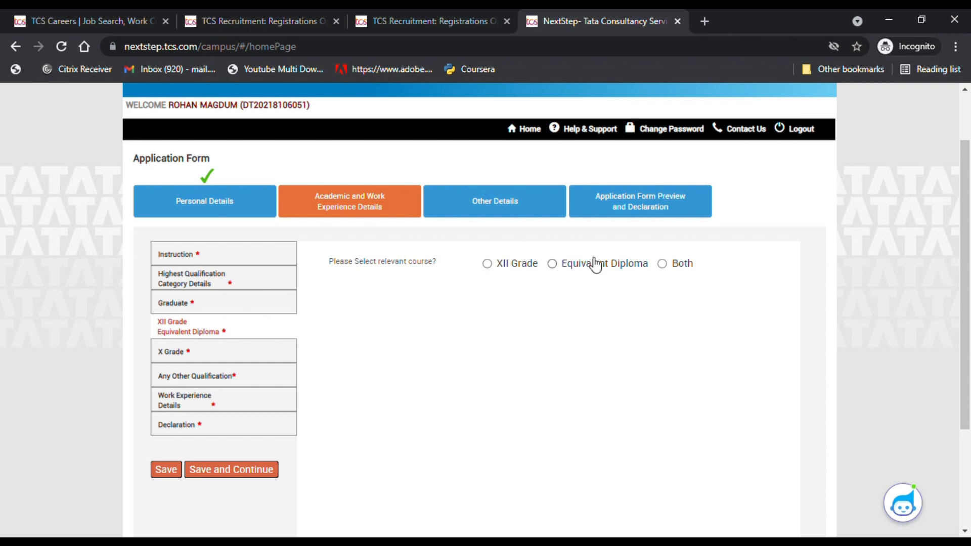
{"action": "left_click", "coordinate": [489, 265]}
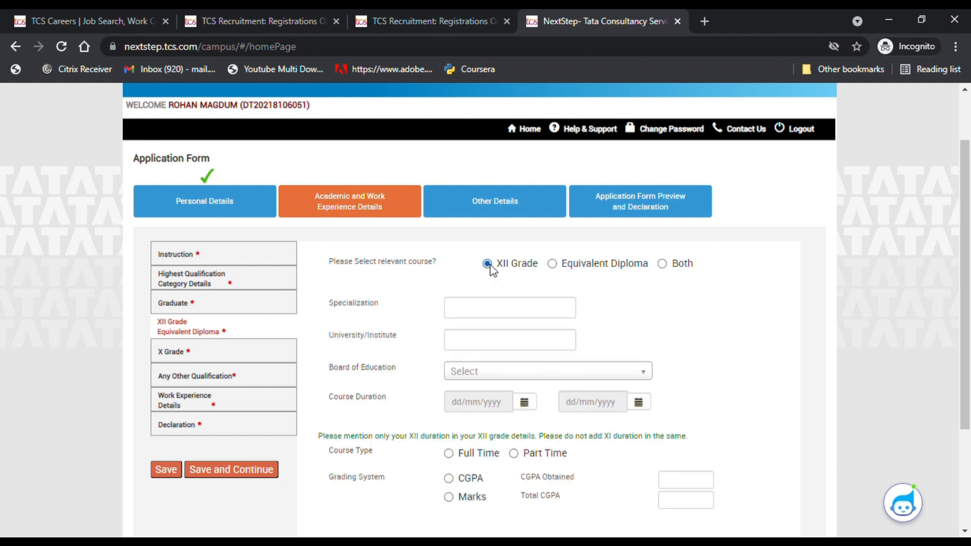
{"action": "left_click", "coordinate": [556, 265]}
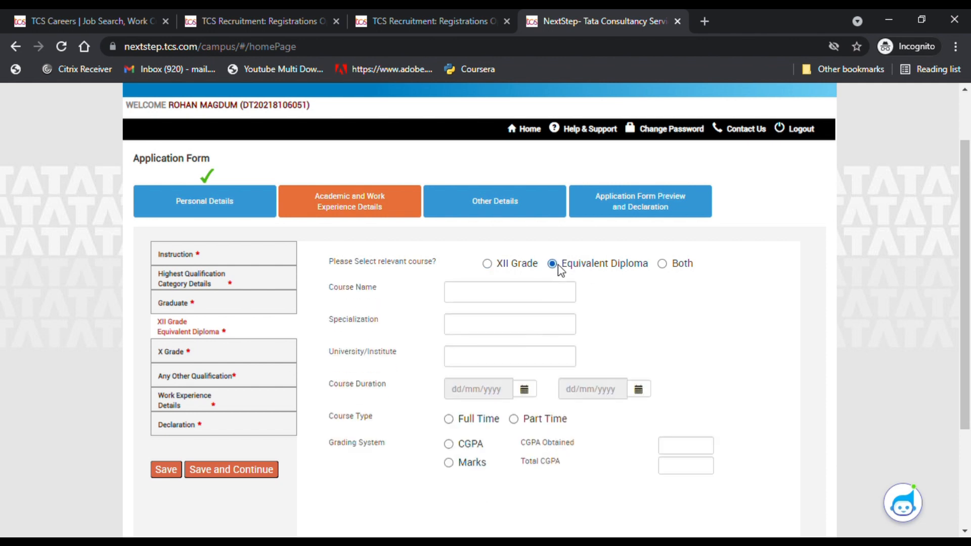
{"action": "left_click", "coordinate": [663, 264]}
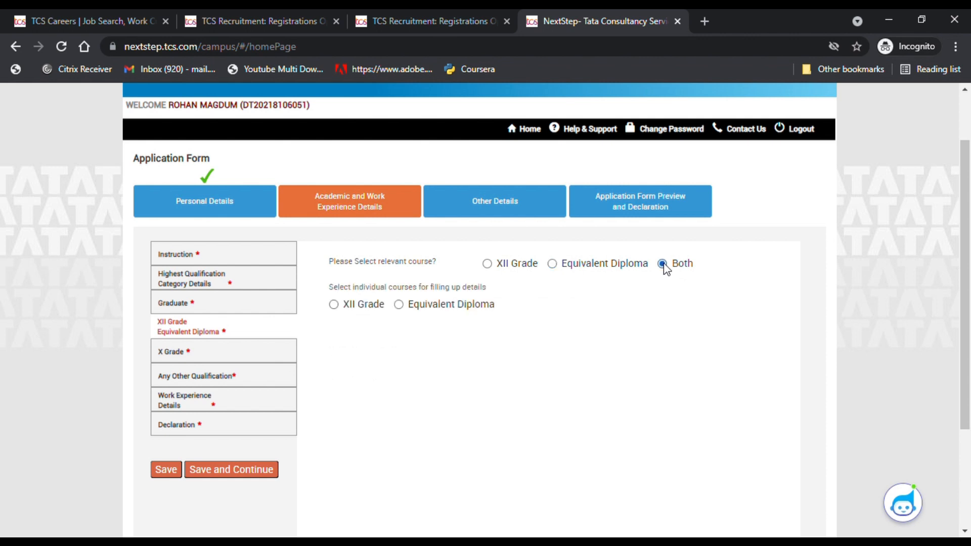
{"action": "left_click", "coordinate": [488, 264]}
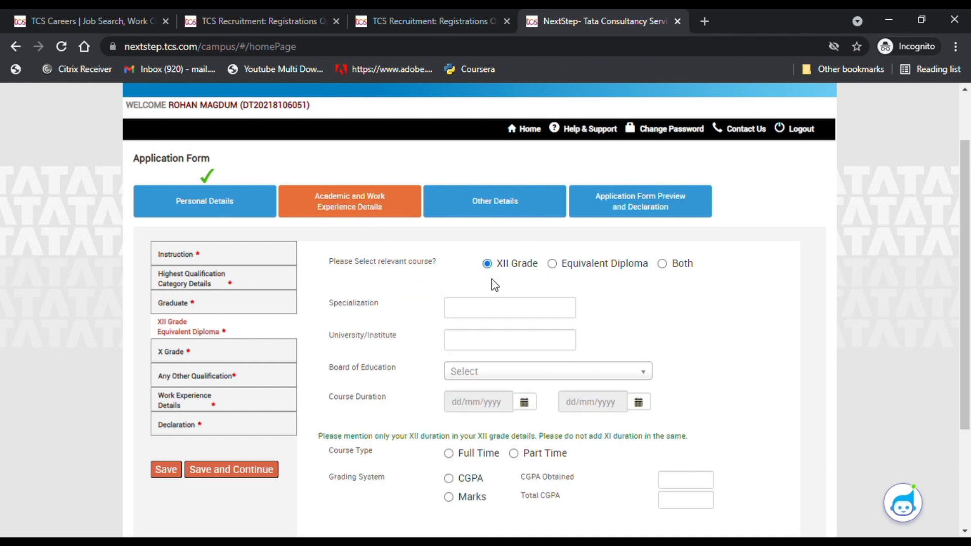
- Enter Science as the XII specialization
{"action": "left_click", "coordinate": [469, 311]}
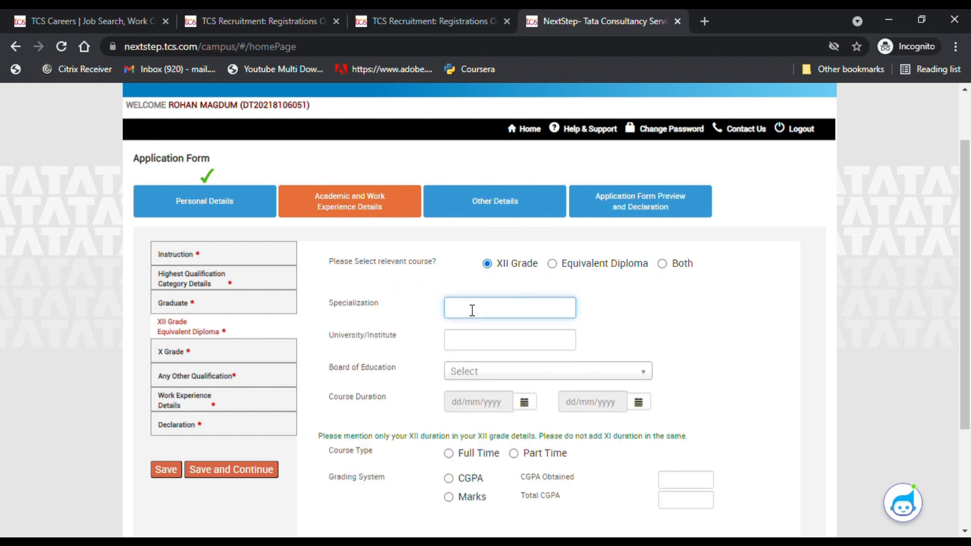
{"action": "type", "text": "Science"}
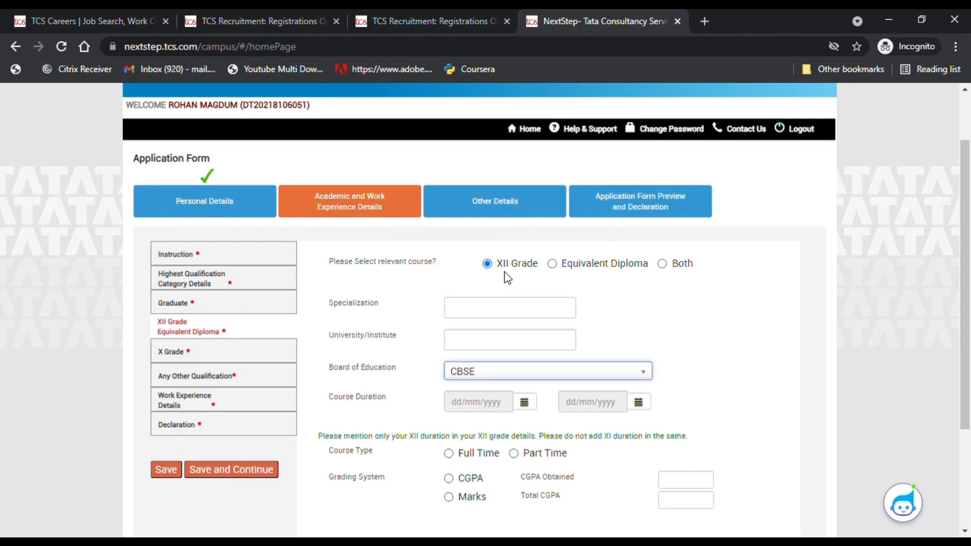
{"action": "left_click", "coordinate": [486, 307]}
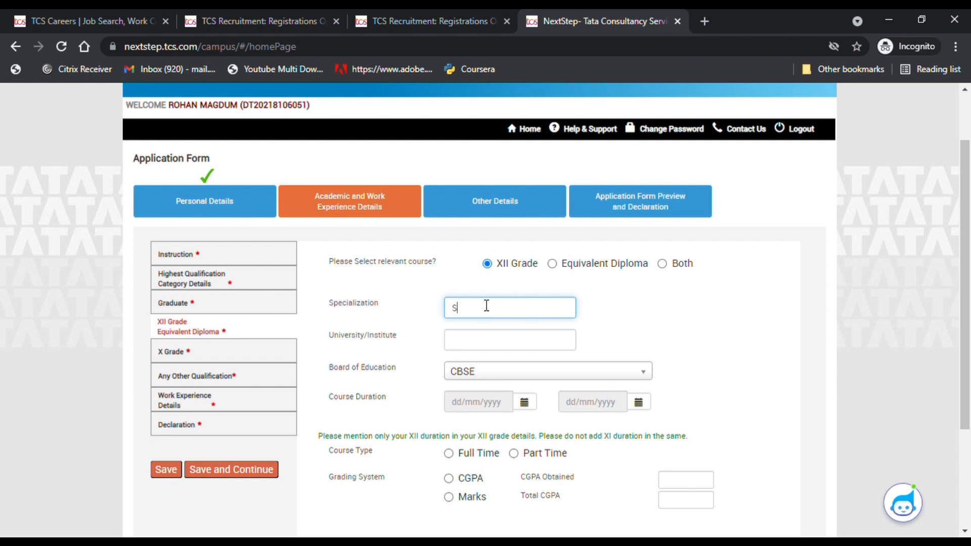
{"action": "type", "text": "Scienc"}
{"action": "type", "text": "r"}
{"action": "type", "text": "e"}
{"action": "left_click", "coordinate": [498, 349]}
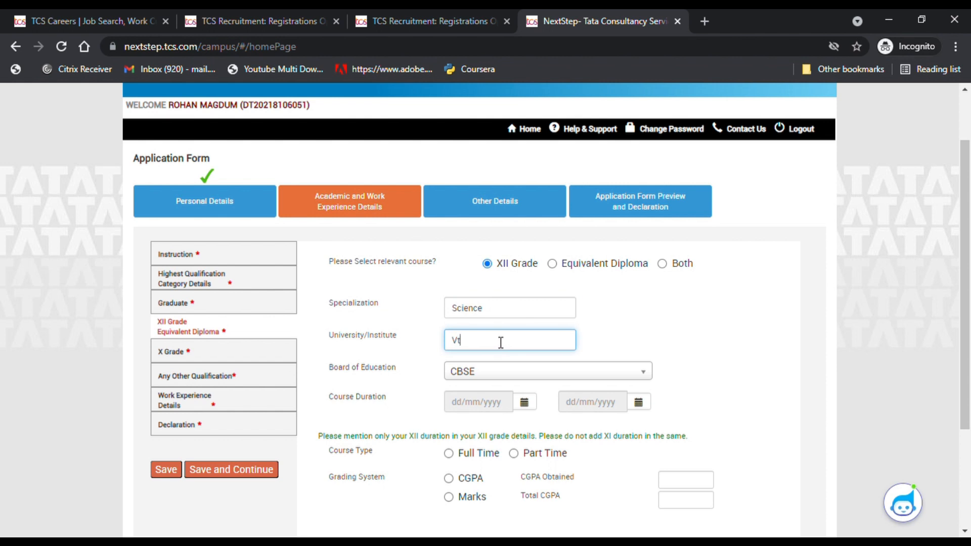
{"action": "scroll", "coordinate": [500, 369], "scroll_direction": "down", "scroll_amount": 1}
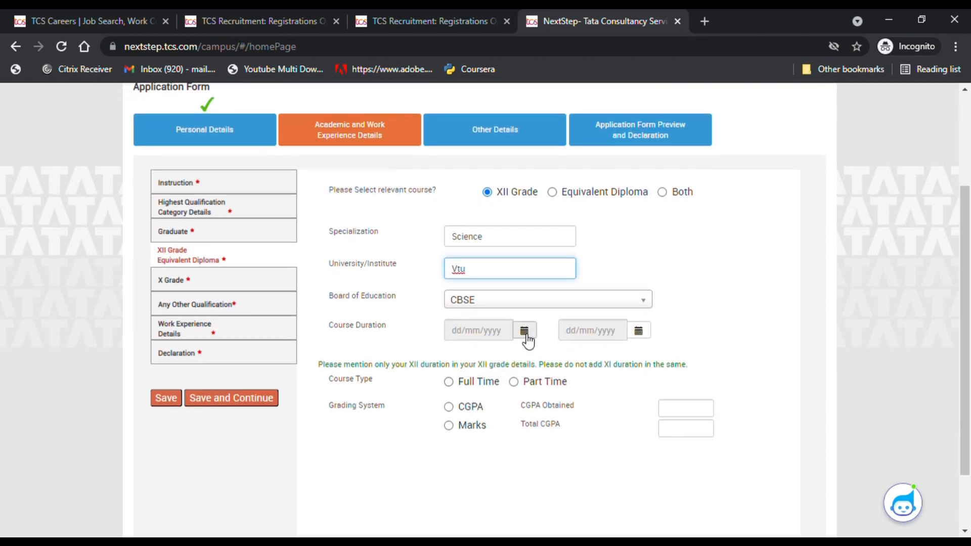
- Set the XII course duration from 01/05/2017 to 10/05/2018
{"action": "left_click", "coordinate": [525, 331]}
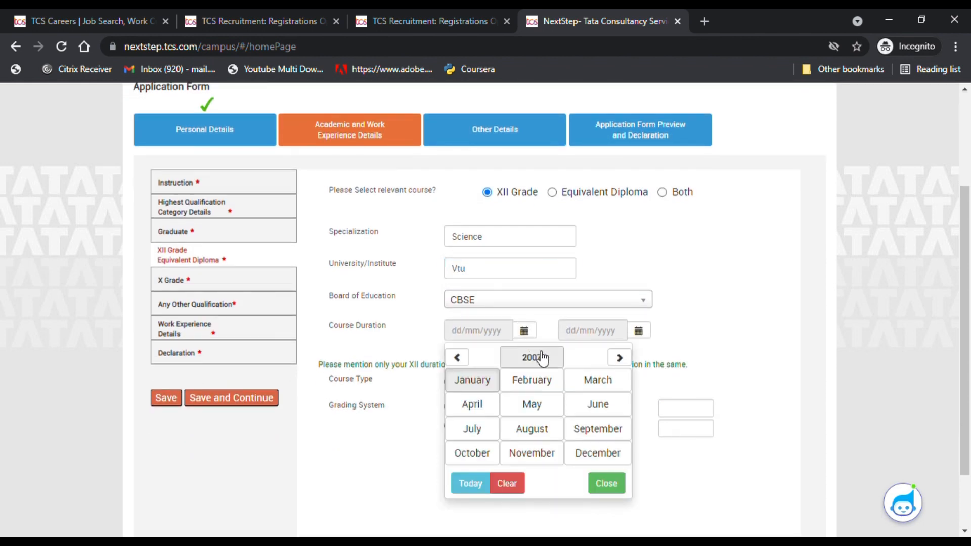
{"action": "left_click", "coordinate": [528, 363]}
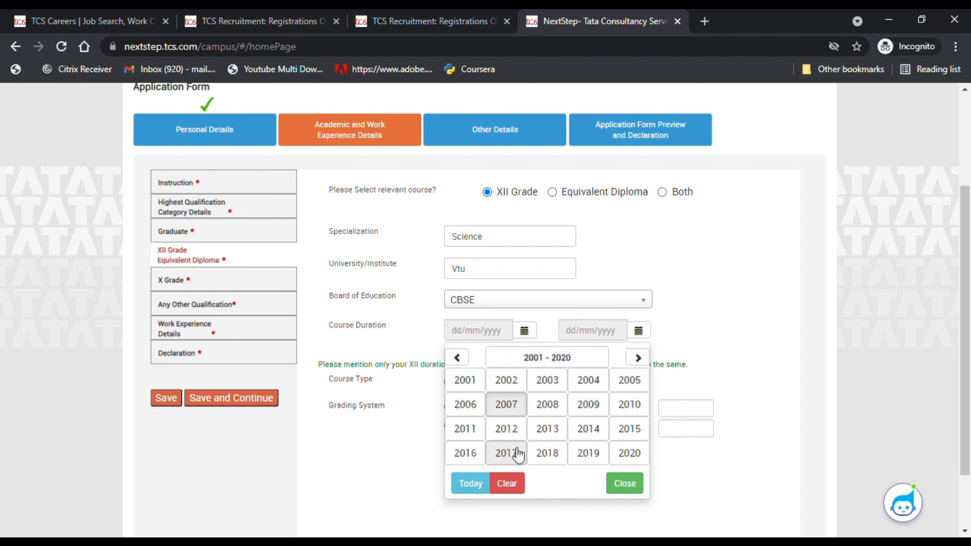
{"action": "left_click", "coordinate": [510, 452]}
{"action": "left_click", "coordinate": [541, 407]}
{"action": "left_click", "coordinate": [482, 392]}
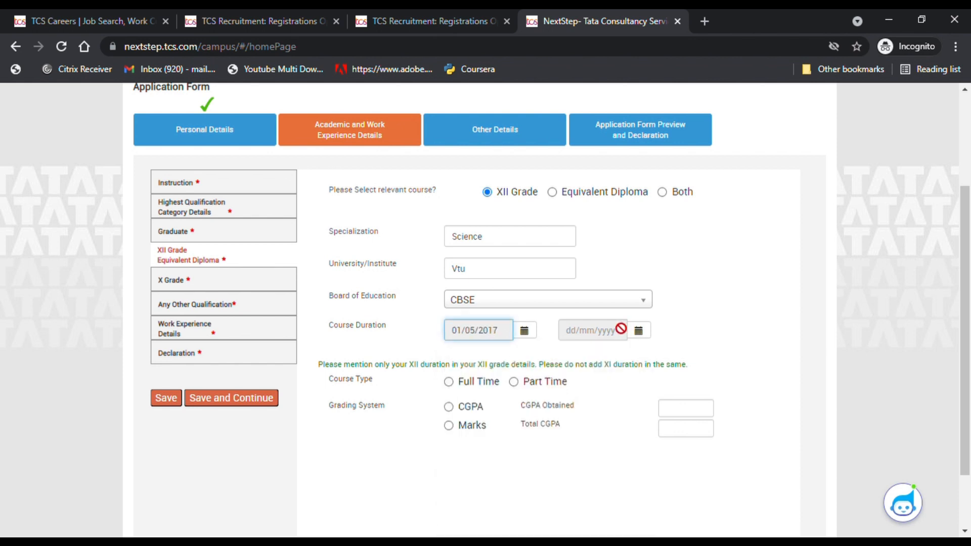
{"action": "left_click", "coordinate": [638, 331]}
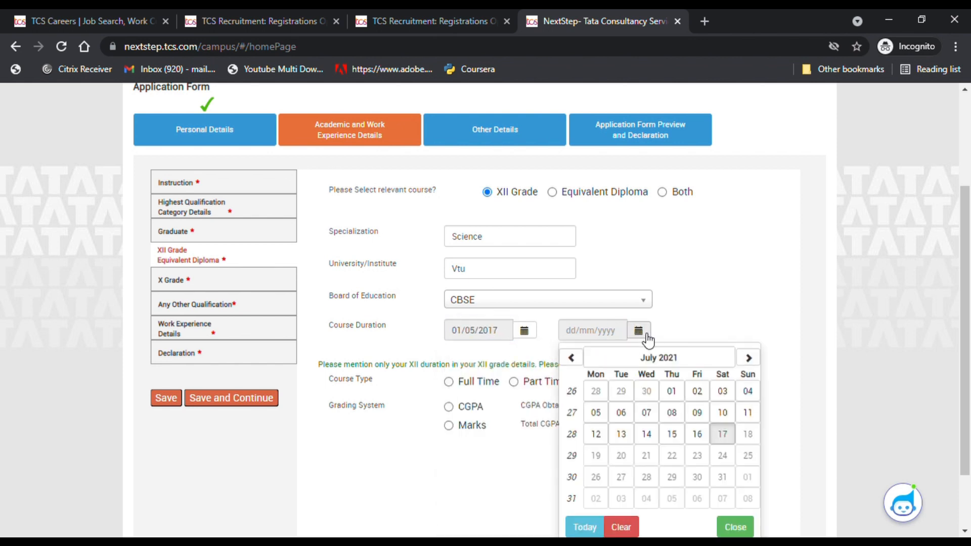
{"action": "left_click", "coordinate": [663, 358]}
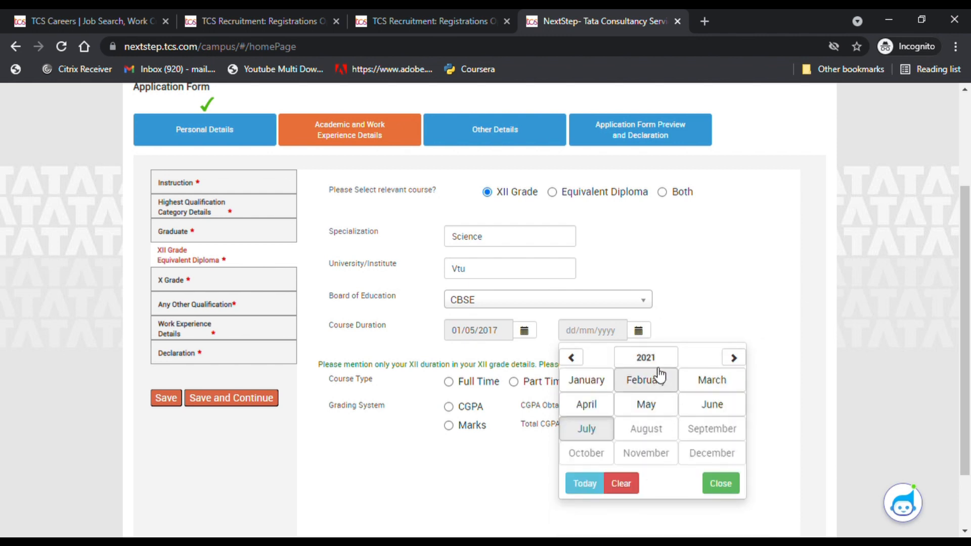
{"action": "double_click", "coordinate": [572, 359]}
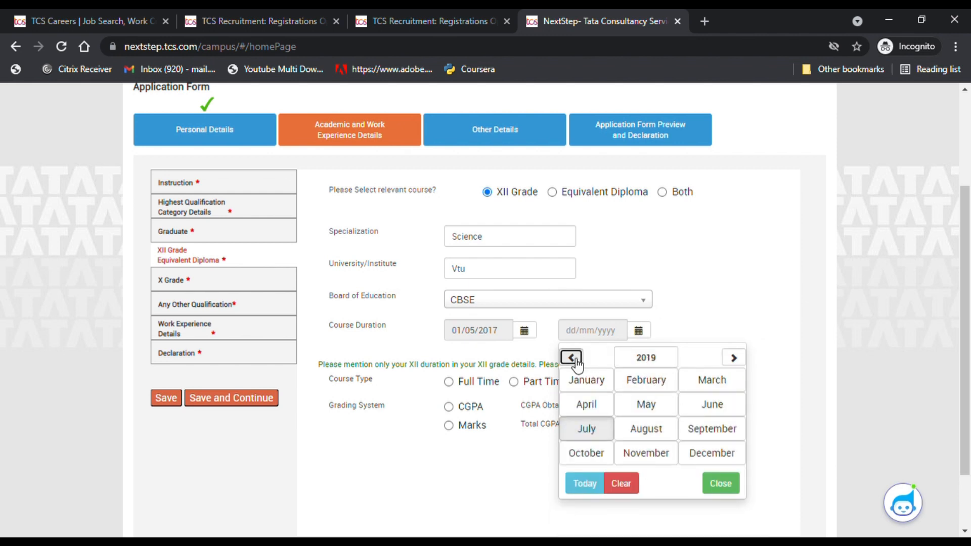
{"action": "left_click", "coordinate": [647, 405]}
{"action": "left_click", "coordinate": [671, 413]}
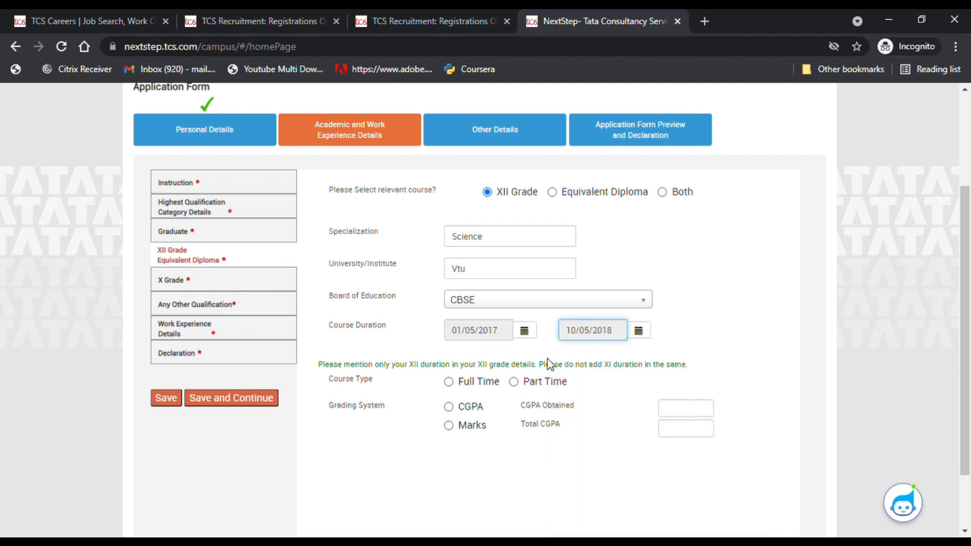
- Mark XII as Full Time with 800 of 900 marks, and save
{"action": "scroll", "coordinate": [546, 364], "scroll_direction": "down", "scroll_amount": 2}
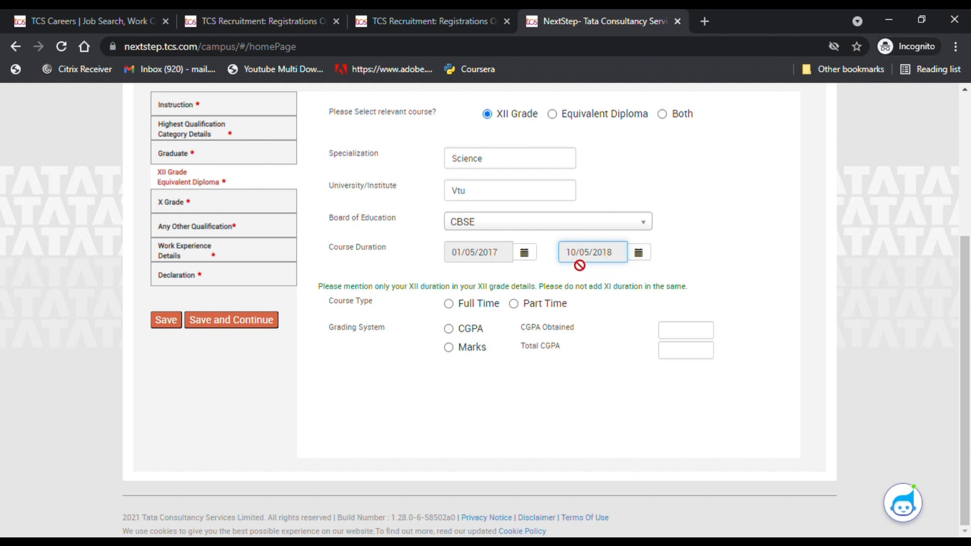
{"action": "left_click", "coordinate": [467, 305]}
{"action": "left_click", "coordinate": [466, 348]}
{"action": "left_click", "coordinate": [689, 335]}
{"action": "type", "text": "800"}
{"action": "left_click", "coordinate": [699, 354]}
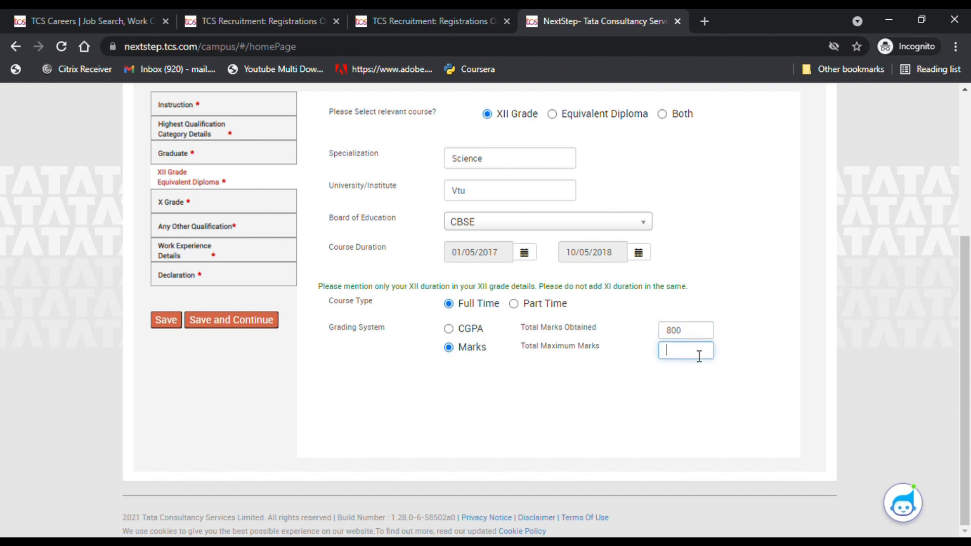
{"action": "type", "text": "900"}
{"action": "left_click", "coordinate": [273, 325]}
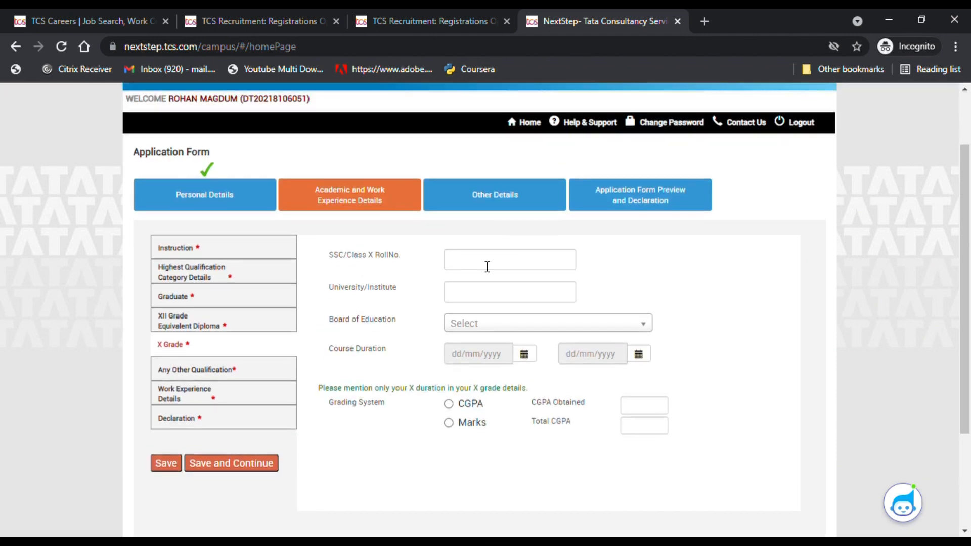
- Enter the Class X roll number, Vtu as institute, and CBSE as board
{"action": "left_click", "coordinate": [485, 267]}
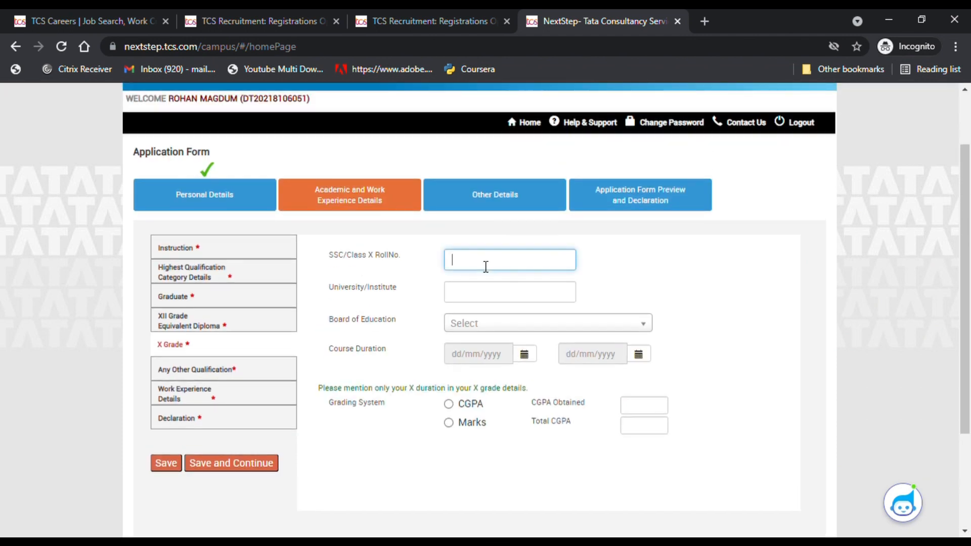
{"action": "left_click", "coordinate": [495, 292]}
{"action": "type", "text": "Vtu"}
{"action": "left_click", "coordinate": [487, 323]}
{"action": "left_click", "coordinate": [480, 378]}
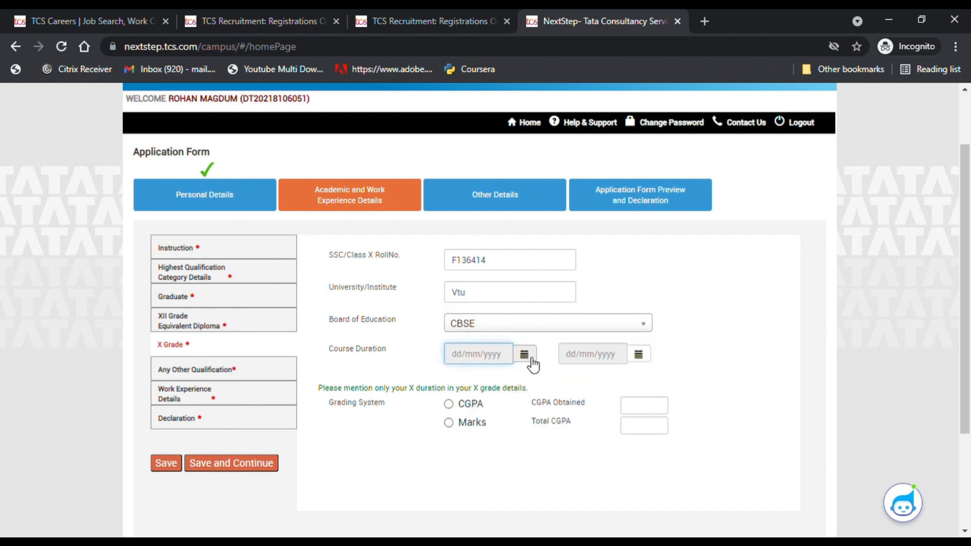
- Set the Class X course duration from 01/05/2015 to 06/05/2016
{"action": "left_click", "coordinate": [528, 360]}
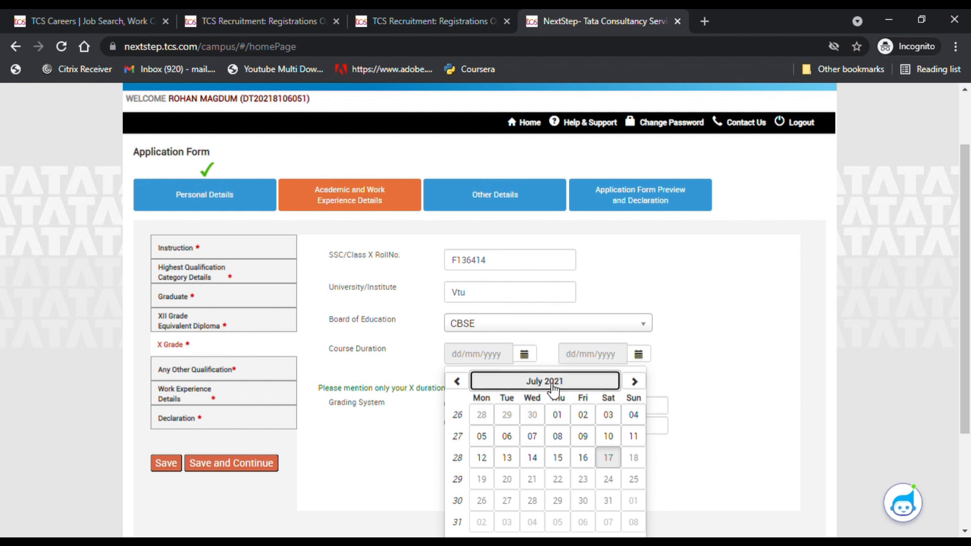
{"action": "left_click", "coordinate": [554, 385]}
{"action": "left_click", "coordinate": [456, 381]}
{"action": "left_click", "coordinate": [457, 381]}
{"action": "left_click", "coordinate": [456, 381]}
{"action": "left_click", "coordinate": [456, 381]}
{"action": "left_click", "coordinate": [531, 428]}
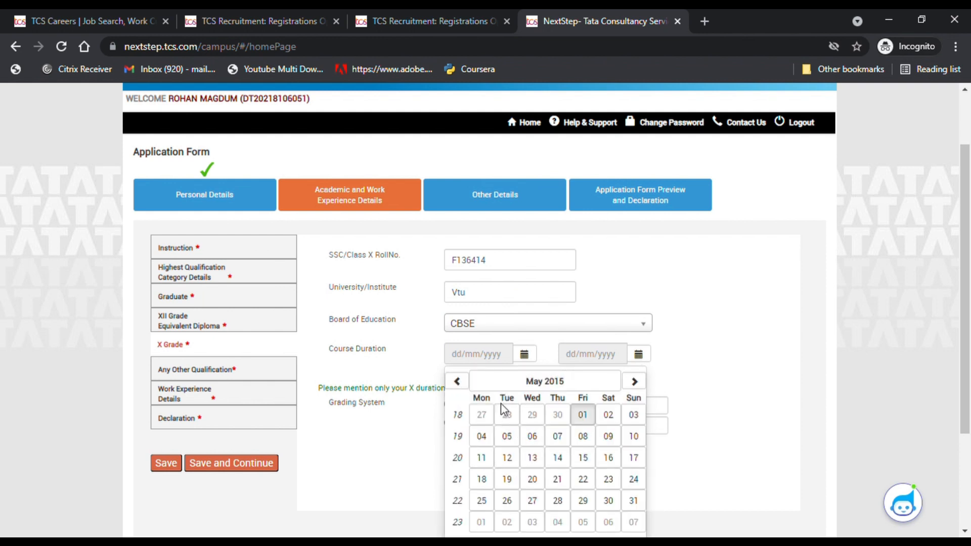
{"action": "left_click", "coordinate": [583, 415]}
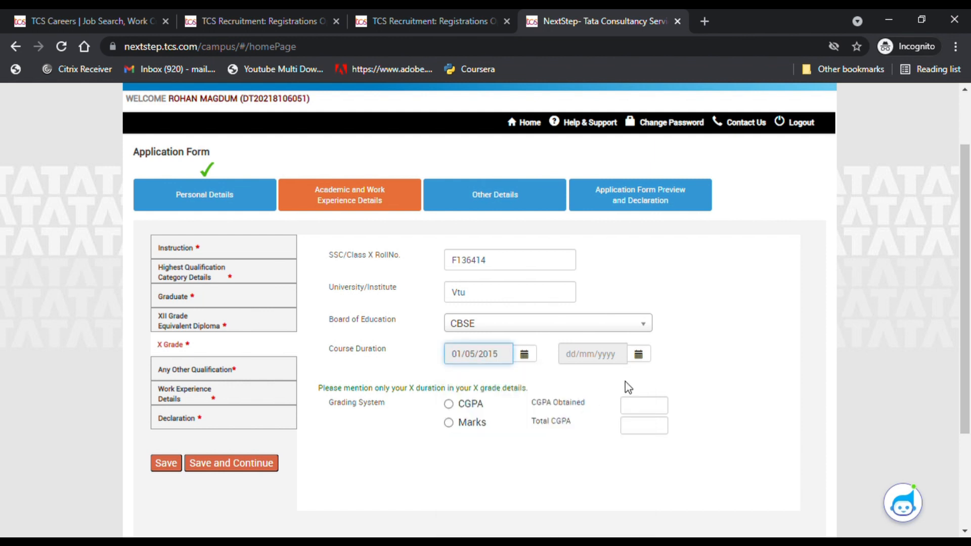
{"action": "left_click", "coordinate": [637, 355]}
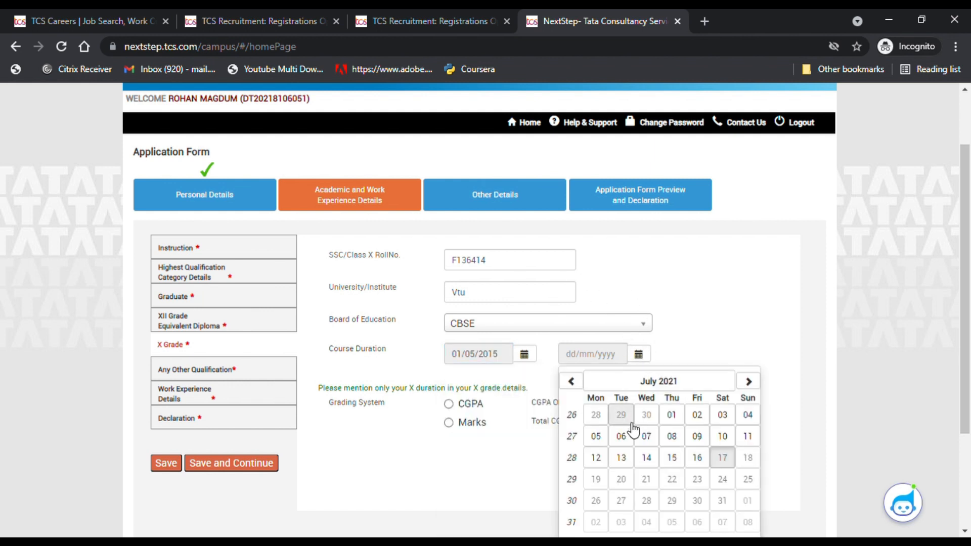
{"action": "left_click", "coordinate": [655, 381]}
{"action": "left_click", "coordinate": [571, 381]}
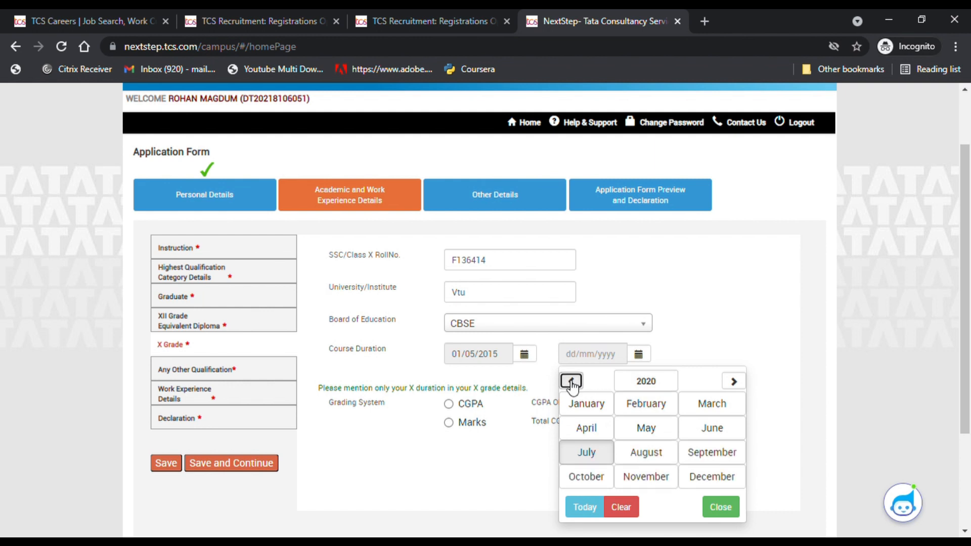
{"action": "left_click", "coordinate": [571, 381]}
{"action": "left_click", "coordinate": [571, 382]}
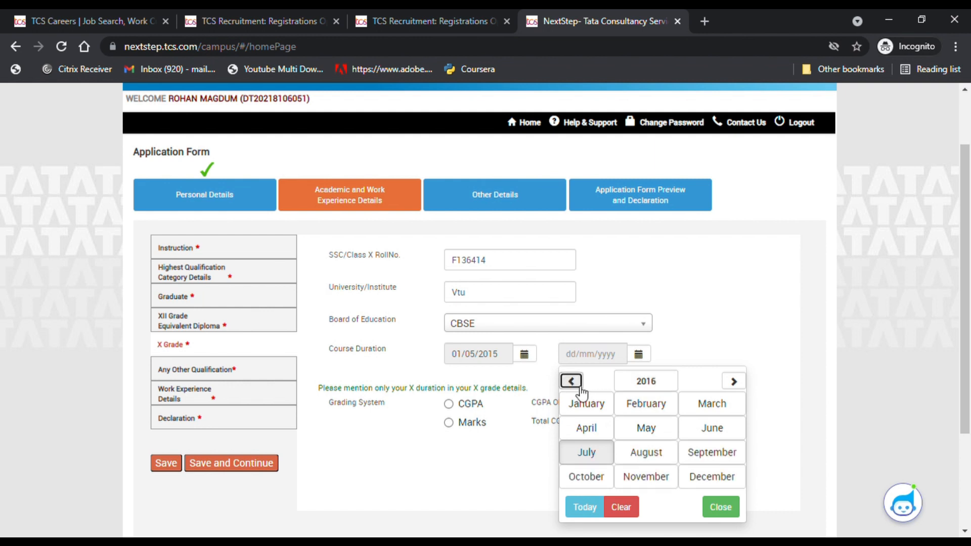
{"action": "left_click", "coordinate": [647, 428]}
{"action": "left_click", "coordinate": [697, 437]}
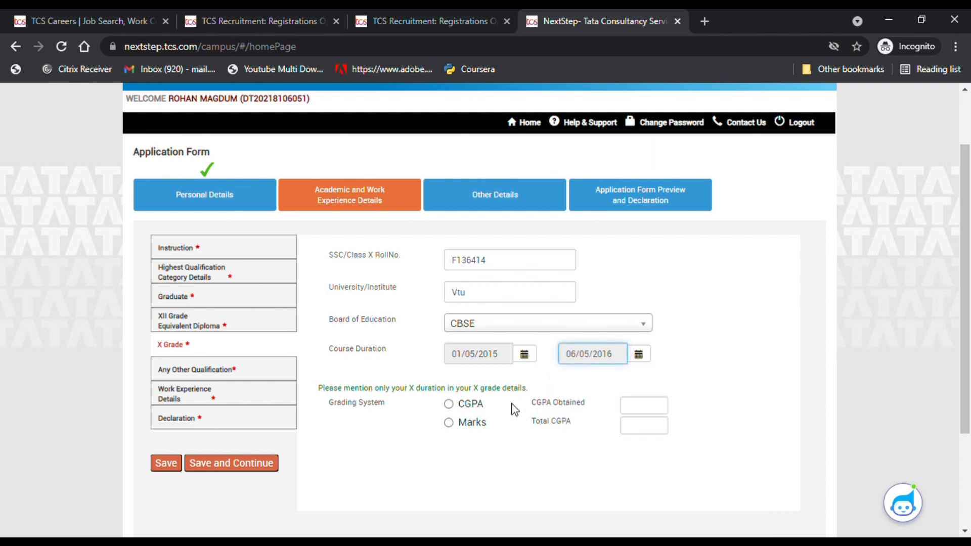
- Grade Class X by marks, 900 out of 950, and save
{"action": "left_click", "coordinate": [476, 423]}
{"action": "left_click", "coordinate": [687, 407]}
{"action": "type", "text": "900"}
{"action": "left_click", "coordinate": [679, 428]}
{"action": "type", "text": "950"}
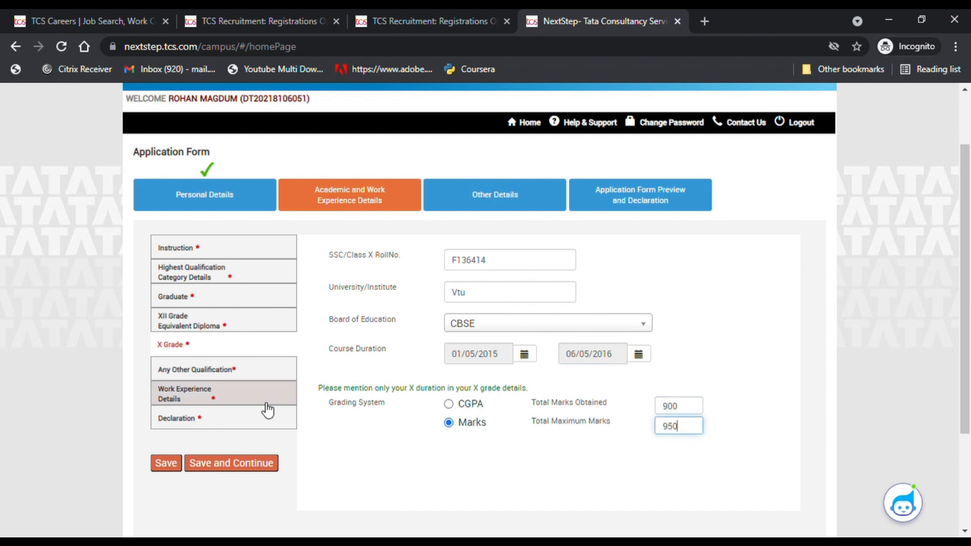
{"action": "left_click", "coordinate": [259, 464]}
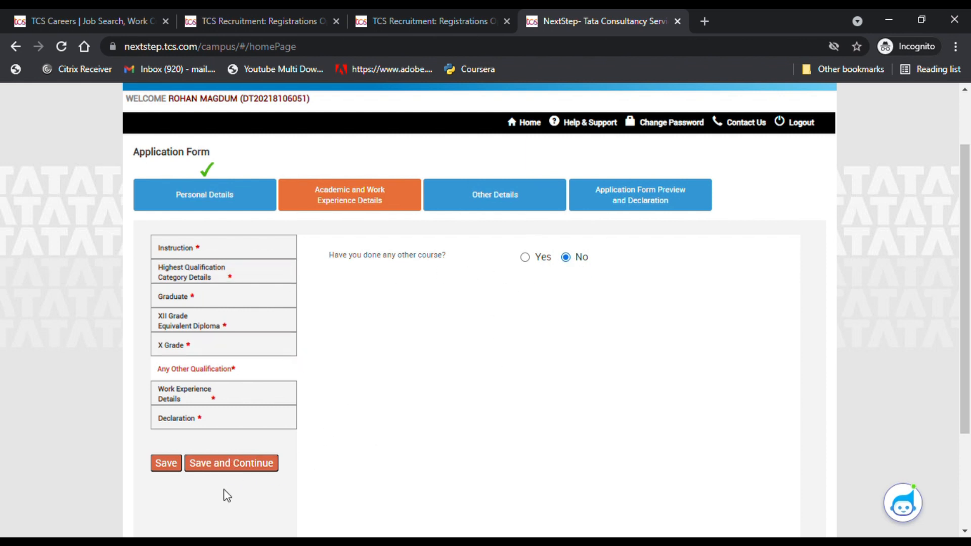
- Answer No to relevant work experience and continue to the Declaration section
{"action": "left_click", "coordinate": [258, 465]}
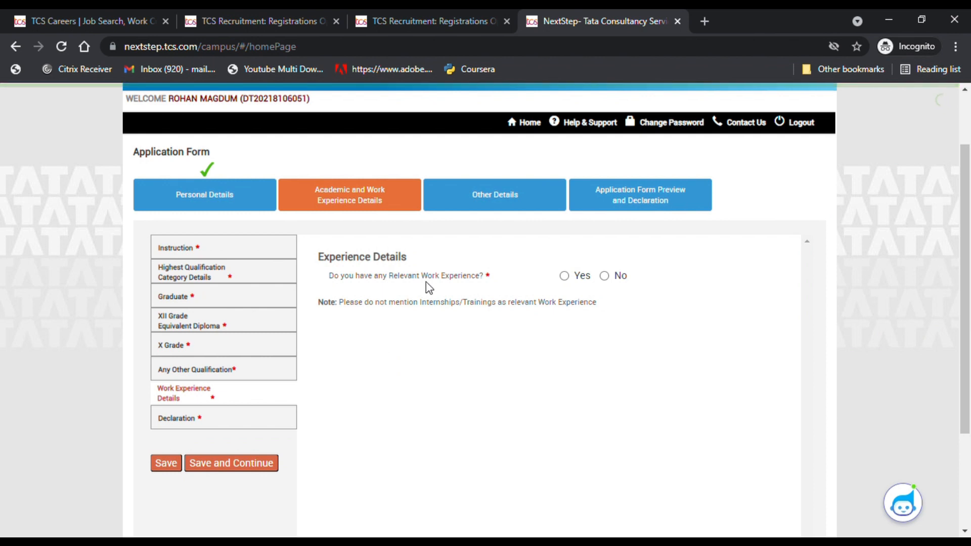
{"action": "left_click", "coordinate": [605, 275]}
{"action": "scroll", "coordinate": [246, 393], "scroll_direction": "down", "scroll_amount": 3}
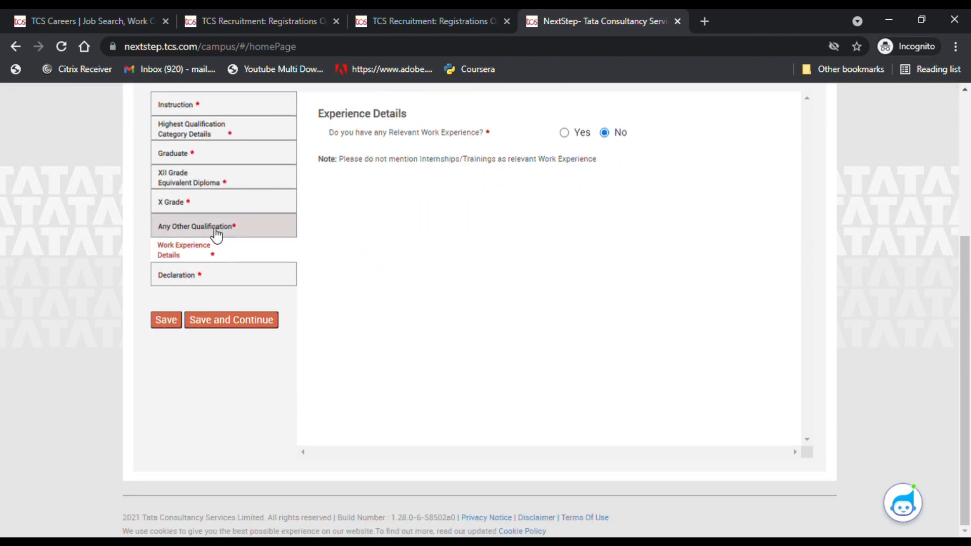
{"action": "left_click", "coordinate": [235, 322]}
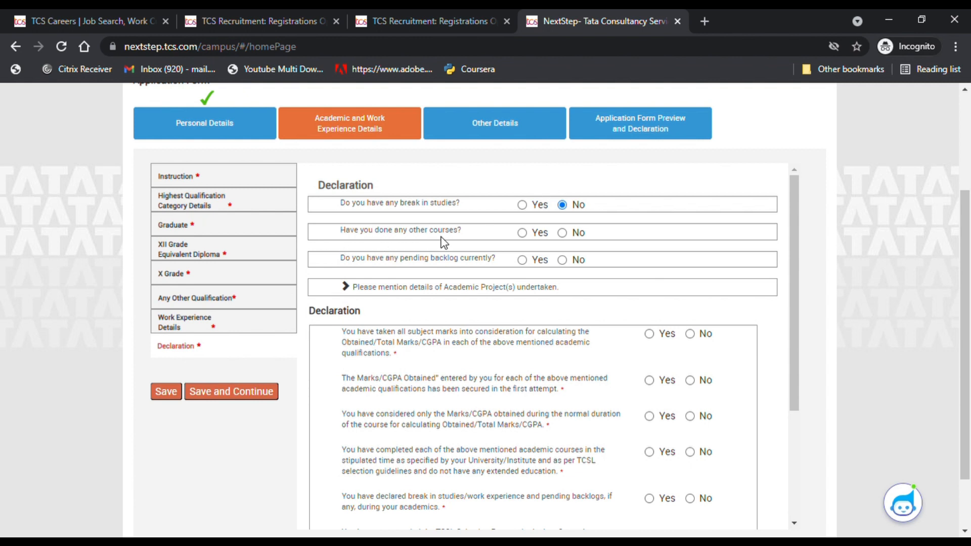
- Answer No to other courses and enter AI as the academic project
{"action": "left_click", "coordinate": [567, 234]}
{"action": "scroll", "coordinate": [379, 285], "scroll_direction": "down", "scroll_amount": 1}
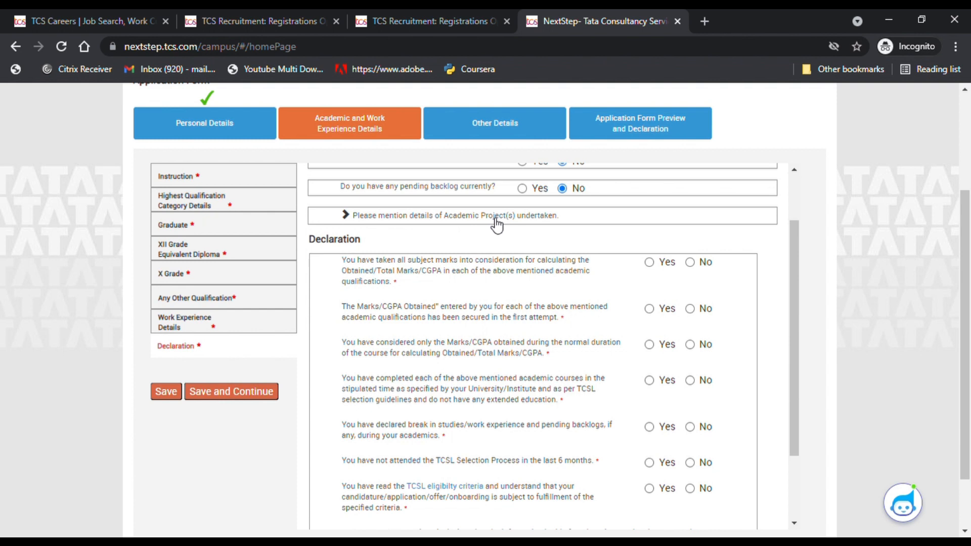
{"action": "left_click", "coordinate": [533, 221]}
{"action": "left_click", "coordinate": [529, 240]}
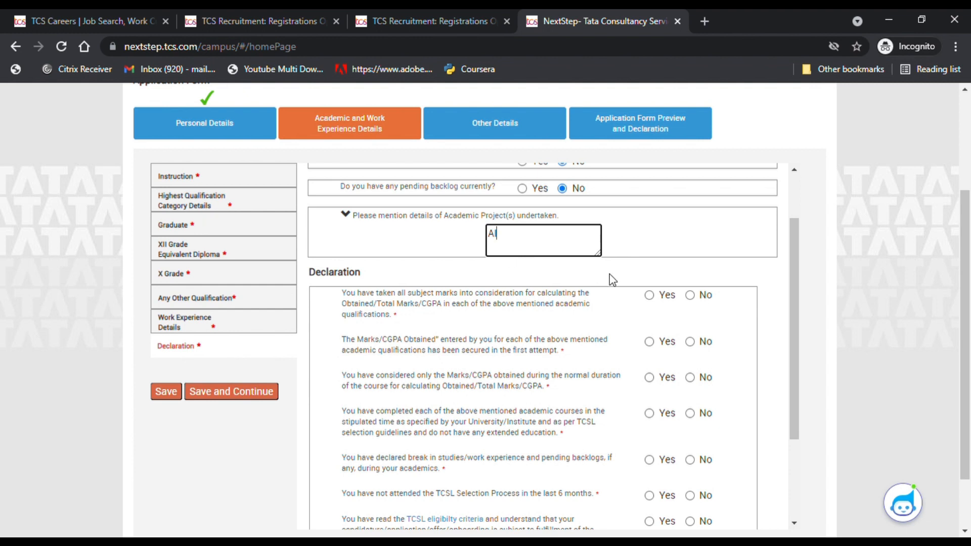
{"action": "scroll", "coordinate": [349, 311], "scroll_direction": "down", "scroll_amount": 1}
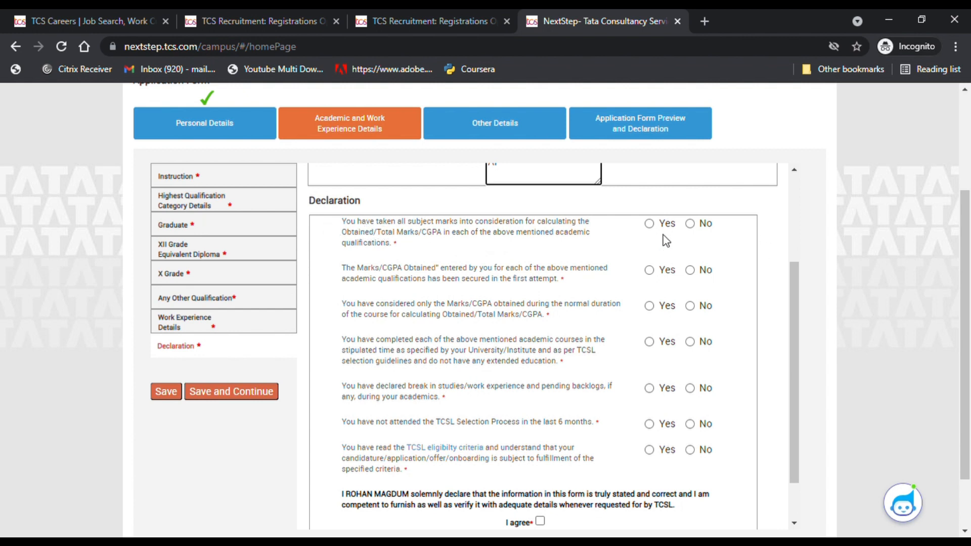
- Answer Yes to the first declaration statement and to marks secured in the first attempt
{"action": "left_click", "coordinate": [652, 224]}
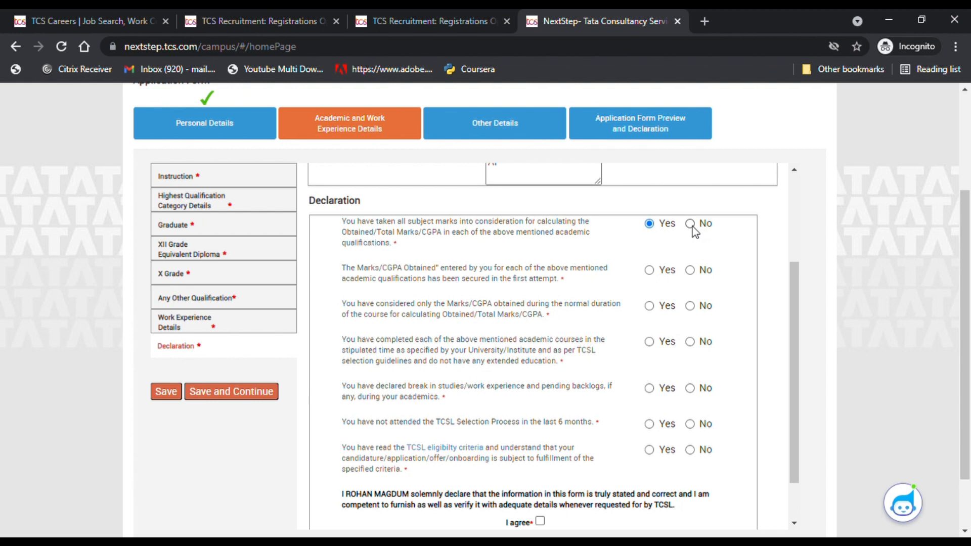
{"action": "left_click", "coordinate": [691, 225]}
{"action": "left_click", "coordinate": [648, 223]}
{"action": "scroll", "coordinate": [657, 243], "scroll_direction": "up", "scroll_amount": 2}
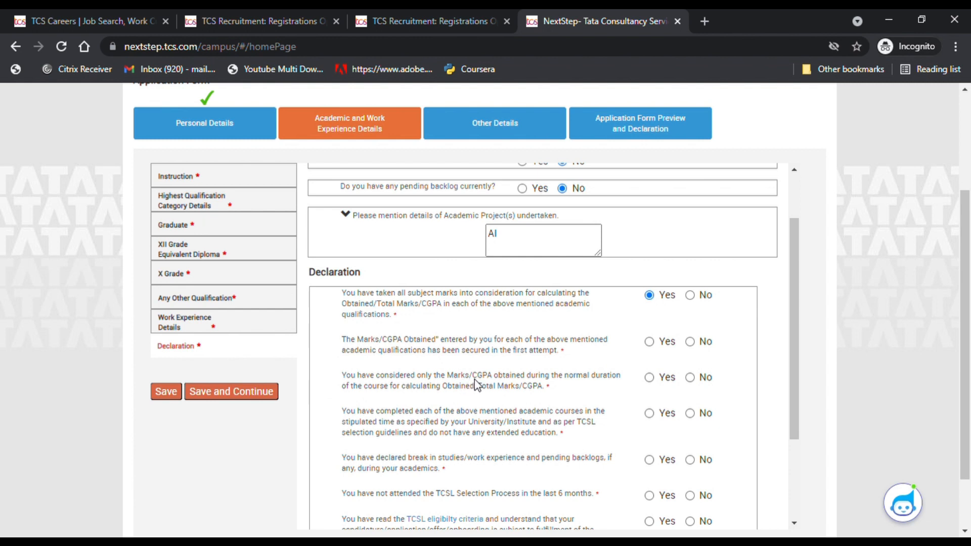
{"action": "left_click", "coordinate": [660, 345]}
{"action": "scroll", "coordinate": [379, 376], "scroll_direction": "down", "scroll_amount": 1}
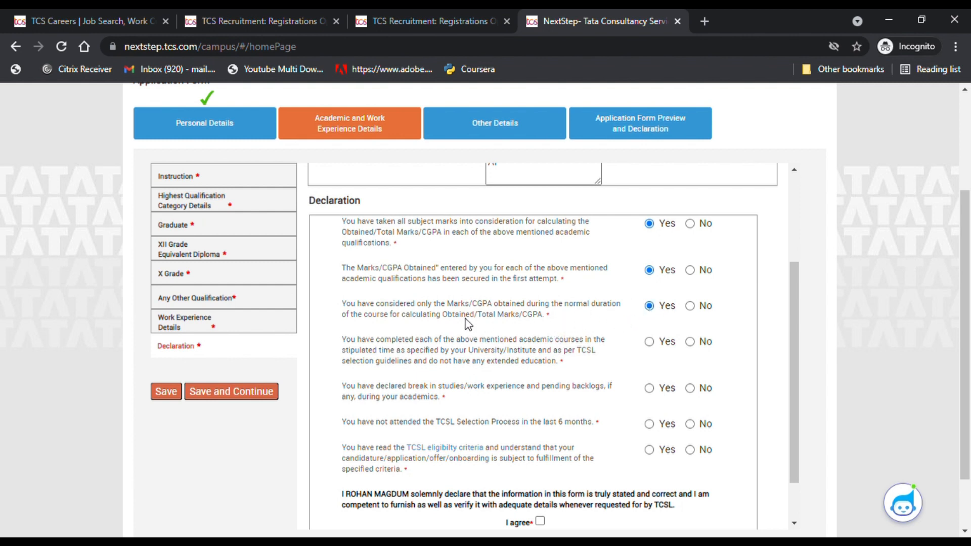
{"action": "scroll", "coordinate": [431, 354], "scroll_direction": "down", "scroll_amount": 1}
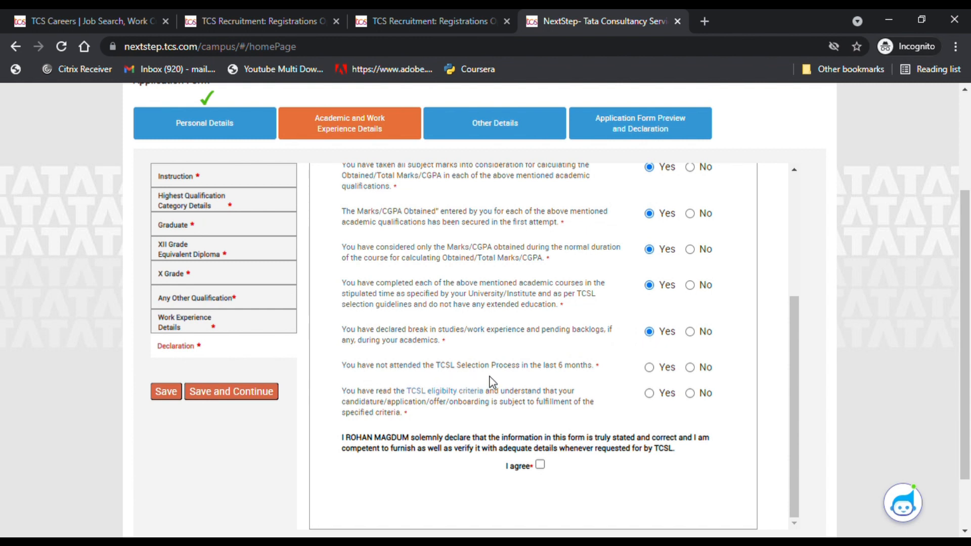
- Answer Yes to the remaining declarations, agree to the solemn declaration, and save
{"action": "left_click", "coordinate": [649, 367]}
{"action": "scroll", "coordinate": [427, 334], "scroll_direction": "up", "scroll_amount": 1}
{"action": "scroll", "coordinate": [428, 334], "scroll_direction": "up", "scroll_amount": 1}
{"action": "scroll", "coordinate": [427, 333], "scroll_direction": "down", "scroll_amount": 4}
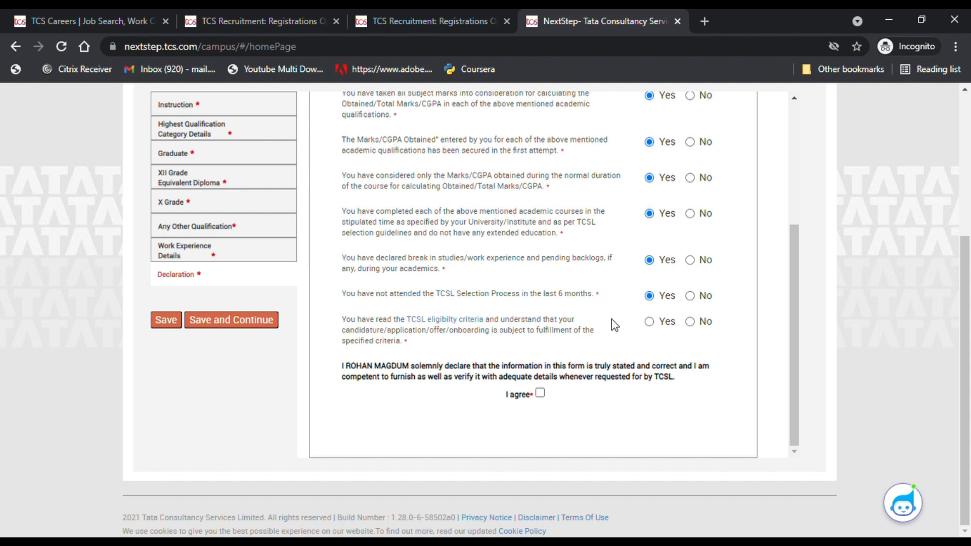
{"action": "left_click", "coordinate": [657, 324]}
{"action": "left_click", "coordinate": [540, 395]}
{"action": "left_click", "coordinate": [245, 321]}
- Set the nationality to India
{"action": "scroll", "coordinate": [364, 348], "scroll_direction": "up", "scroll_amount": 2}
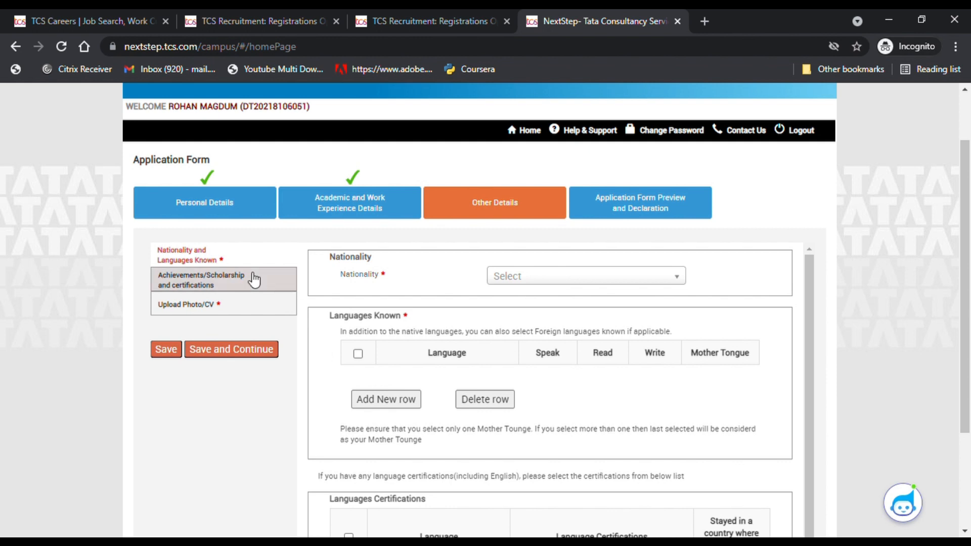
{"action": "left_click", "coordinate": [551, 285]}
{"action": "left_click", "coordinate": [528, 317]}
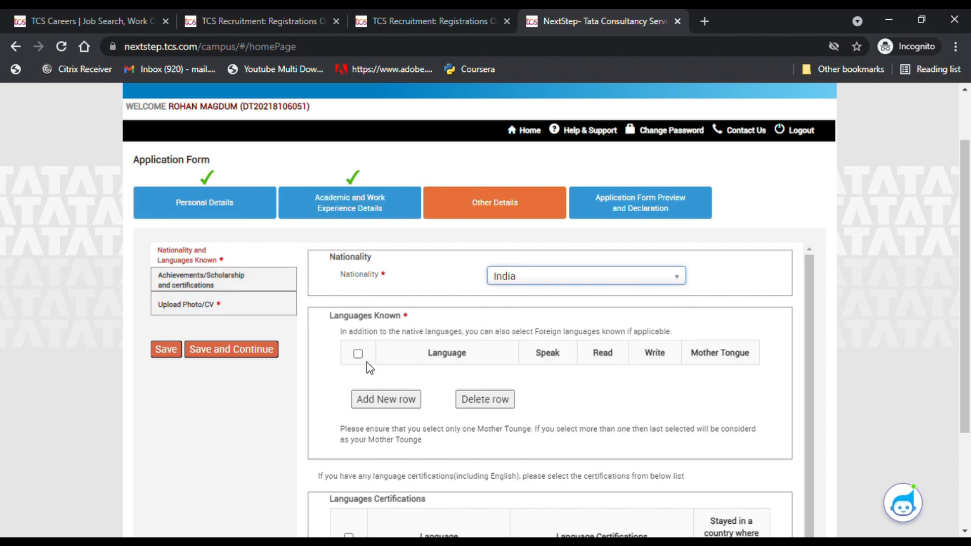
- Add English as a known language with Speak, Read, Write and Mother Tongue ticked
{"action": "left_click", "coordinate": [379, 401]}
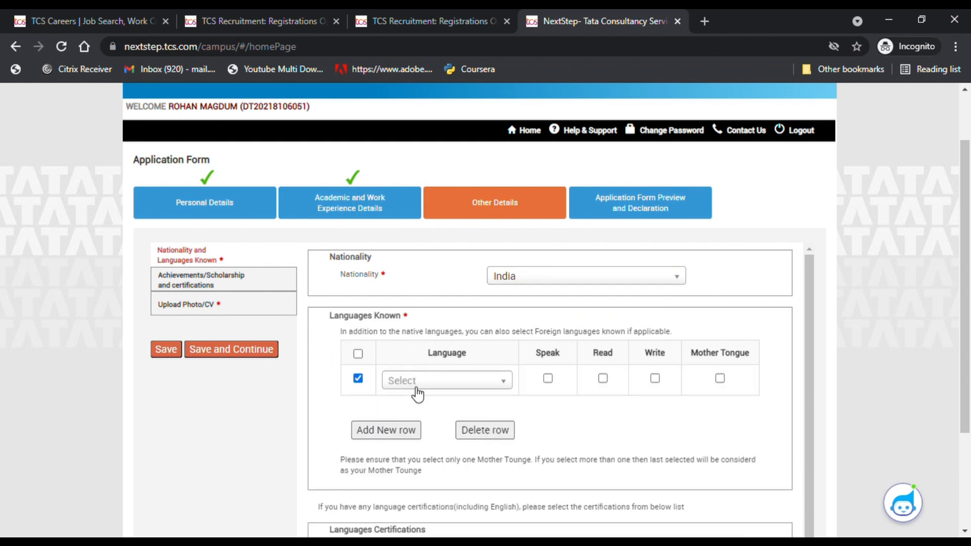
{"action": "left_click", "coordinate": [458, 387]}
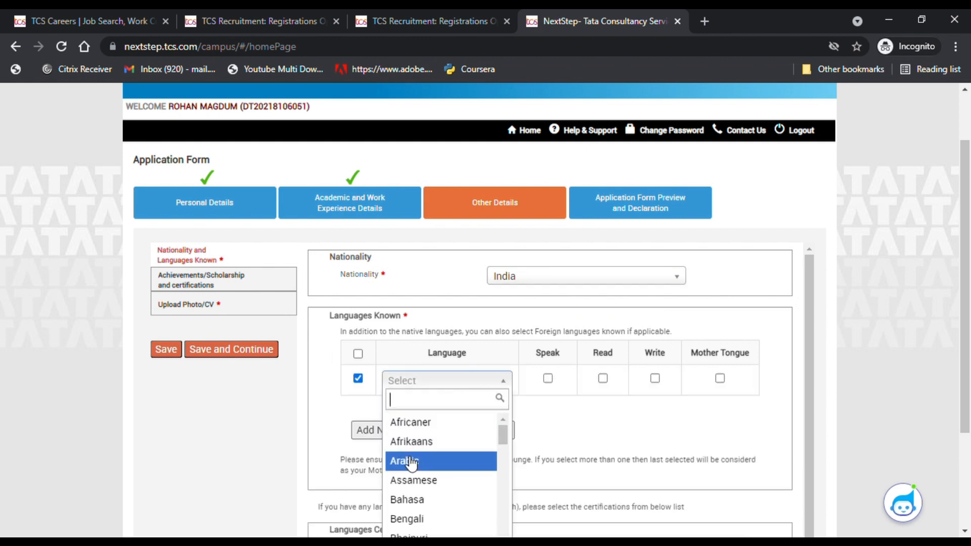
{"action": "type", "text": "eng"}
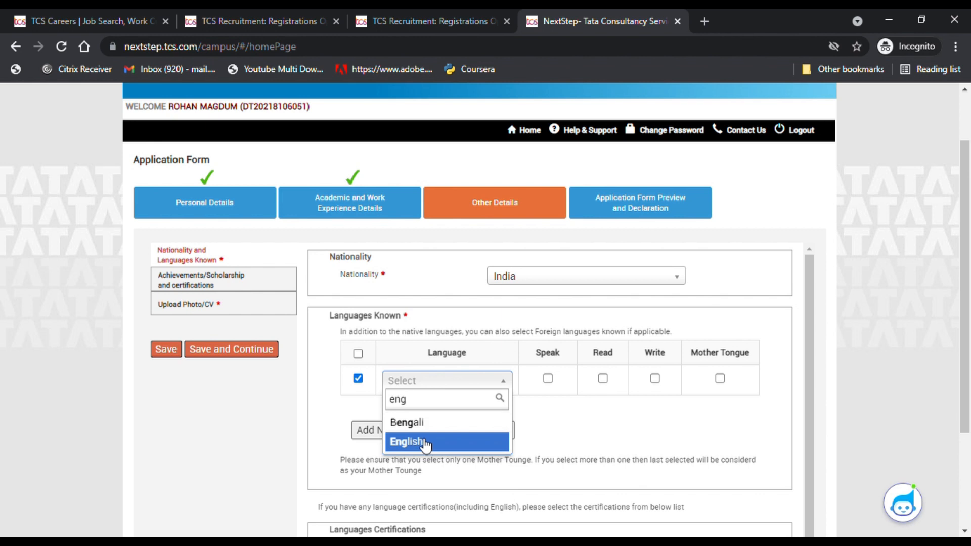
{"action": "left_click", "coordinate": [424, 442]}
{"action": "left_click", "coordinate": [548, 378]}
{"action": "left_click", "coordinate": [602, 378]}
{"action": "left_click", "coordinate": [655, 378]}
{"action": "left_click", "coordinate": [719, 378]}
{"action": "scroll", "coordinate": [400, 387], "scroll_direction": "down", "scroll_amount": 1}
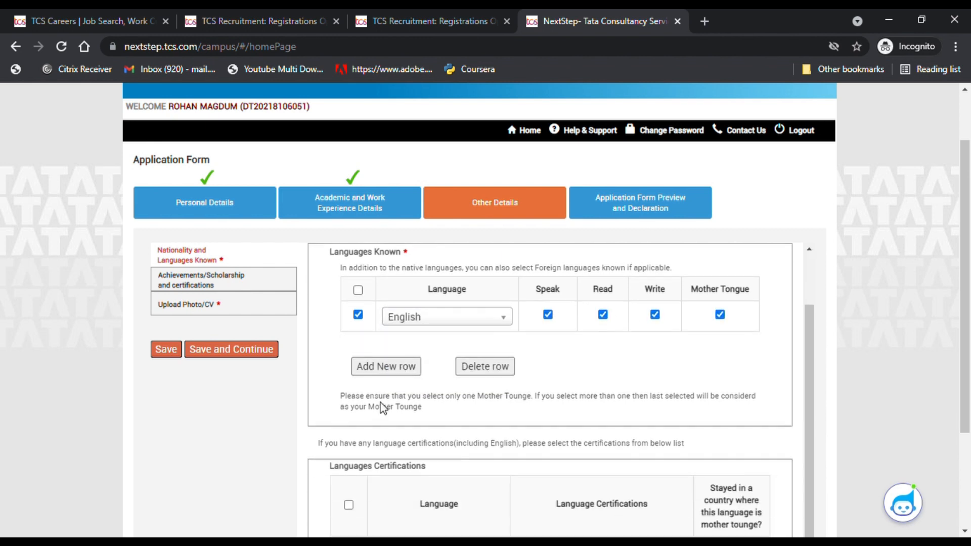
{"action": "scroll", "coordinate": [382, 407], "scroll_direction": "down", "scroll_amount": 1}
{"action": "scroll", "coordinate": [423, 357], "scroll_direction": "down", "scroll_amount": 1}
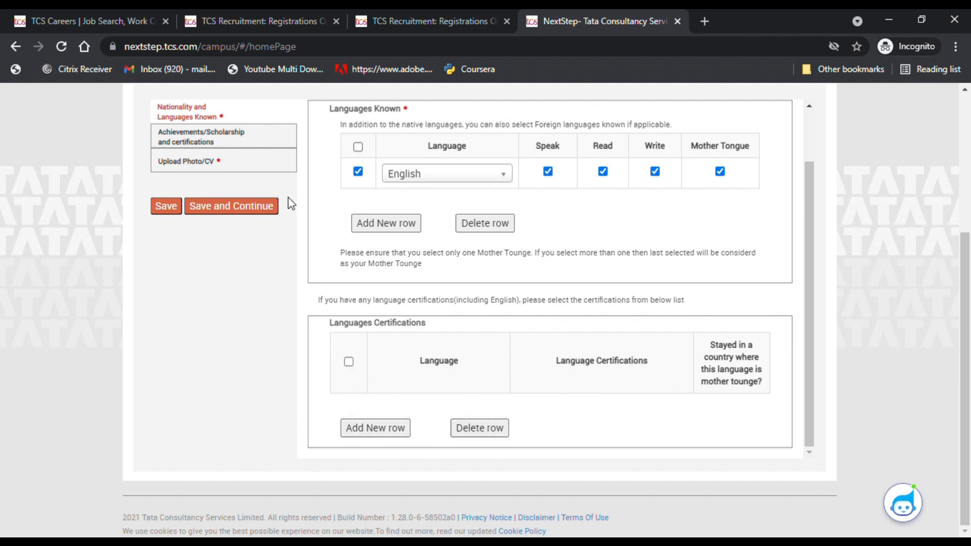
{"action": "scroll", "coordinate": [251, 253], "scroll_direction": "up", "scroll_amount": 3}
- Save the languages and continue past Achievements to the Photo/CV section
{"action": "left_click", "coordinate": [245, 354]}
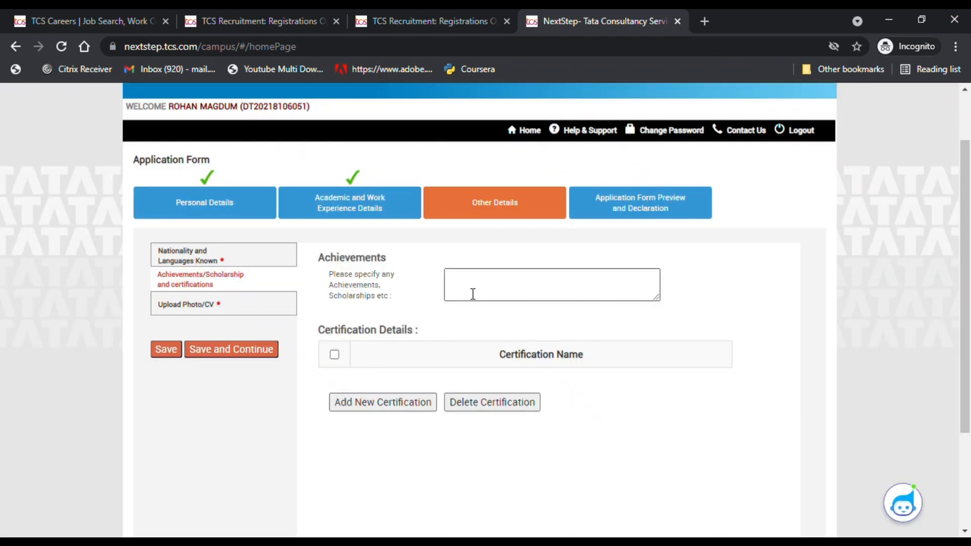
{"action": "left_click", "coordinate": [471, 294]}
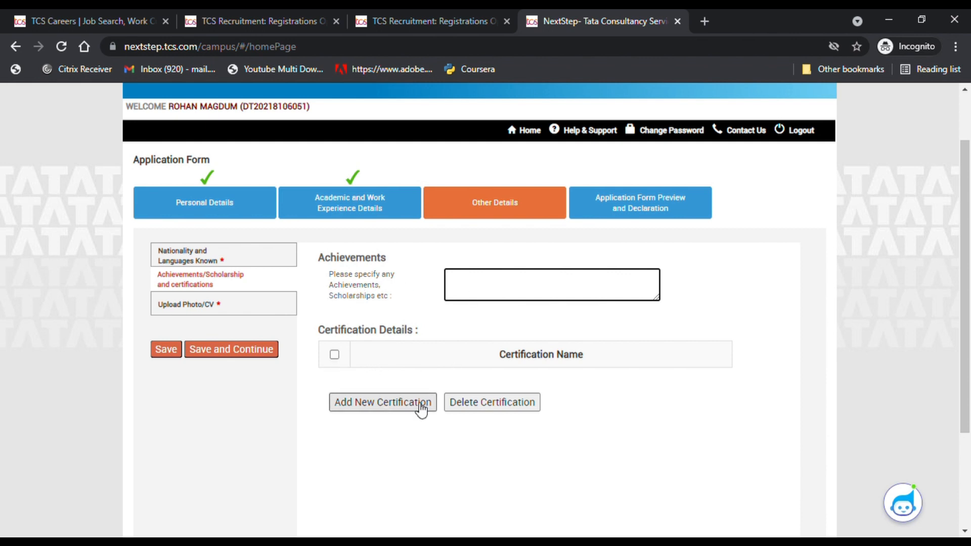
{"action": "left_click", "coordinate": [265, 355]}
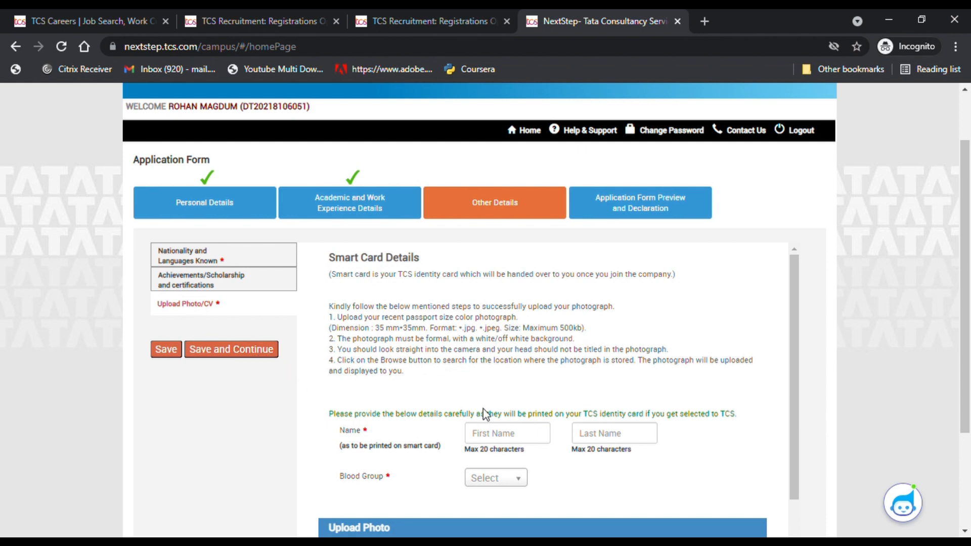
- Enter the cardholder's first and last name for the smart card and choose blood group B+
{"action": "scroll", "coordinate": [484, 414], "scroll_direction": "down", "scroll_amount": 2}
{"action": "left_click", "coordinate": [511, 369]}
{"action": "type", "text": "Rohan"}
{"action": "left_click", "coordinate": [608, 369]}
{"action": "type", "text": "ag"}
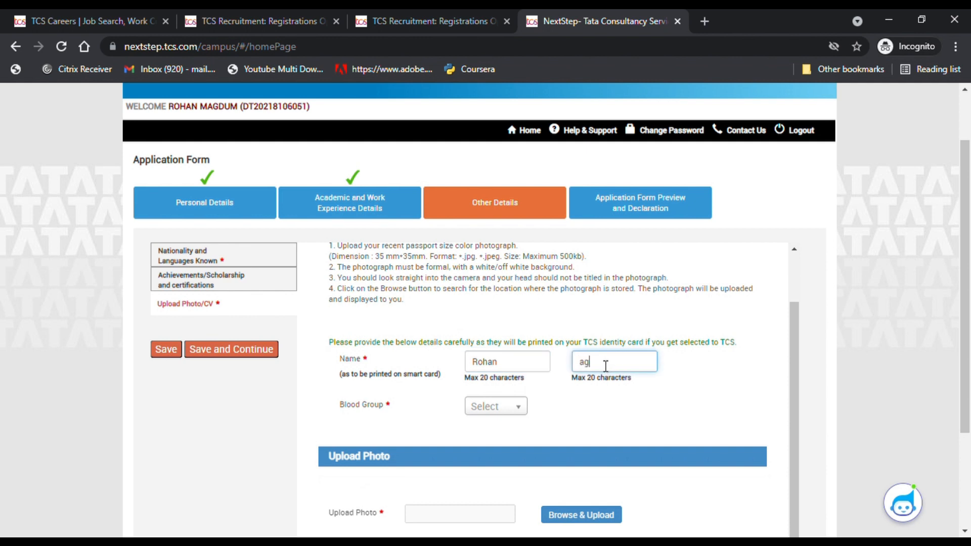
{"action": "key", "text": "BackSpace"}
{"action": "type", "text": "M"}
{"action": "left_click", "coordinate": [482, 408]}
{"action": "left_click", "coordinate": [485, 489]}
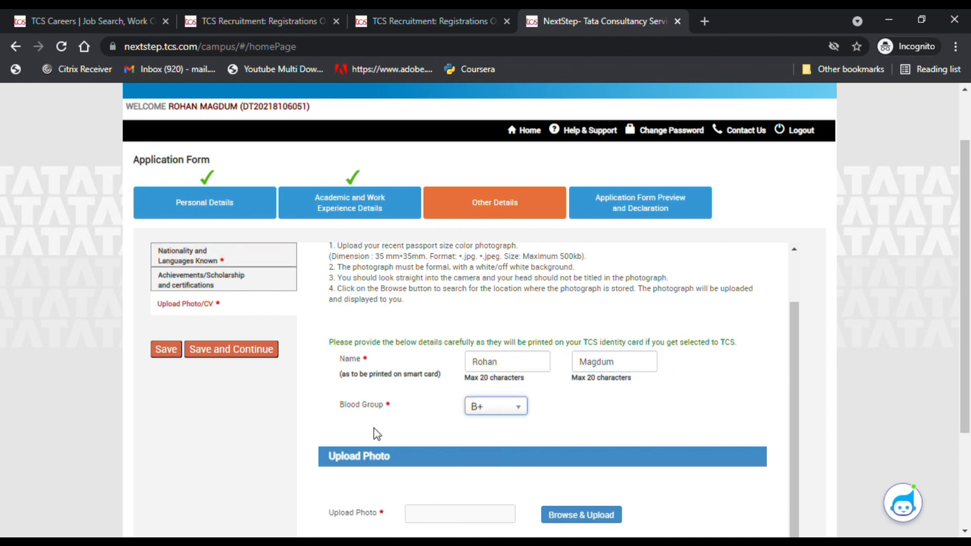
- Upload Id Size photo.jpg as the smart card photo
{"action": "scroll", "coordinate": [375, 428], "scroll_direction": "down", "scroll_amount": 2}
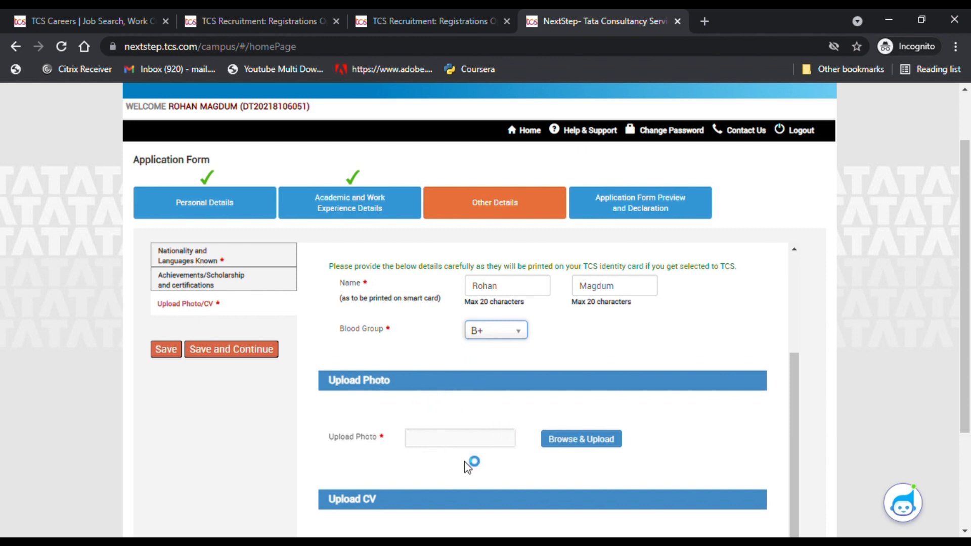
{"action": "scroll", "coordinate": [402, 440], "scroll_direction": "down", "scroll_amount": 3}
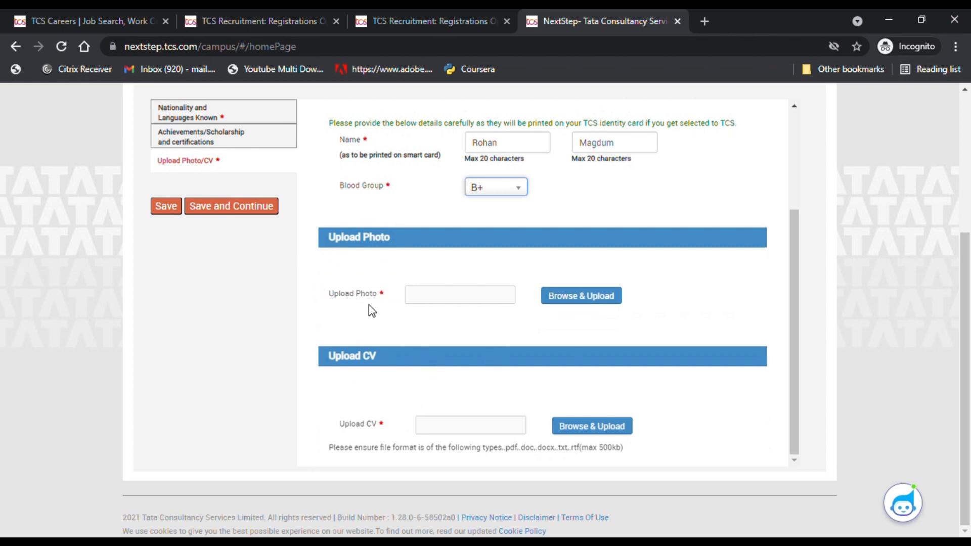
{"action": "scroll", "coordinate": [368, 304], "scroll_direction": "up", "scroll_amount": 3}
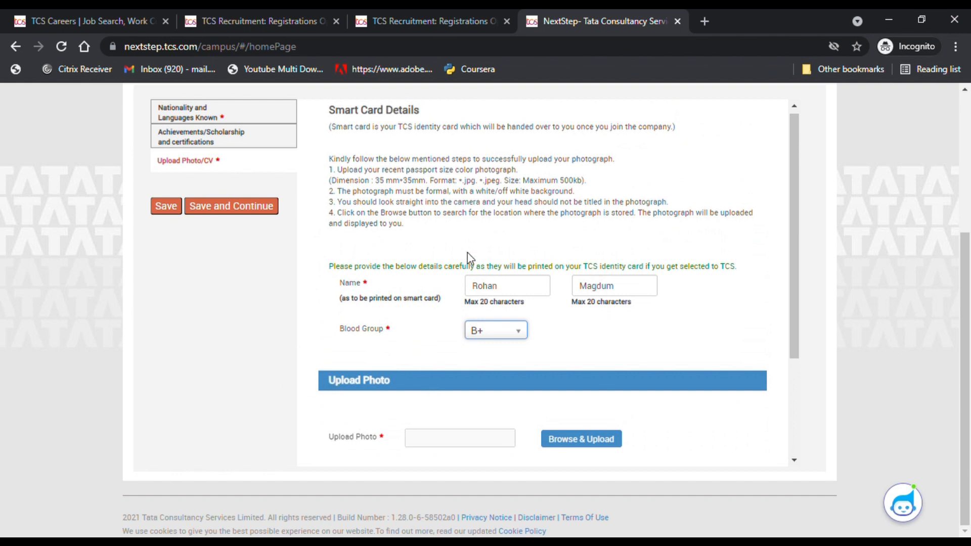
{"action": "scroll", "coordinate": [500, 188], "scroll_direction": "up", "scroll_amount": 1}
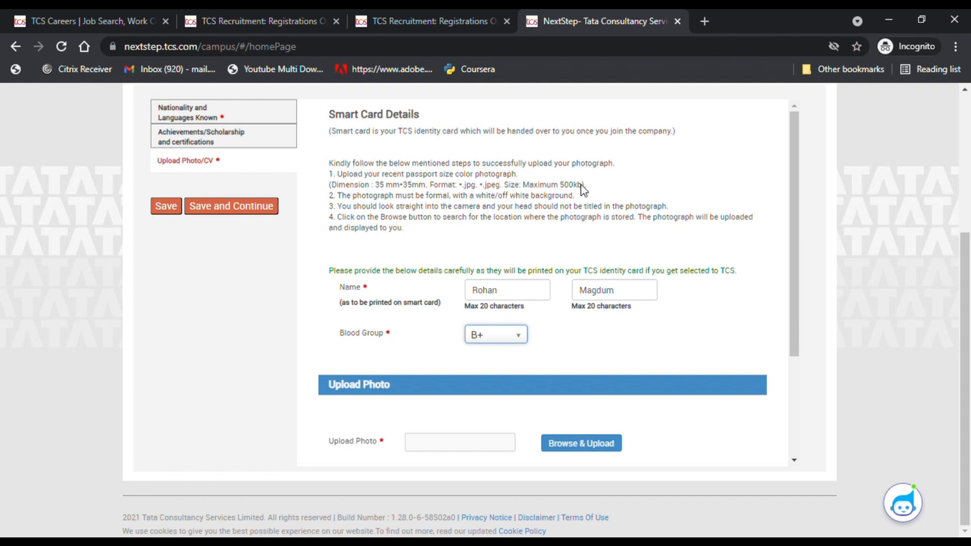
{"action": "scroll", "coordinate": [507, 259], "scroll_direction": "down", "scroll_amount": 2}
{"action": "left_click", "coordinate": [568, 375]}
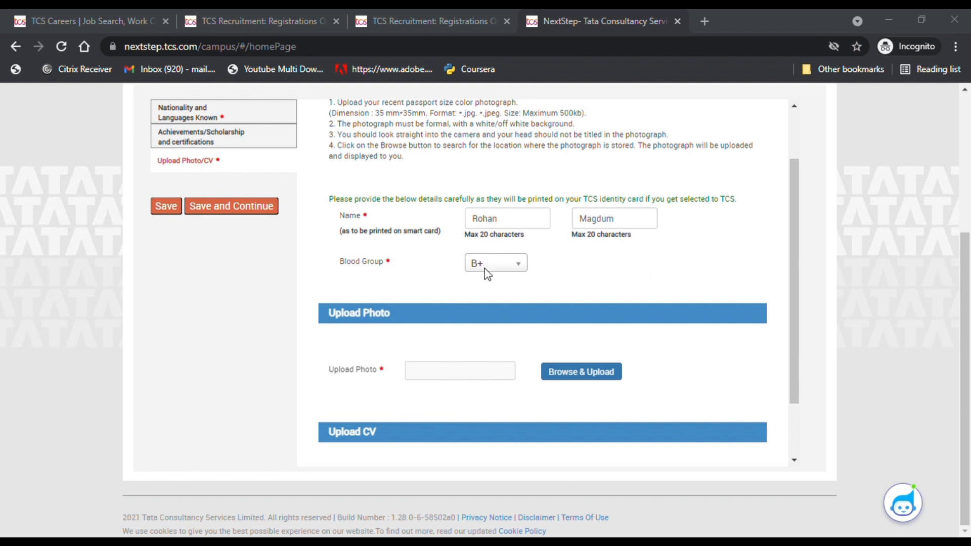
{"action": "left_click", "coordinate": [709, 448]}
- Upload Resume.pdf as the CV file
{"action": "scroll", "coordinate": [589, 357], "scroll_direction": "down", "scroll_amount": 2}
{"action": "scroll", "coordinate": [455, 387], "scroll_direction": "up", "scroll_amount": 3}
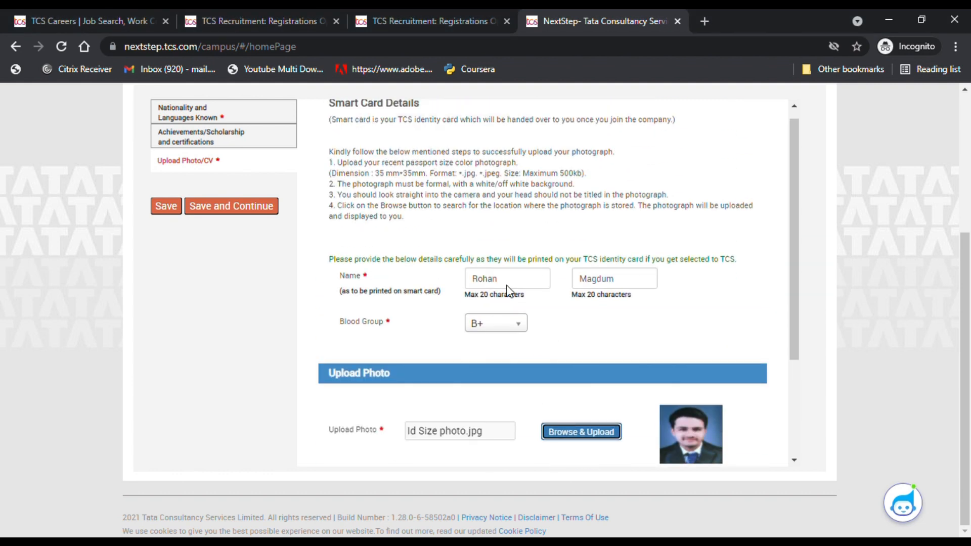
{"action": "scroll", "coordinate": [523, 371], "scroll_direction": "down", "scroll_amount": 3}
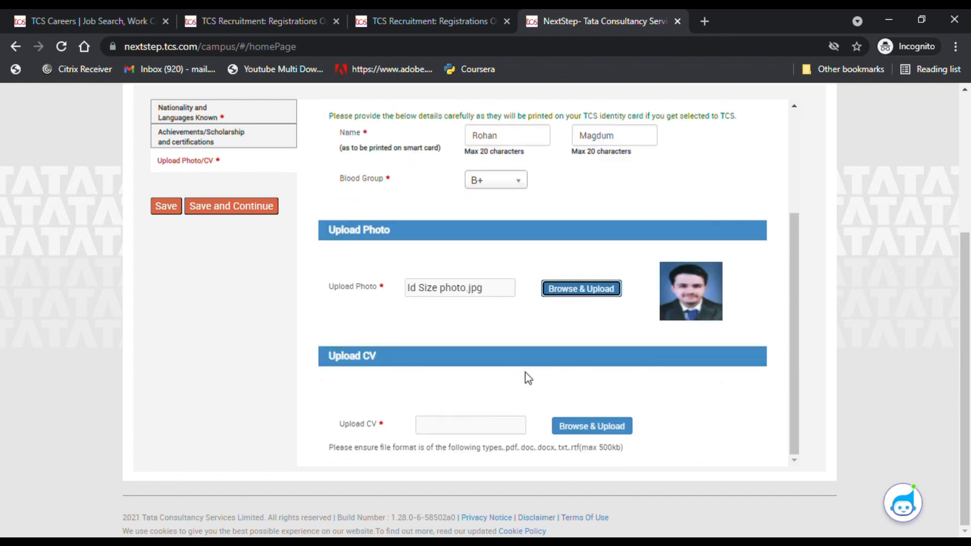
{"action": "scroll", "coordinate": [587, 399], "scroll_direction": "up", "scroll_amount": 3}
{"action": "scroll", "coordinate": [583, 371], "scroll_direction": "down", "scroll_amount": 3}
{"action": "left_click", "coordinate": [589, 424]}
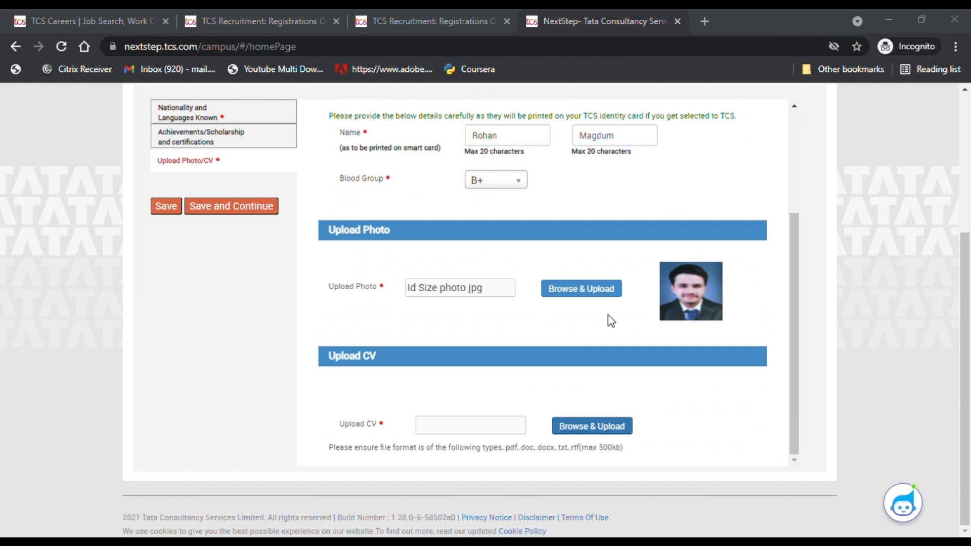
{"action": "left_click", "coordinate": [722, 461]}
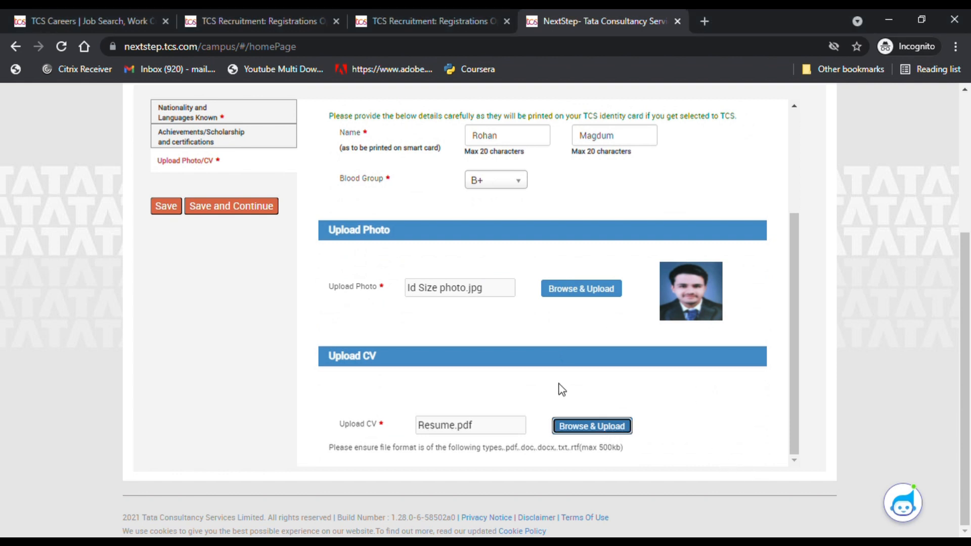
{"action": "scroll", "coordinate": [561, 389], "scroll_direction": "up", "scroll_amount": 4}
{"action": "scroll", "coordinate": [604, 394], "scroll_direction": "down", "scroll_amount": 4}
- Save the uploads and answer No to both Security Details questions
{"action": "left_click", "coordinate": [233, 208]}
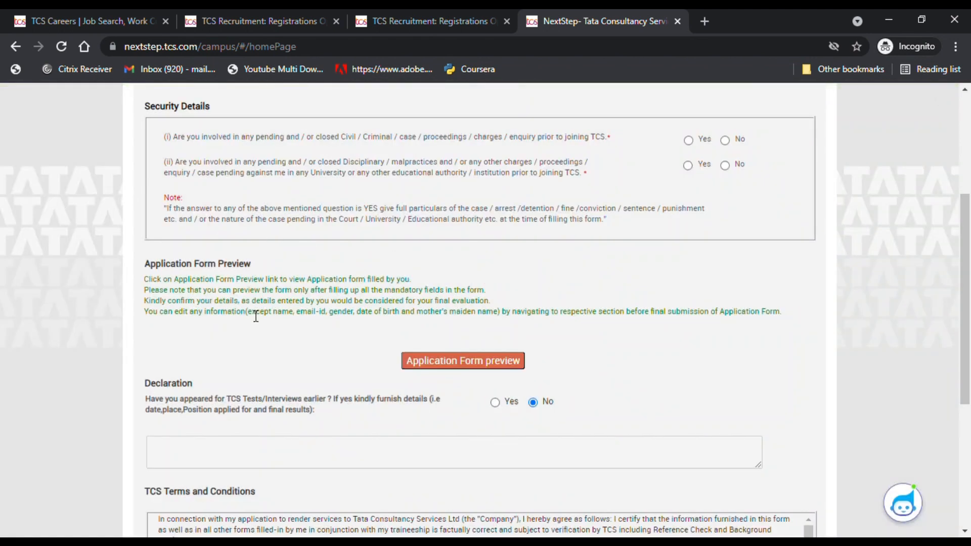
{"action": "scroll", "coordinate": [240, 320], "scroll_direction": "up", "scroll_amount": 3}
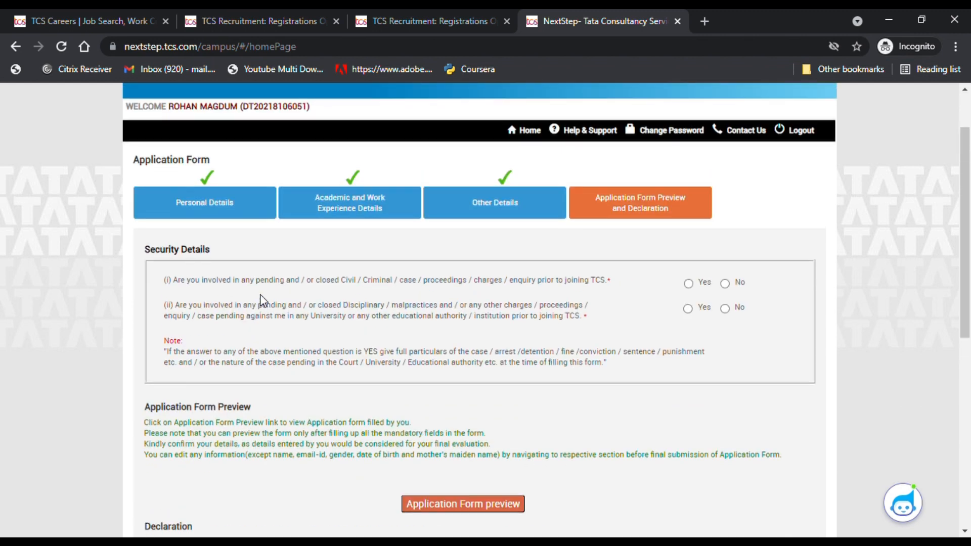
{"action": "scroll", "coordinate": [268, 313], "scroll_direction": "down", "scroll_amount": 3}
{"action": "scroll", "coordinate": [349, 349], "scroll_direction": "up", "scroll_amount": 1}
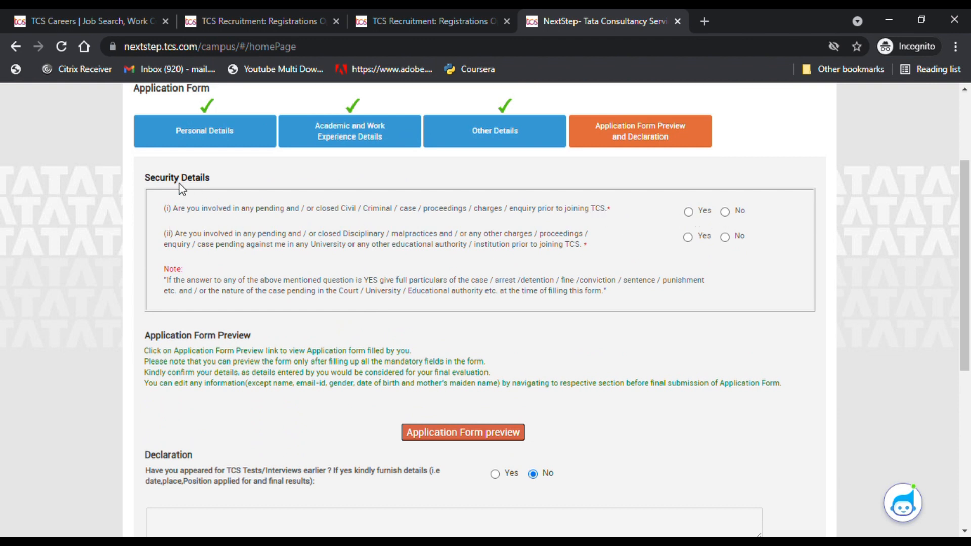
{"action": "left_click", "coordinate": [725, 212]}
{"action": "left_click", "coordinate": [725, 237]}
- Enter Kolhapur as the place of signing and submit the application form
{"action": "scroll", "coordinate": [227, 303], "scroll_direction": "down", "scroll_amount": 1}
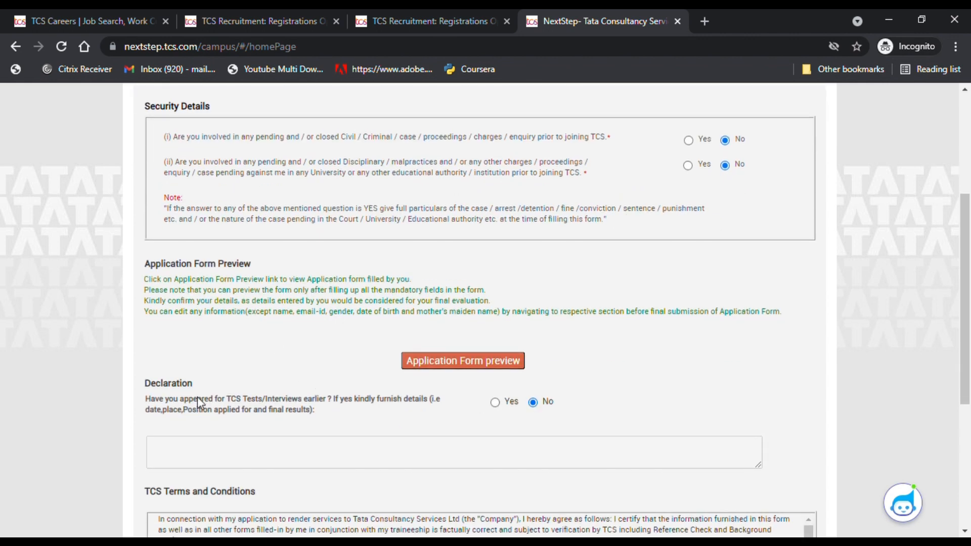
{"action": "scroll", "coordinate": [382, 405], "scroll_direction": "down", "scroll_amount": 2}
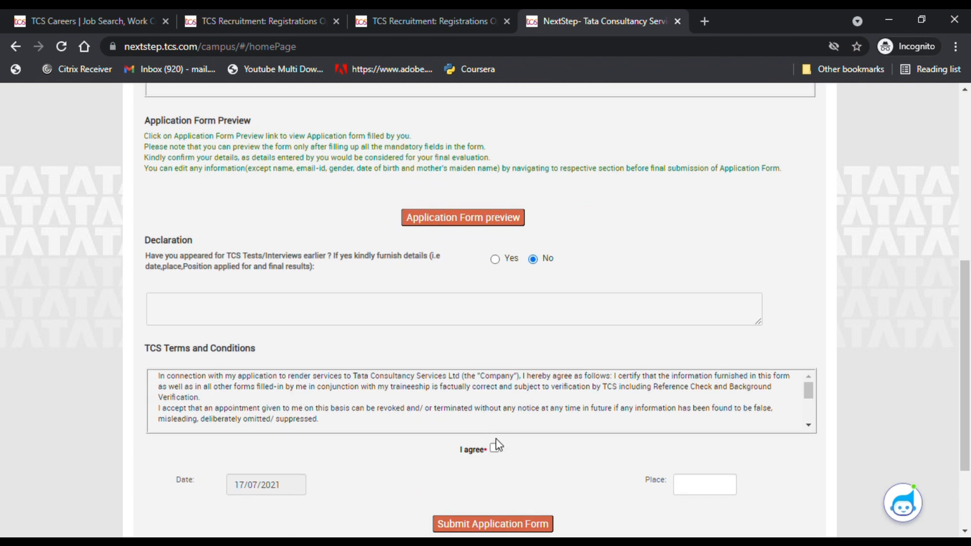
{"action": "scroll", "coordinate": [497, 452], "scroll_direction": "down", "scroll_amount": 2}
{"action": "left_click", "coordinate": [709, 368]}
{"action": "type", "text": "Kolhapur"}
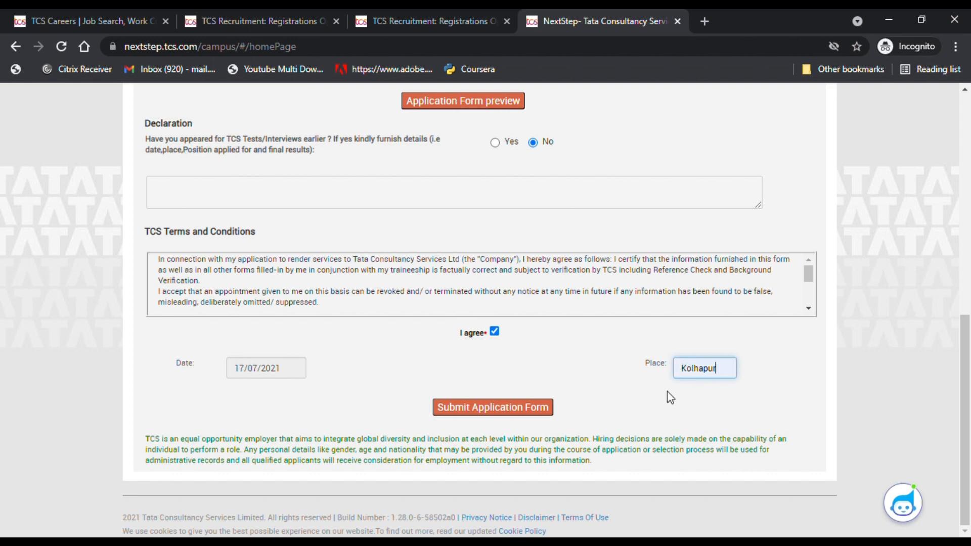
{"action": "scroll", "coordinate": [521, 410], "scroll_direction": "up", "scroll_amount": 3}
{"action": "scroll", "coordinate": [520, 396], "scroll_direction": "down", "scroll_amount": 8}
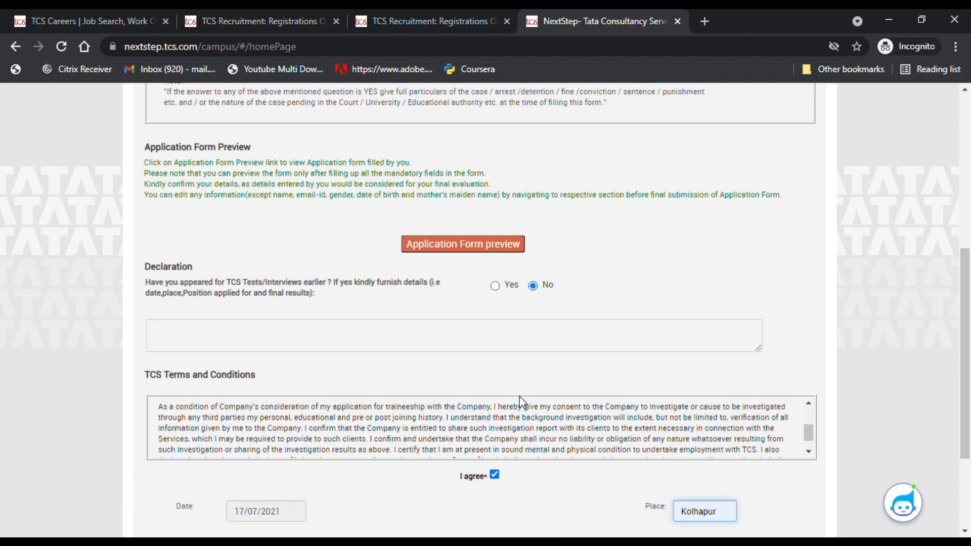
{"action": "left_click", "coordinate": [495, 412]}
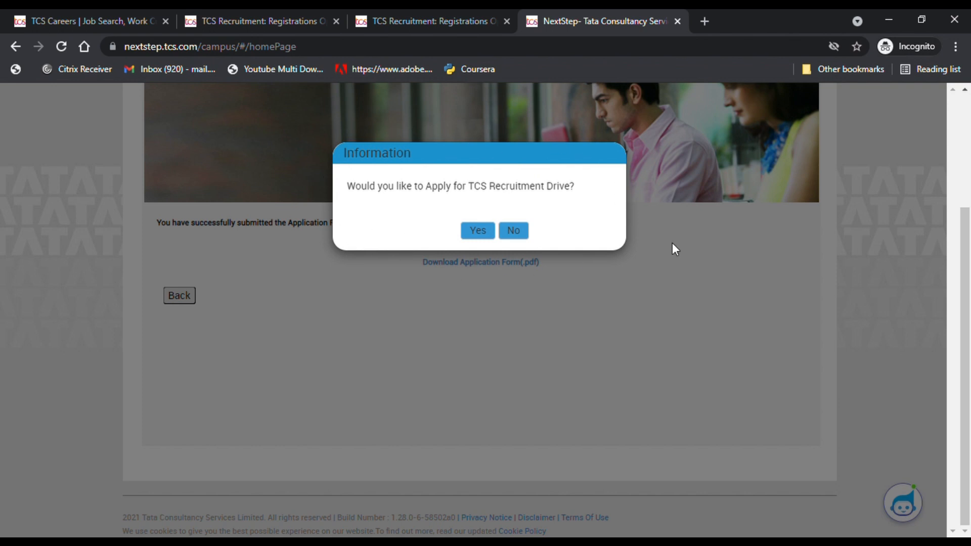
- Answer Yes to applying for the TCS Recruitment Drive
{"action": "left_click", "coordinate": [483, 232]}
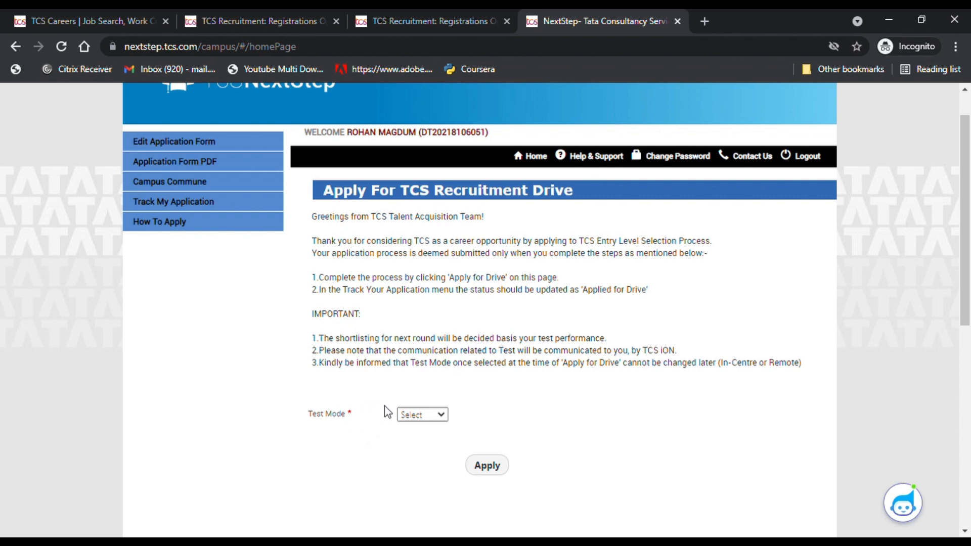
- Set the Test Mode to In-Centre, with KOLHAPUR as the nearest test centre
{"action": "scroll", "coordinate": [387, 407], "scroll_direction": "down", "scroll_amount": 2}
{"action": "scroll", "coordinate": [368, 332], "scroll_direction": "up", "scroll_amount": 1}
{"action": "scroll", "coordinate": [380, 333], "scroll_direction": "up", "scroll_amount": 2}
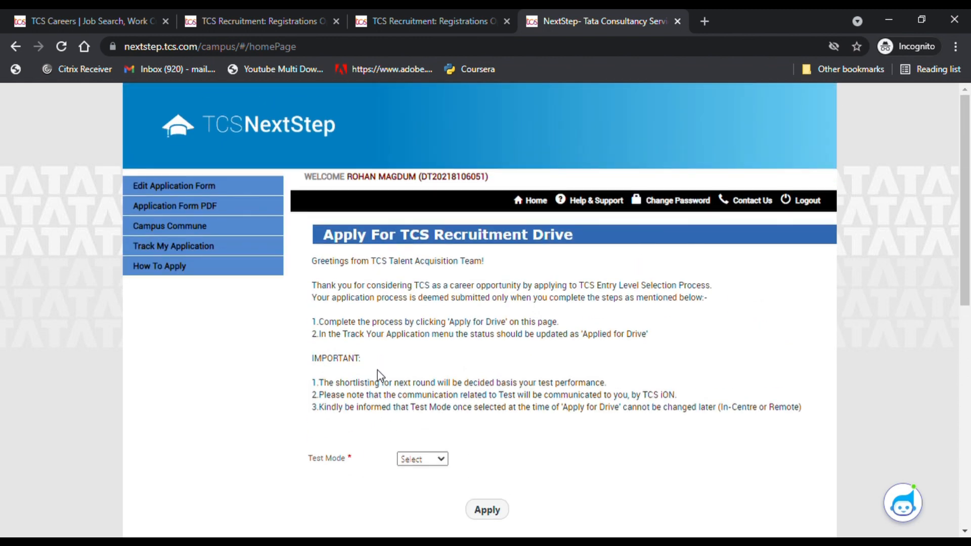
{"action": "scroll", "coordinate": [431, 461], "scroll_direction": "down", "scroll_amount": 1}
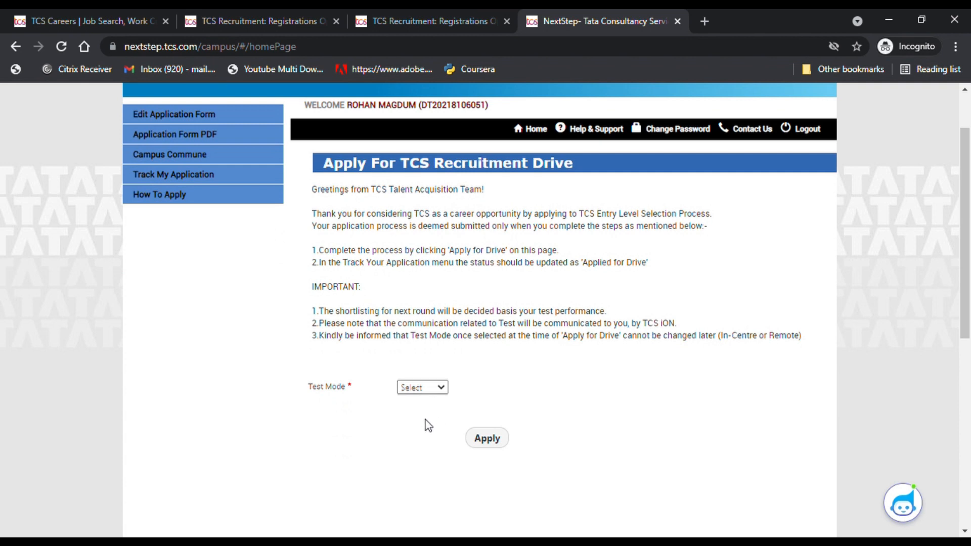
{"action": "left_click", "coordinate": [427, 403]}
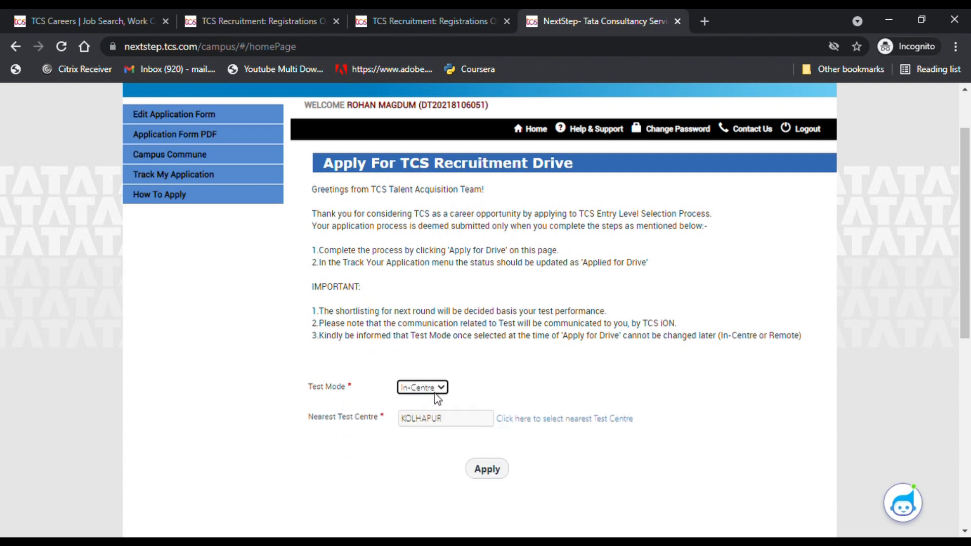
{"action": "left_click", "coordinate": [436, 388]}
{"action": "left_click", "coordinate": [422, 412]}
{"action": "left_click", "coordinate": [428, 387]}
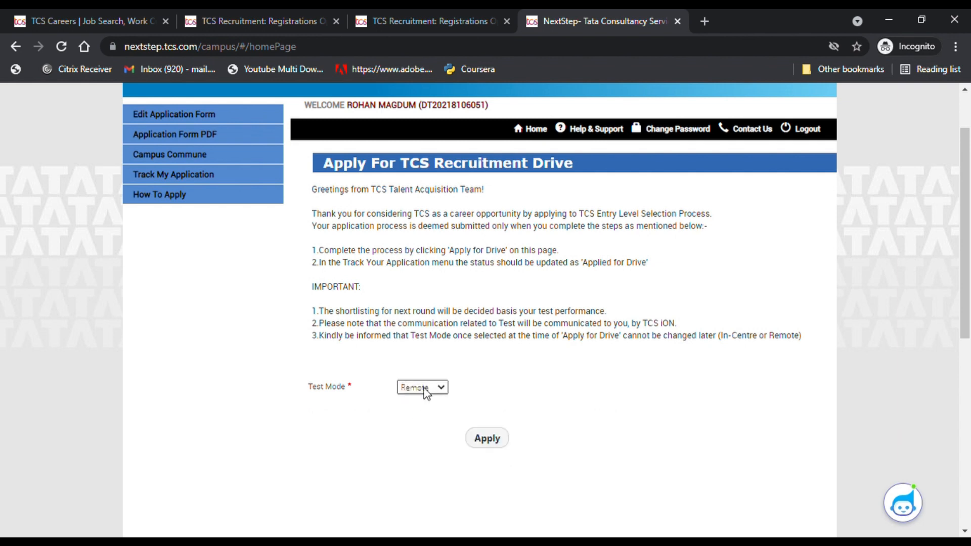
{"action": "left_click", "coordinate": [418, 403]}
{"action": "scroll", "coordinate": [428, 393], "scroll_direction": "up", "scroll_amount": 2}
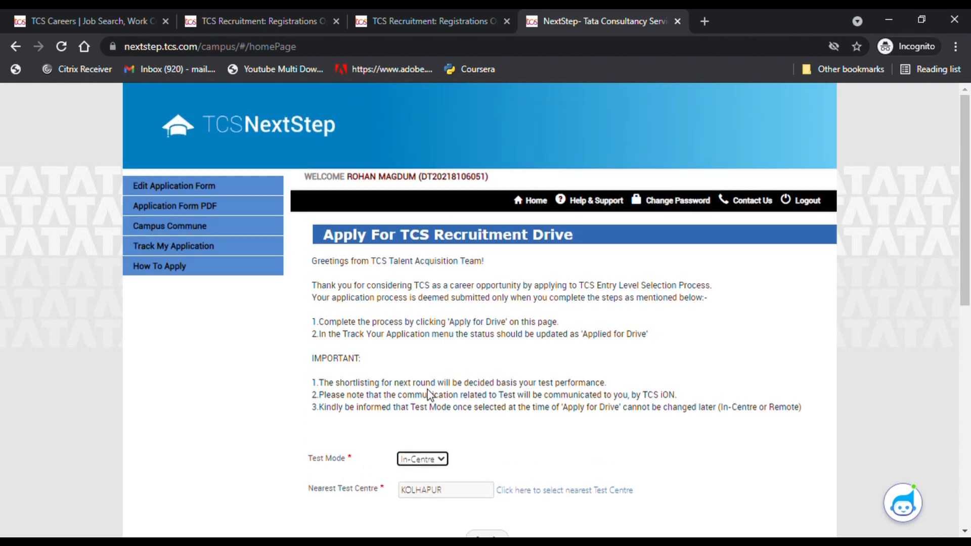
{"action": "scroll", "coordinate": [428, 397], "scroll_direction": "down", "scroll_amount": 1}
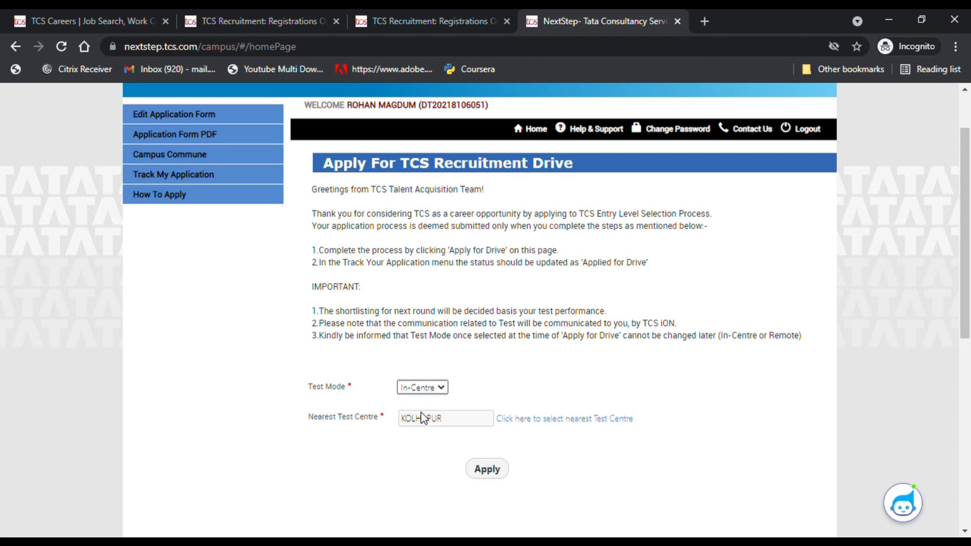
{"action": "left_click", "coordinate": [421, 412]}
{"action": "left_click", "coordinate": [424, 388]}
{"action": "left_click", "coordinate": [424, 399]}
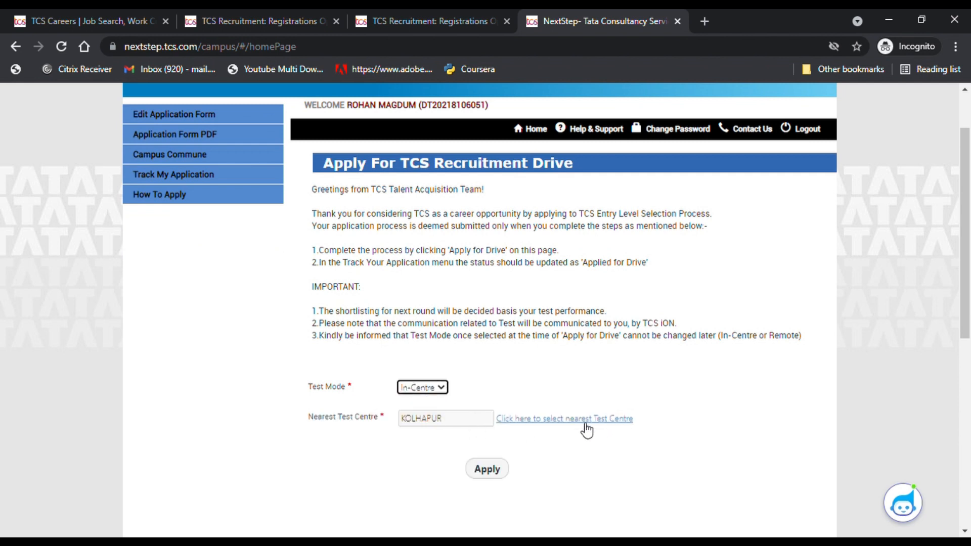
- Scroll through the drive application page to complete the In-Centre drive application
{"action": "scroll", "coordinate": [440, 446], "scroll_direction": "up", "scroll_amount": 1}
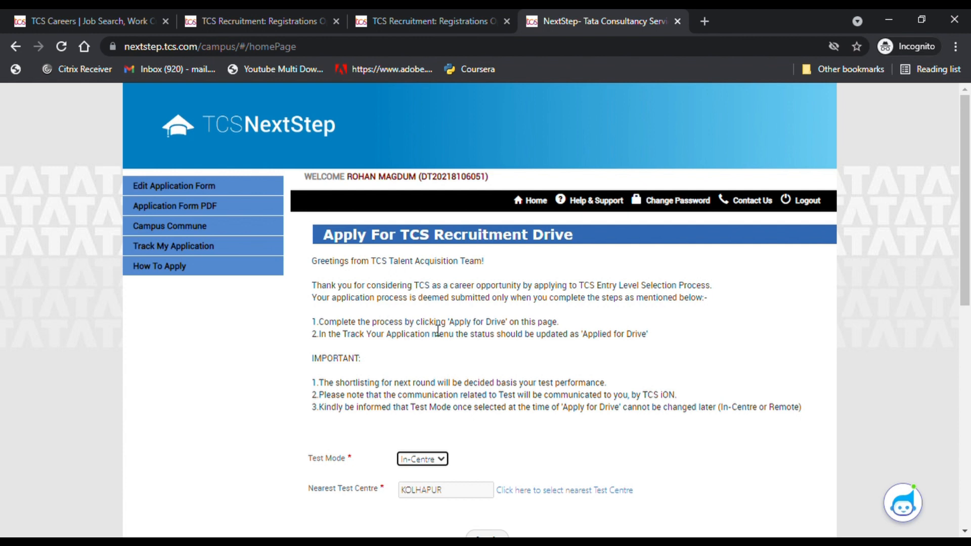
{"action": "scroll", "coordinate": [435, 414], "scroll_direction": "down", "scroll_amount": 1}
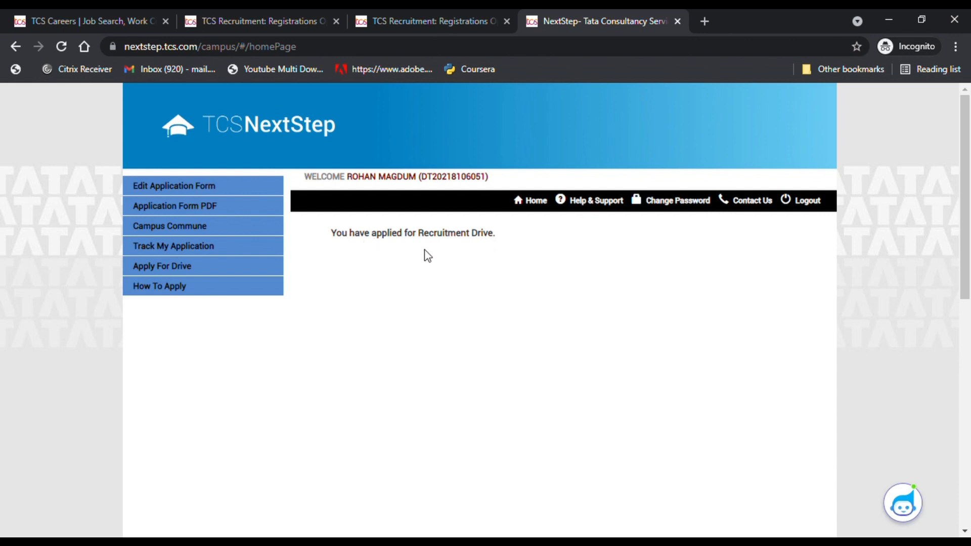
- Open Track My Application to view the status entries dated 17/07/2021
{"action": "left_click", "coordinate": [174, 248]}
{"action": "scroll", "coordinate": [447, 365], "scroll_direction": "down", "scroll_amount": 2}
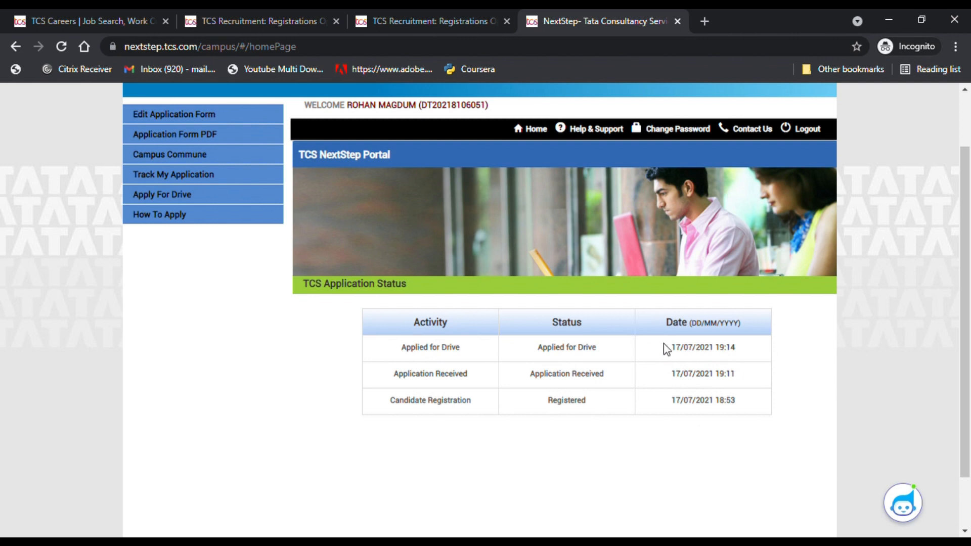
{"action": "scroll", "coordinate": [667, 349], "scroll_direction": "up", "scroll_amount": 2}
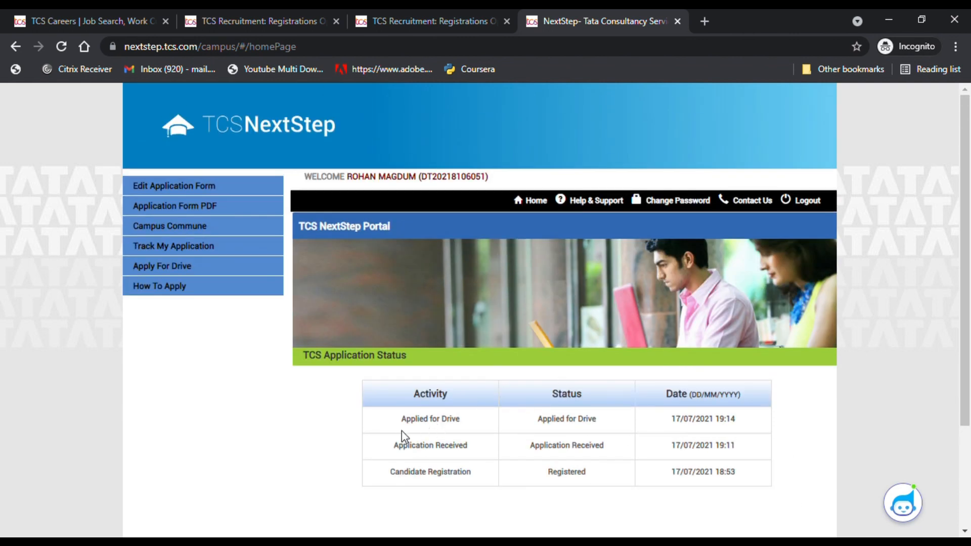